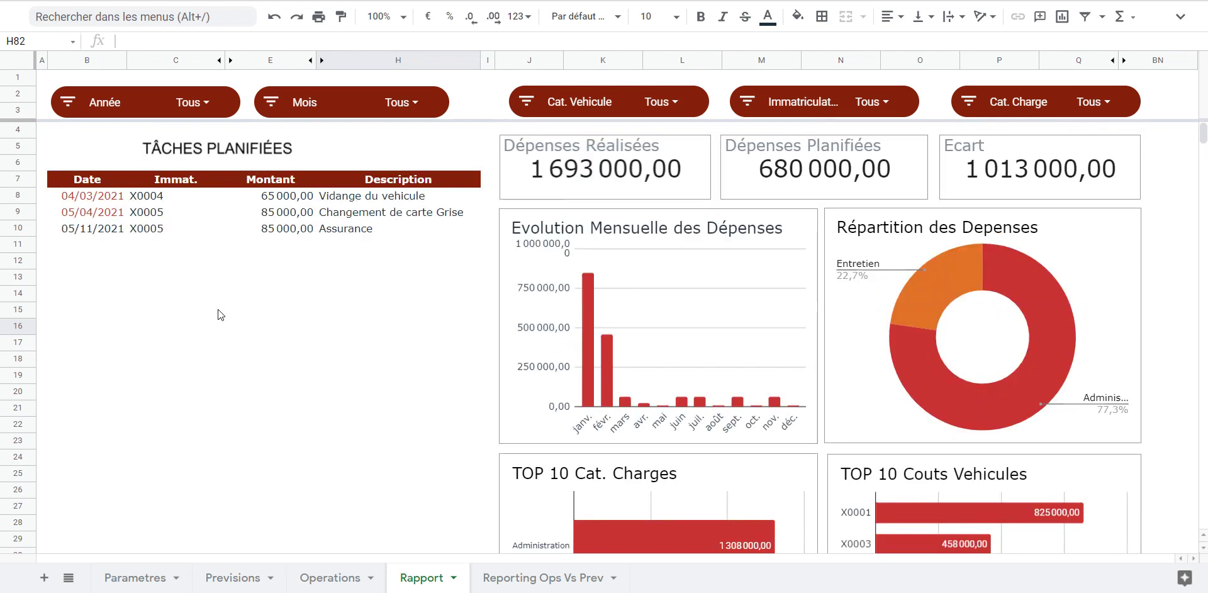
Examine the Rapport dashboard's planned tasks, expense totals and charts, down to the top charge category and vehicle cost charts.
scroll(218, 308, "down", 8)
scroll(221, 308, "up", 8)
scroll(343, 250, "down", 6)
scroll(343, 250, "up", 6)
scroll(343, 251, "down", 6)
scroll(342, 251, "up", 6)
scroll(342, 252, "down", 8)
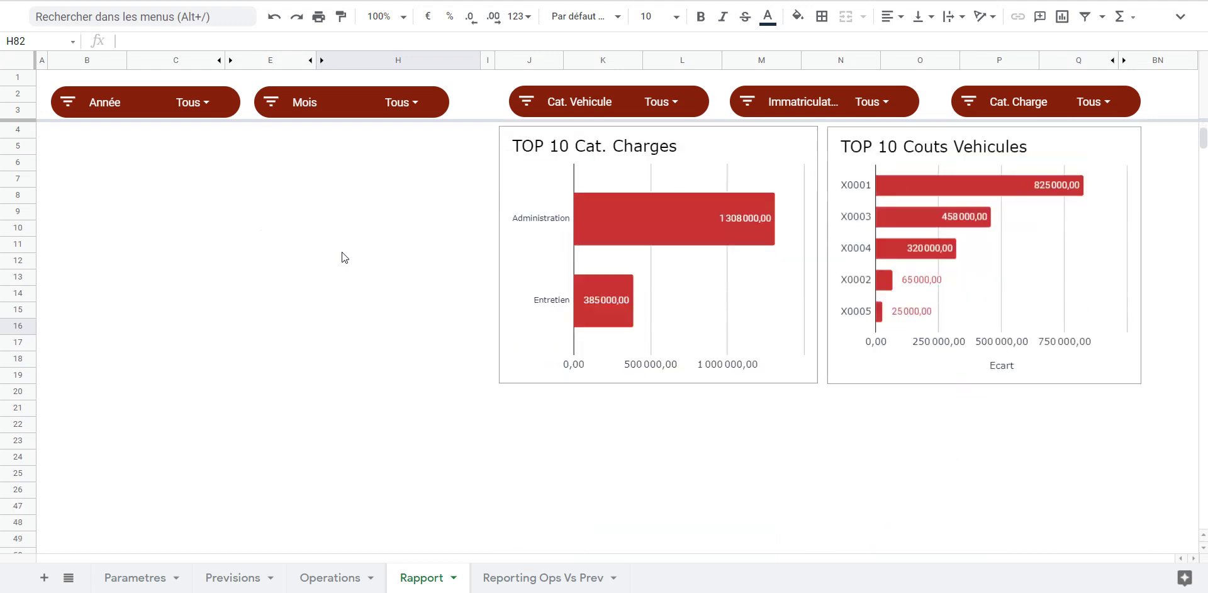
scroll(342, 252, "up", 3)
scroll(342, 252, "up", 5)
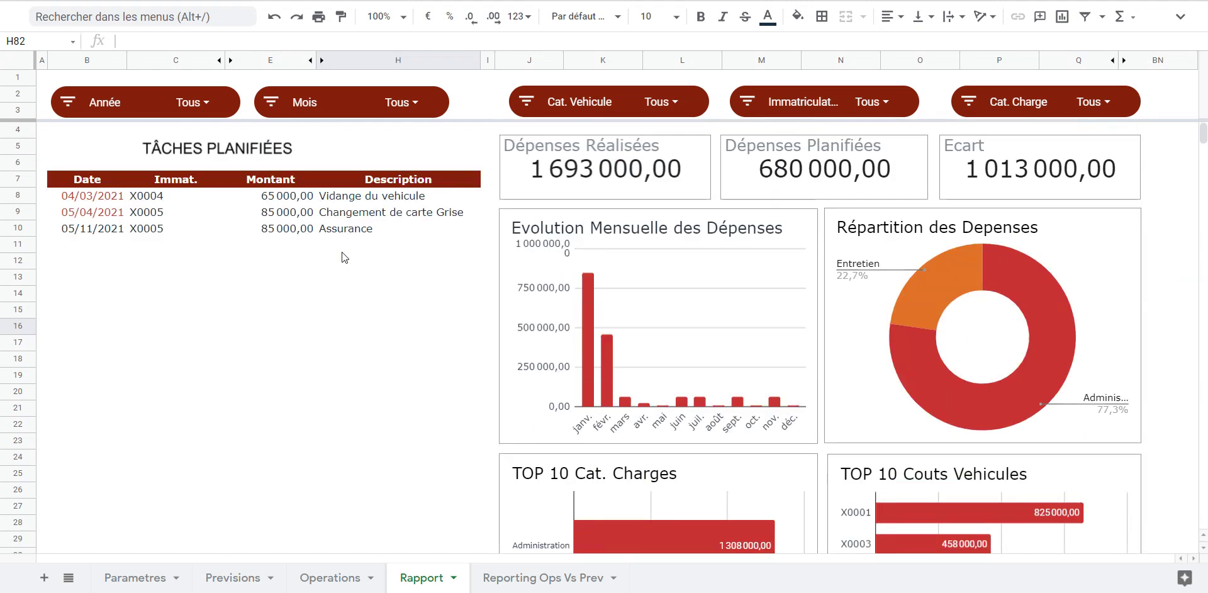
scroll(343, 236, "down", 6)
scroll(343, 236, "up", 6)
scroll(340, 270, "down", 4)
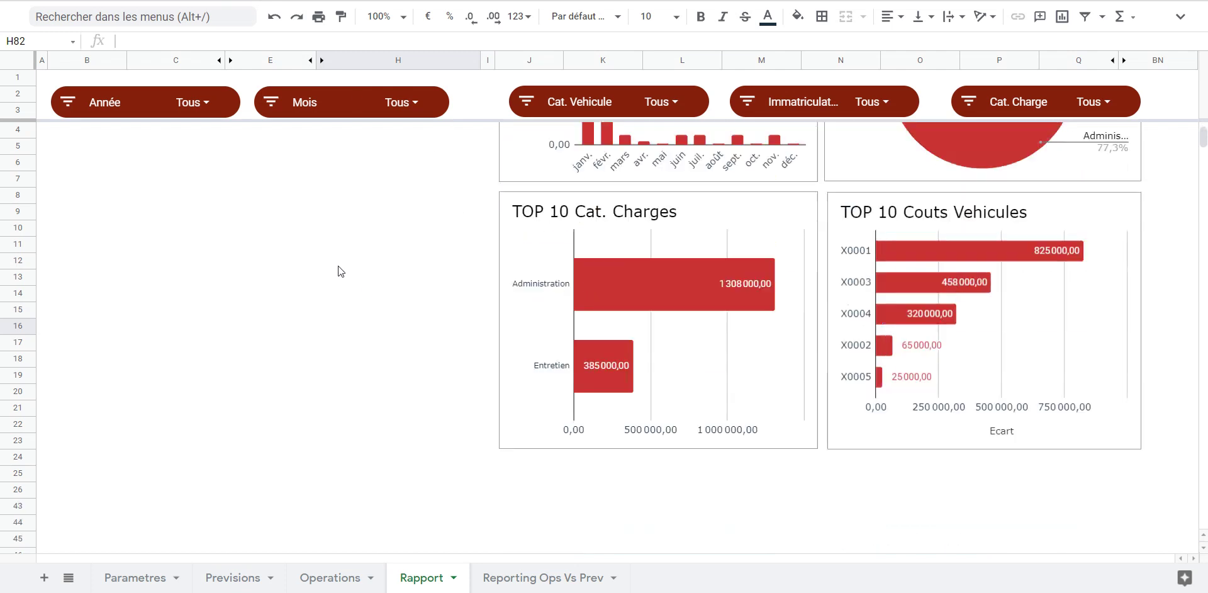
scroll(340, 271, "up", 4)
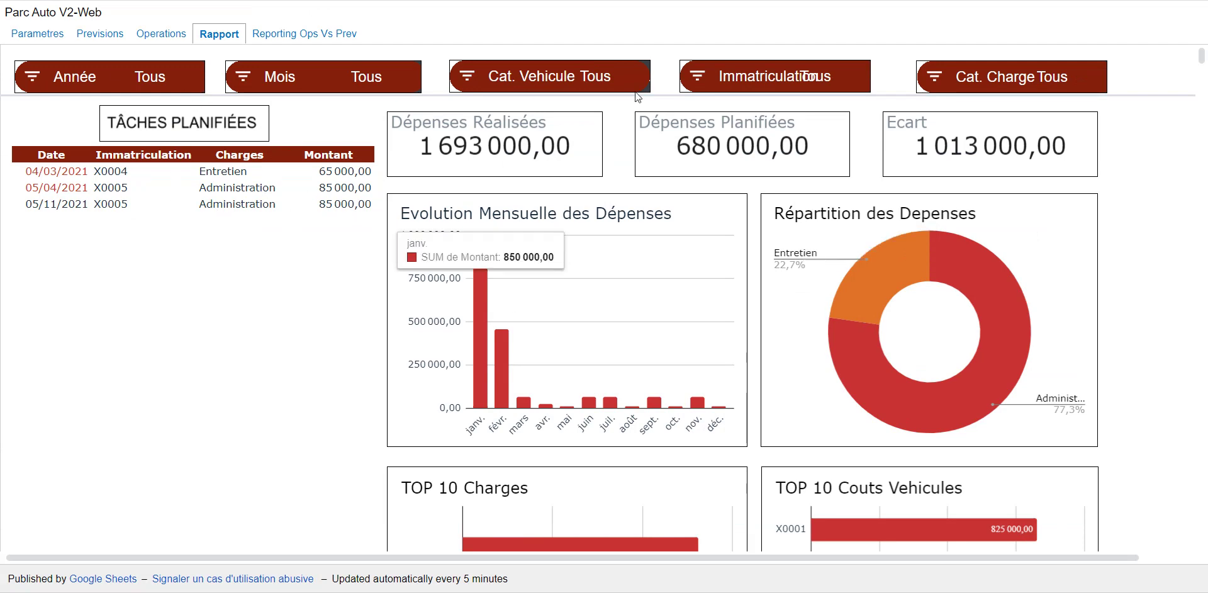
Look through the published web version of the Rapport dashboard, from the planned tasks to the TOP 10 charts.
scroll(244, 243, "down", 8)
scroll(253, 277, "up", 6)
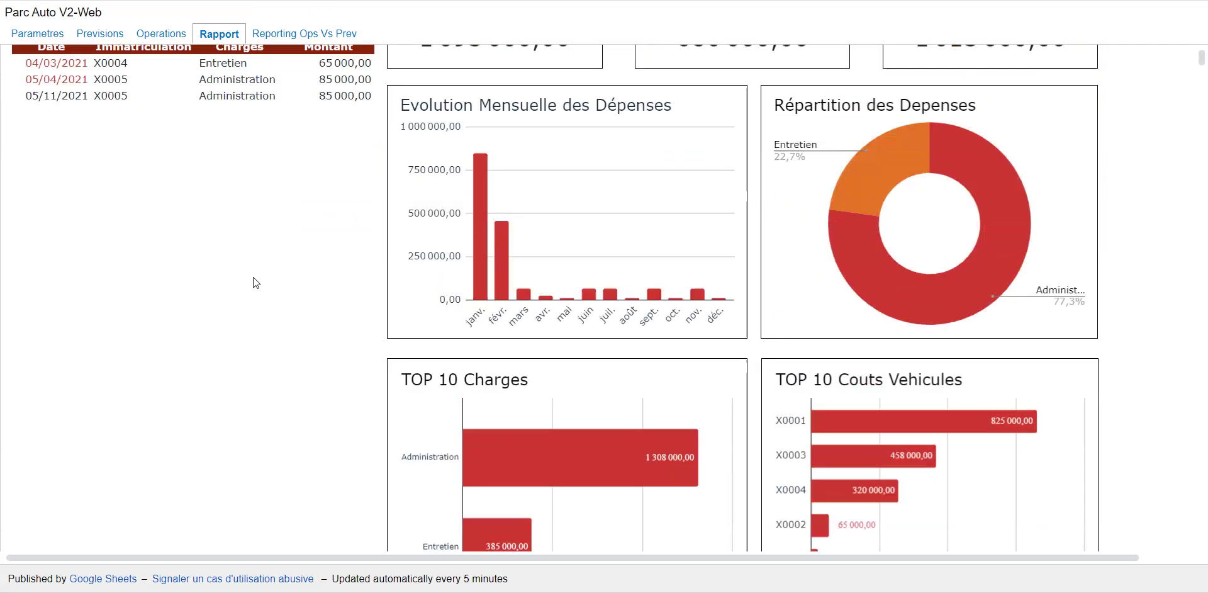
scroll(253, 277, "up", 2)
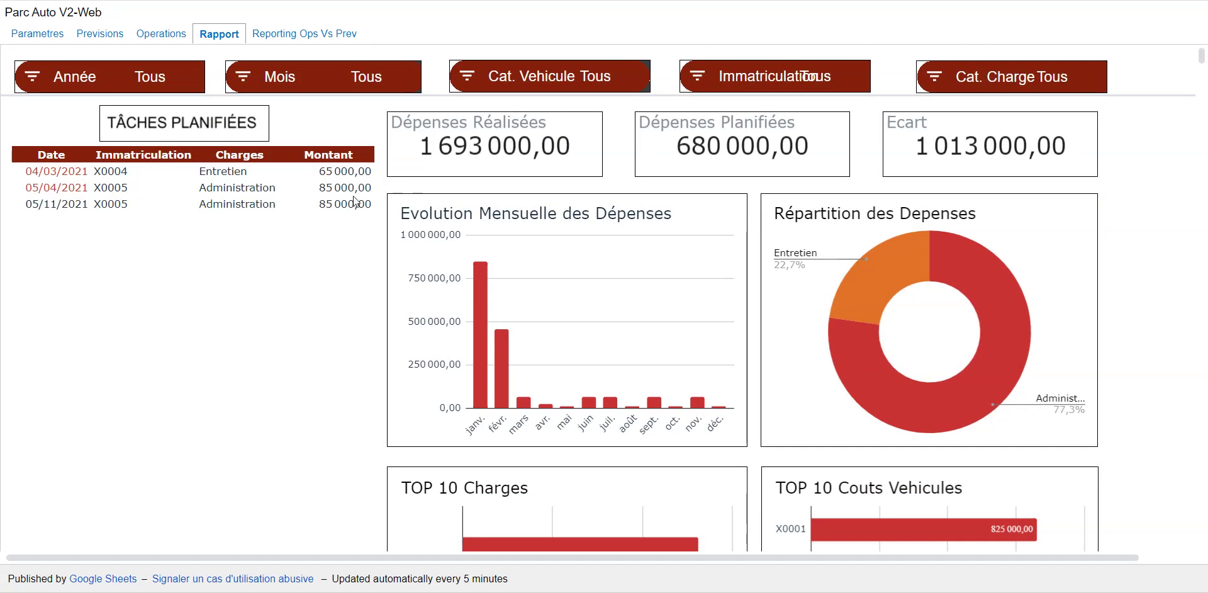
scroll(674, 251, "down", 10)
scroll(791, 275, "up", 6)
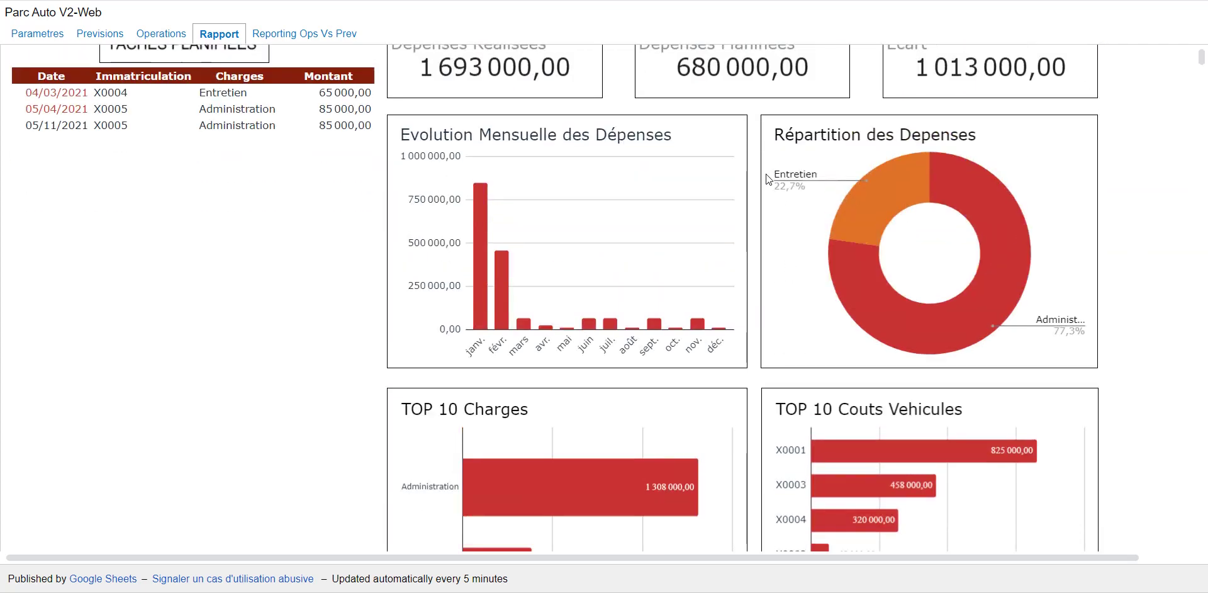
scroll(690, 305, "down", 6)
scroll(615, 302, "up", 10)
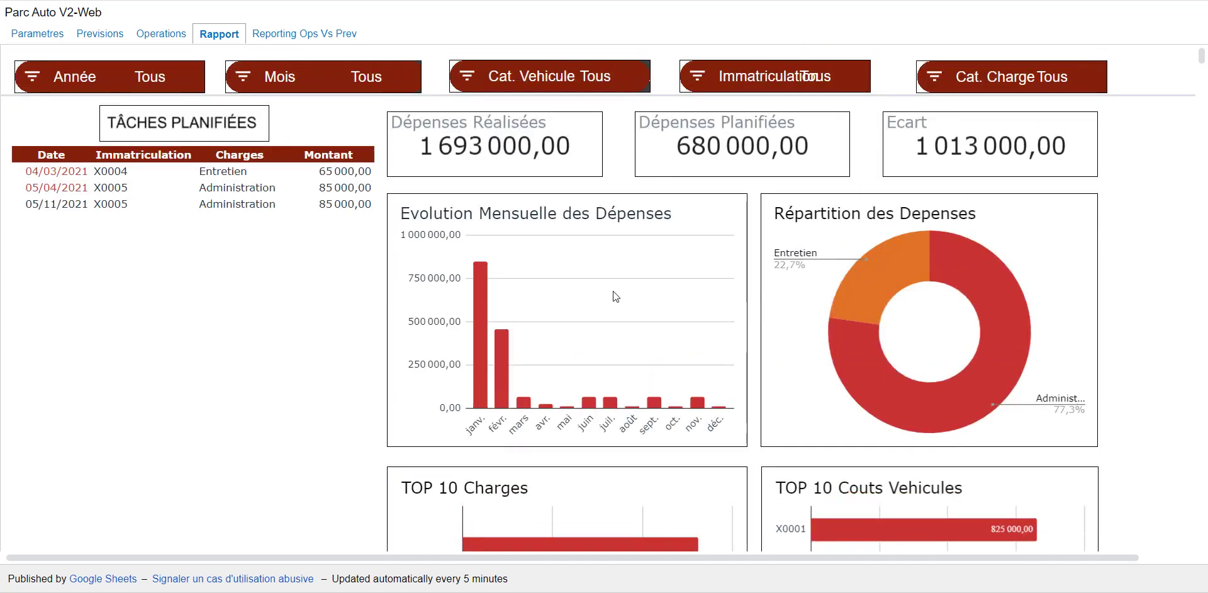
Return to the editable spreadsheet and look over its Rapport sheet.
left_click(271, 1)
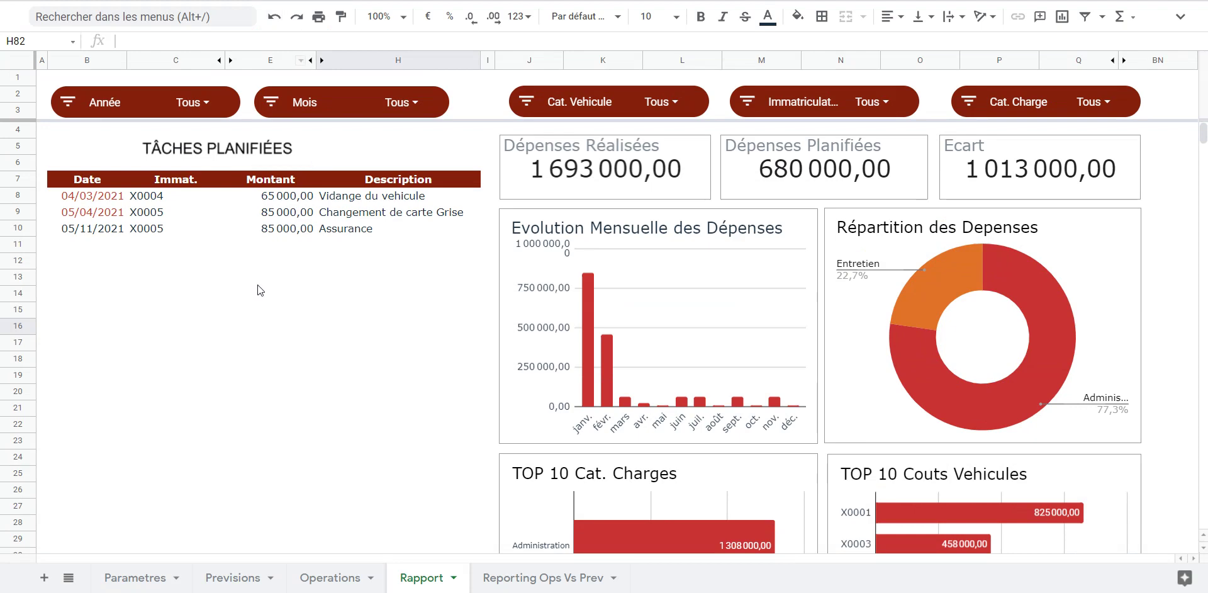
scroll(238, 295, "down", 8)
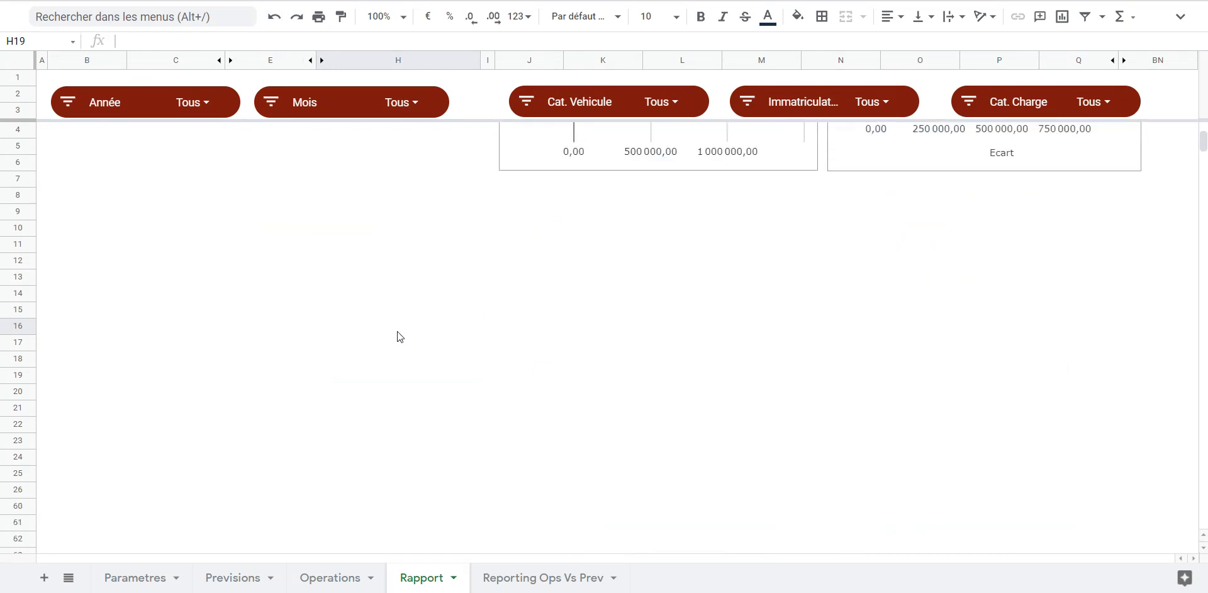
scroll(331, 315, "up", 7)
scroll(312, 299, "up", 2)
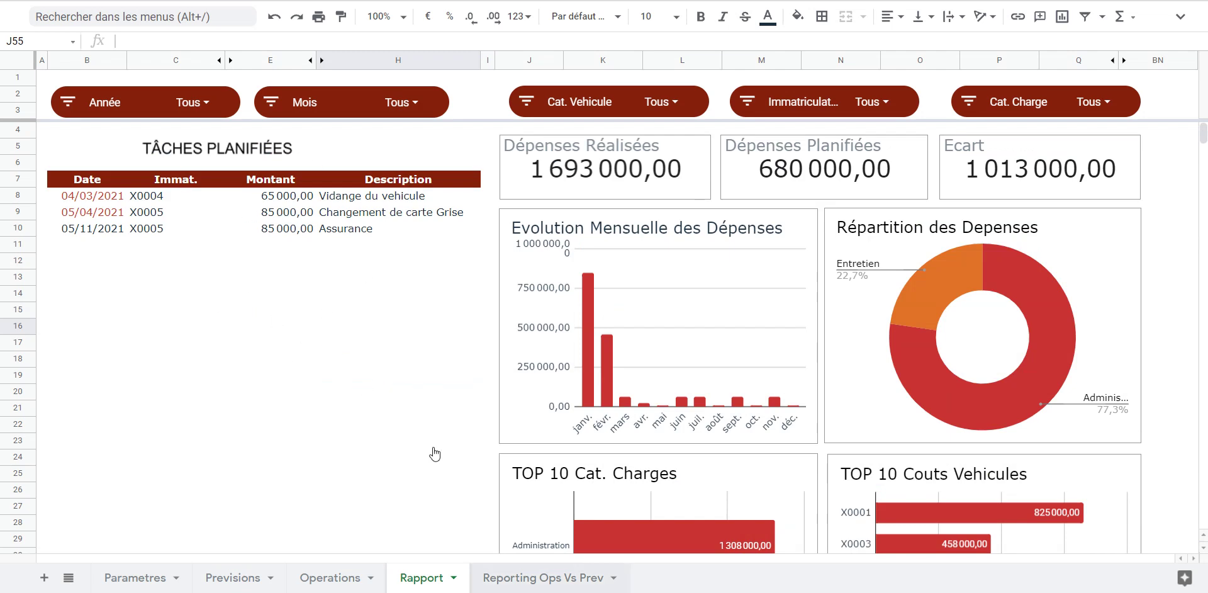
View the Reporting Ops Vs Prev sheet comparing operations with forecasts by category, registration and charge.
key("ctrl+shift+Page_Down")
scroll(563, 262, "down", 1)
scroll(562, 263, "up", 1)
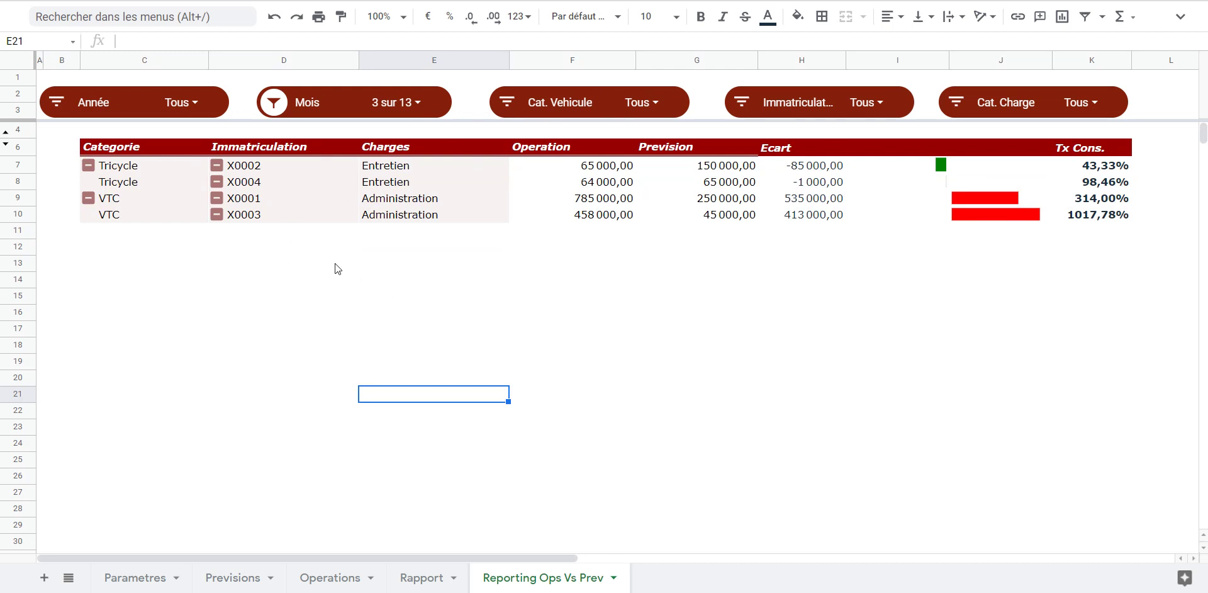
Add Camion to the Categorie de Vehicule list in cell B4 of the Parametres sheet.
key("ctrl+shift+Page_Down")
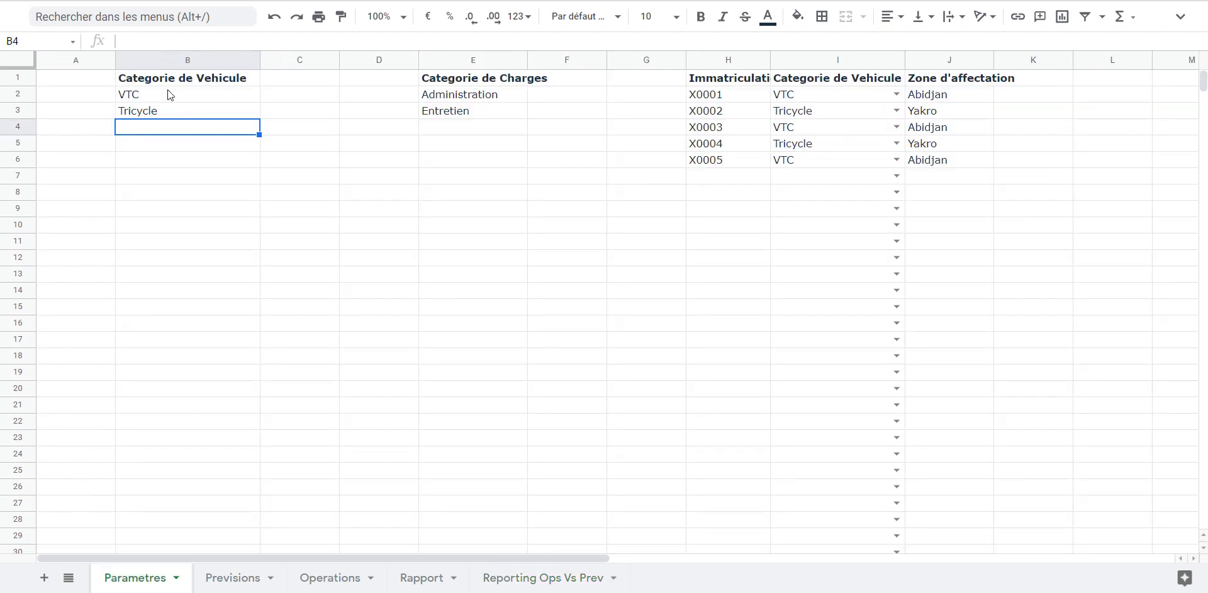
type("Cami")
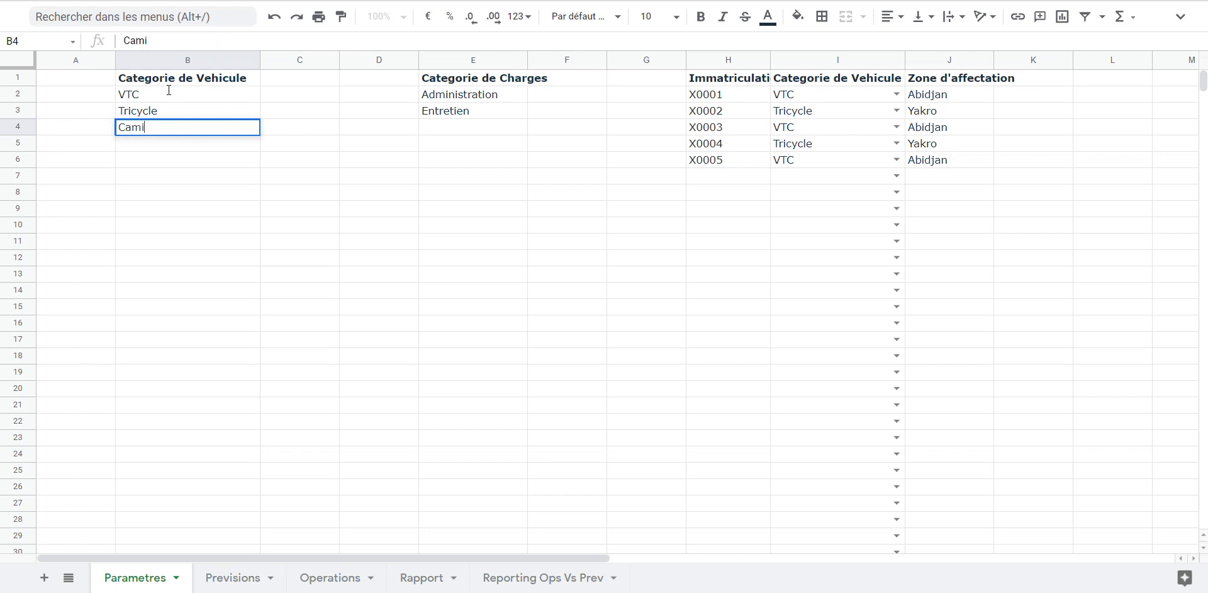
type("on")
key("Return")
key("Up")
key("Up")
key("Up")
key("Up")
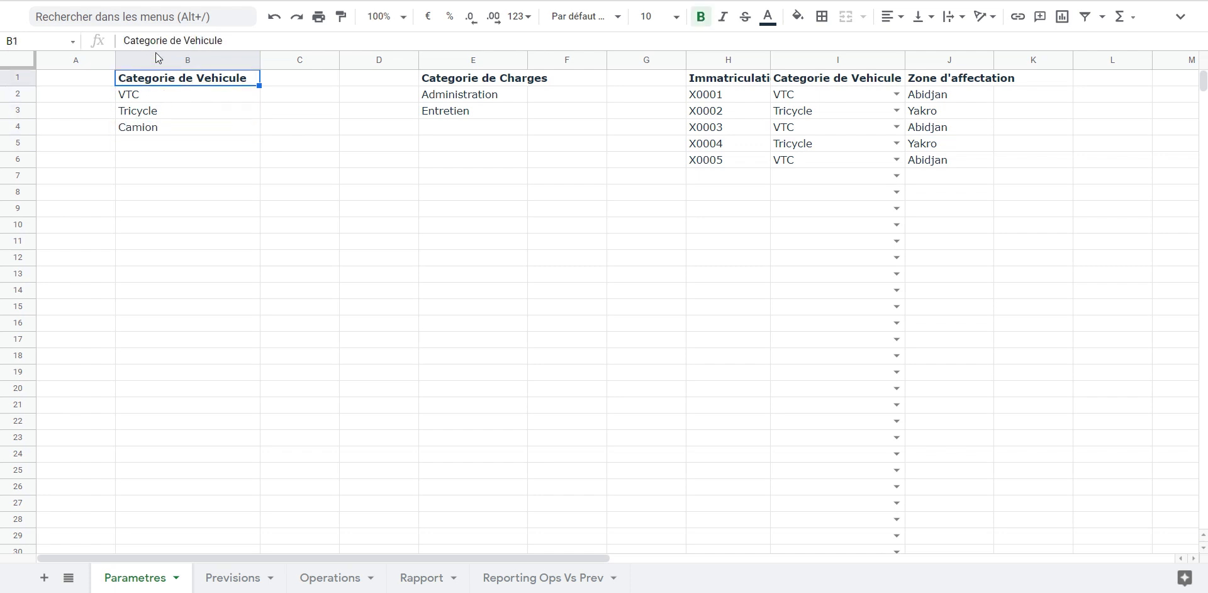
Check the vehicle category column and the category choices offered in cell I7 without choosing one.
left_click(158, 59)
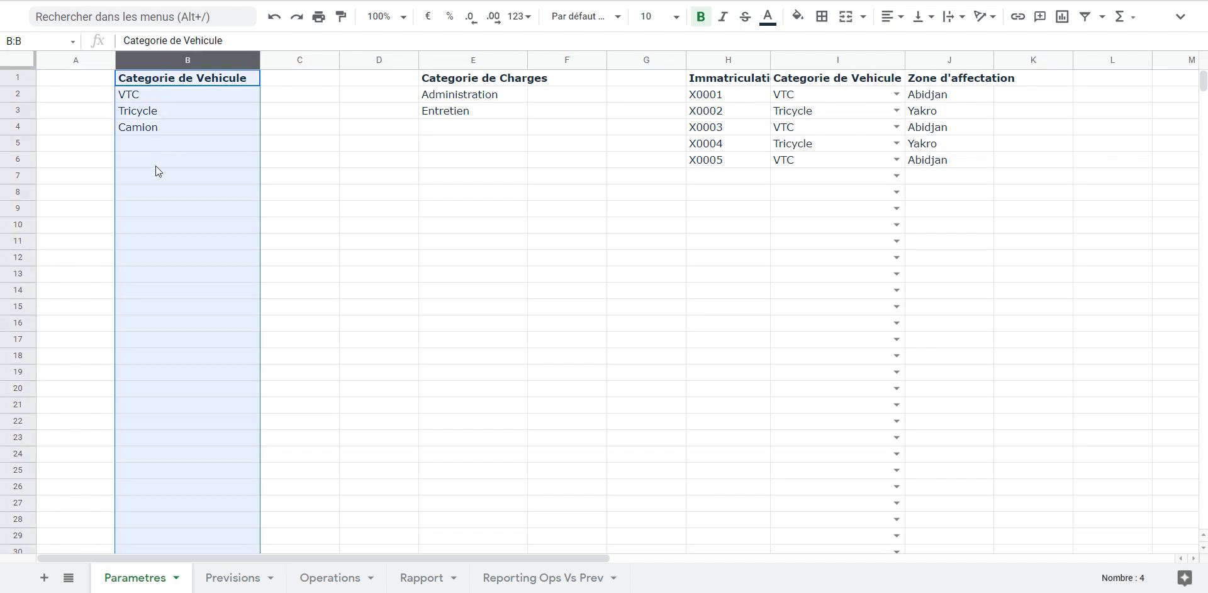
left_click(182, 289)
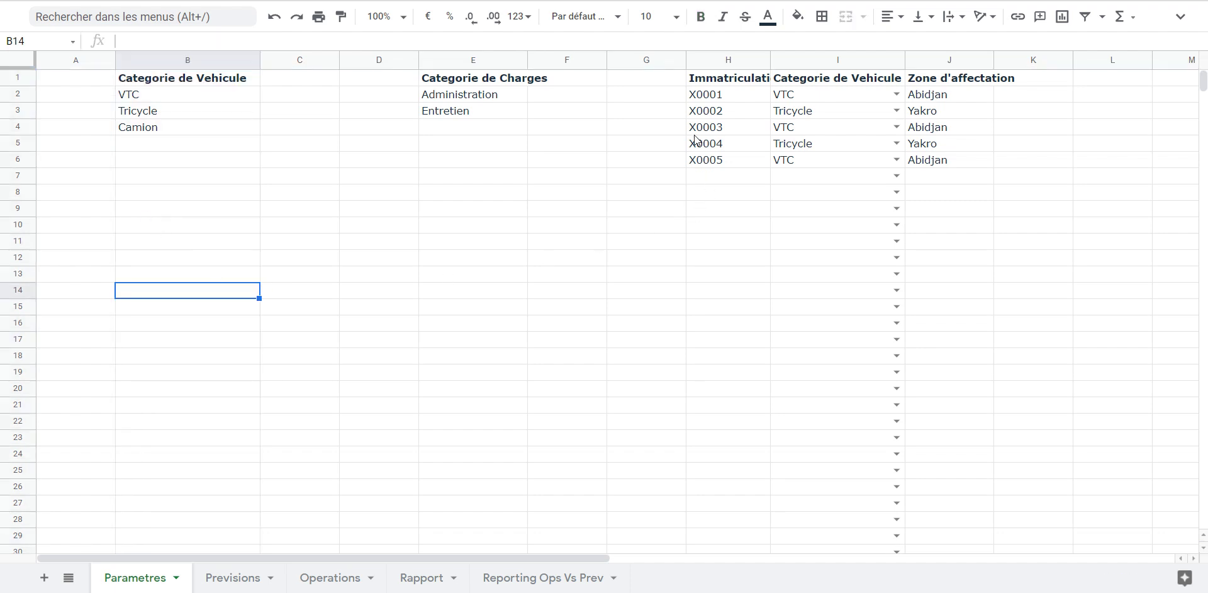
left_click(818, 176)
key("Return")
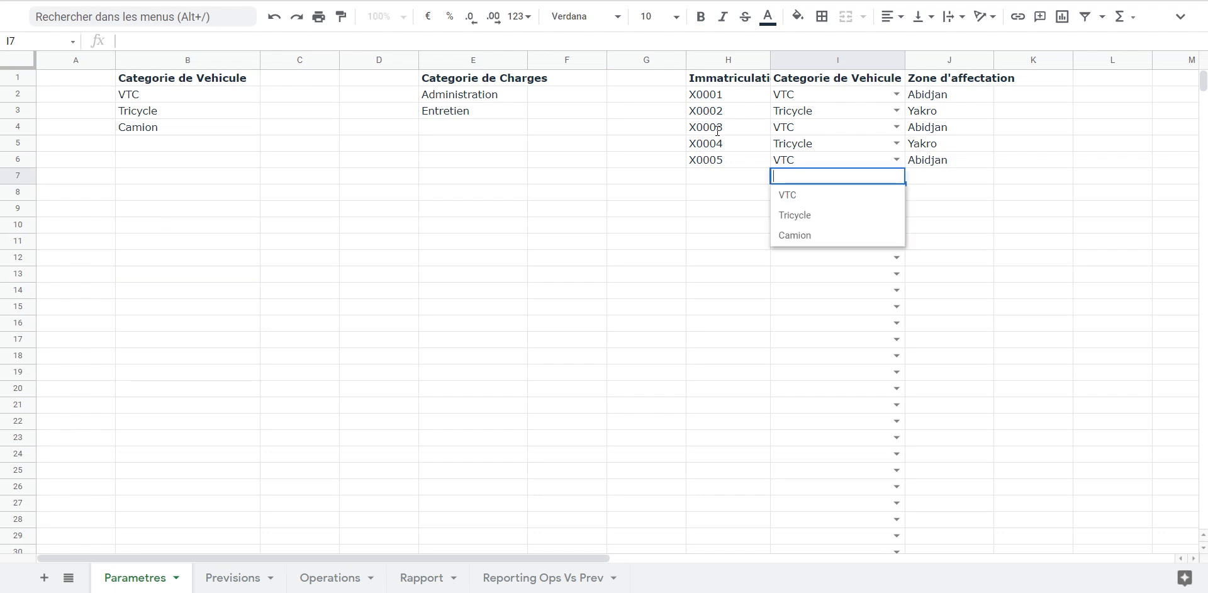
key("Down")
key("Up")
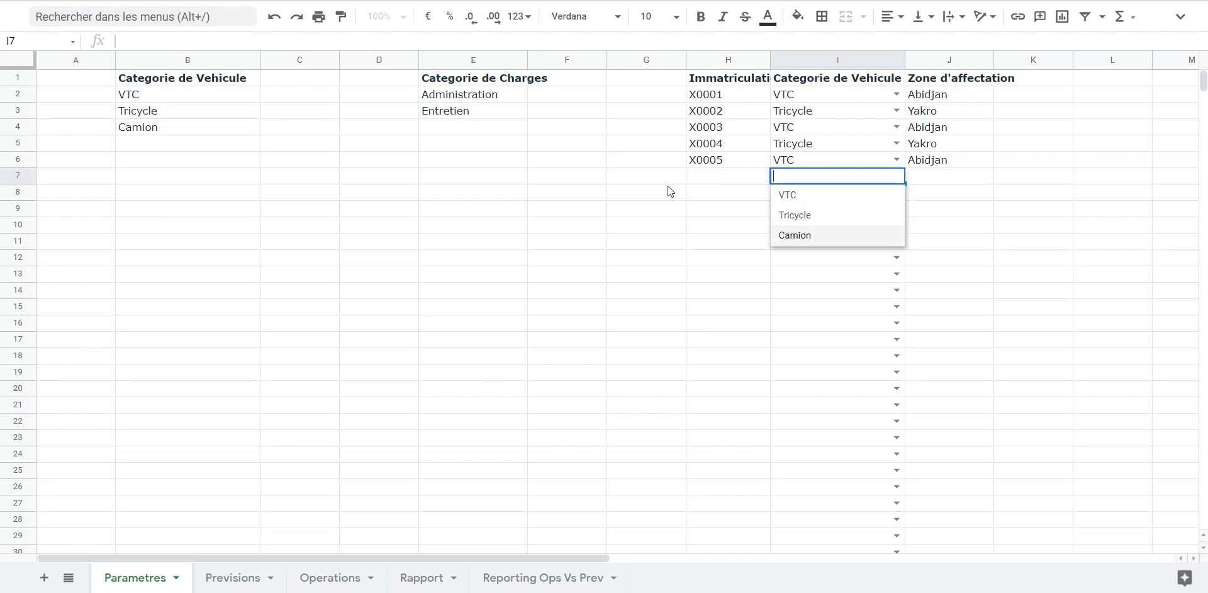
left_click(646, 241)
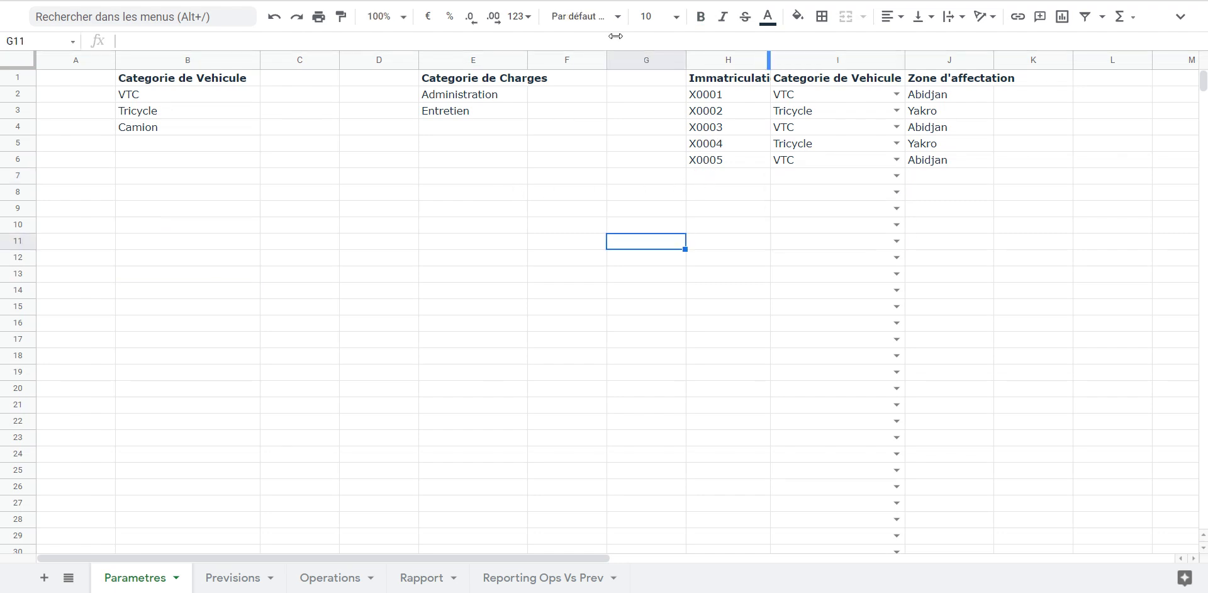
Fit the Immatriculation column to its content and add Reparation to the Categorie de Charges list in cell E4.
double_click(770, 59)
left_click(453, 111)
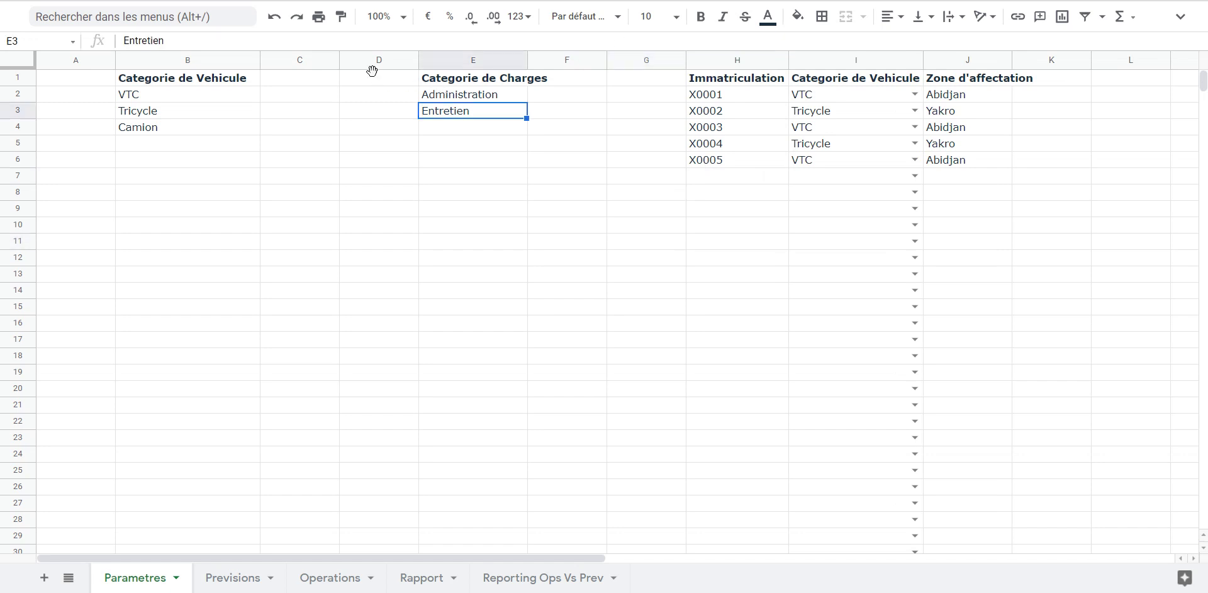
key("Down")
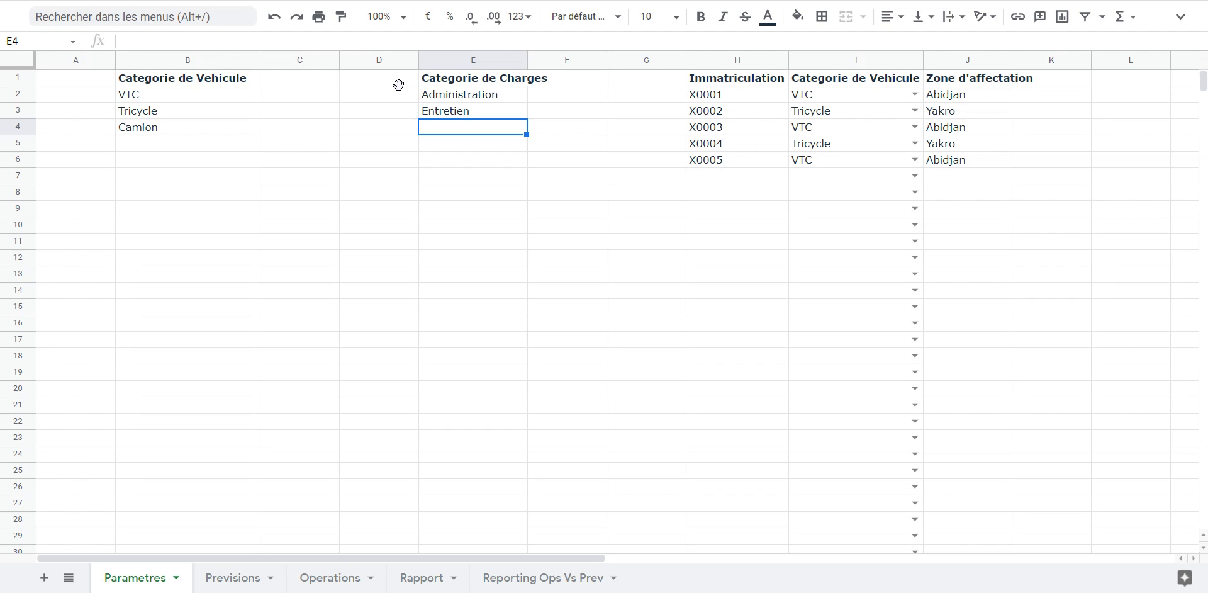
type("Repar")
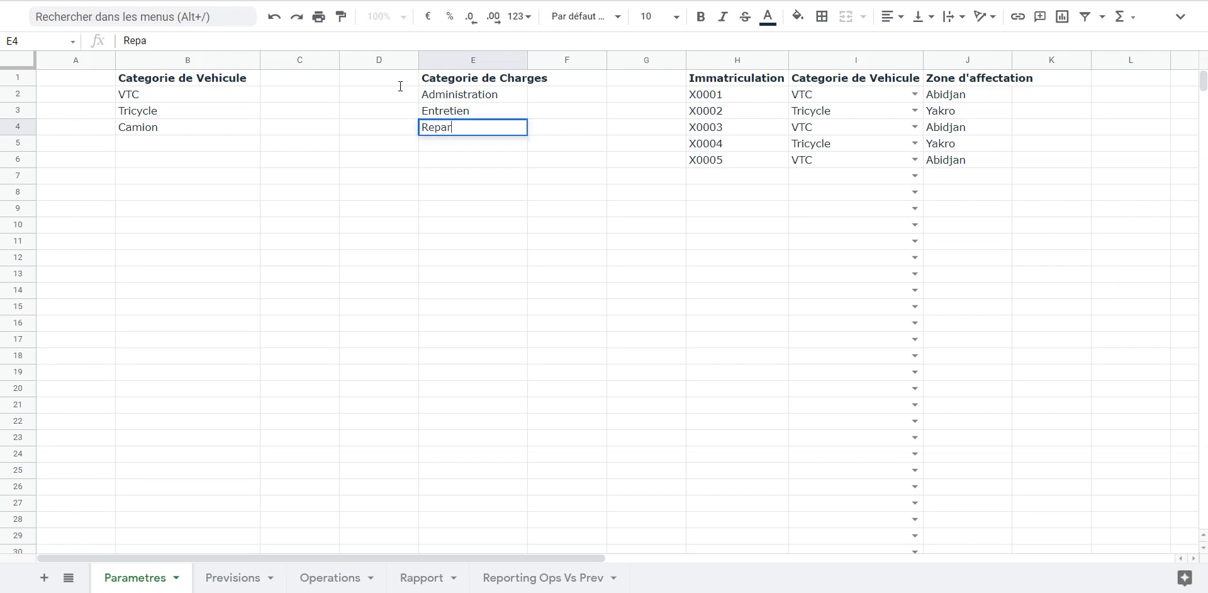
type("ations")
key("Return")
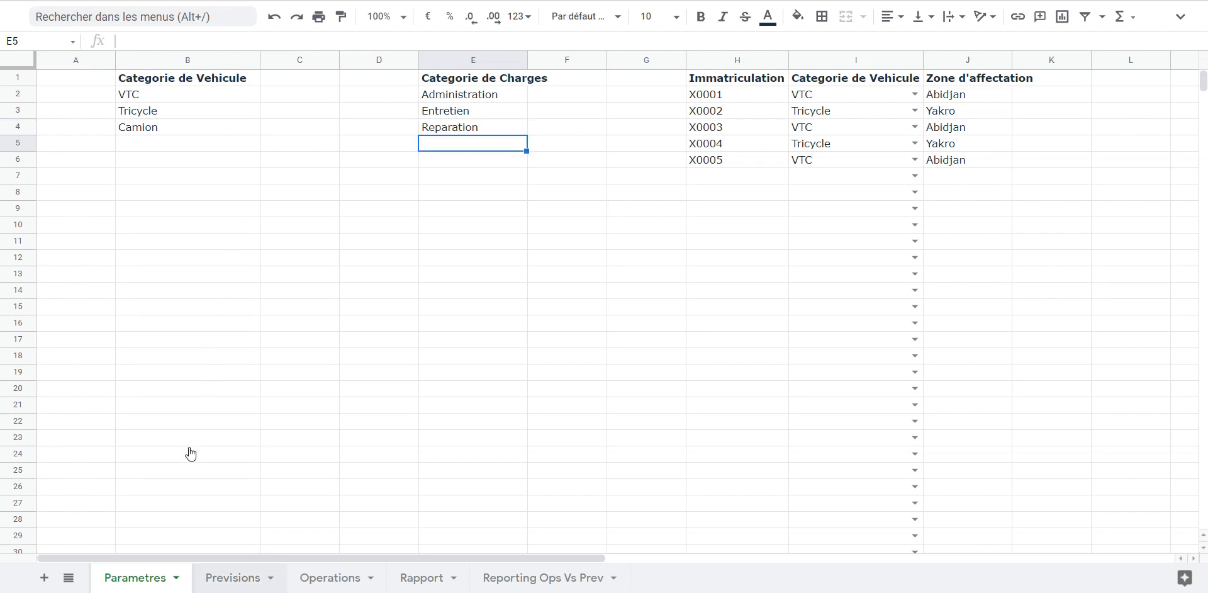
Check the charge choices offered in cell D8 of the Previsions sheet.
key("ctrl+shift+Page_Down")
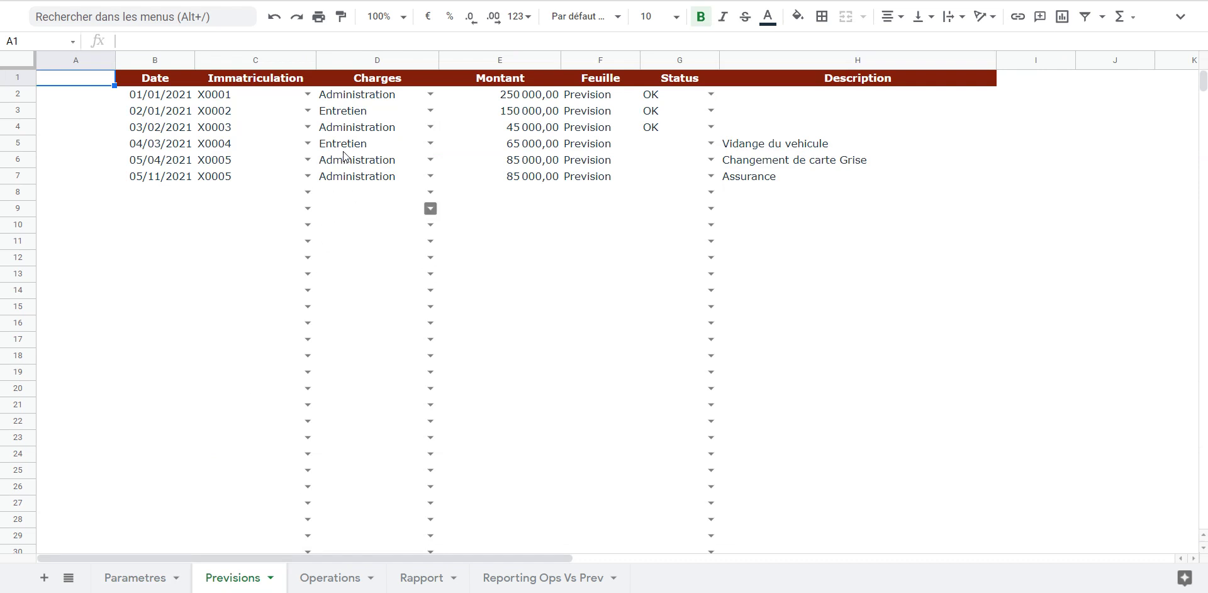
left_click(431, 192)
key("Down")
key("Down")
key("Down")
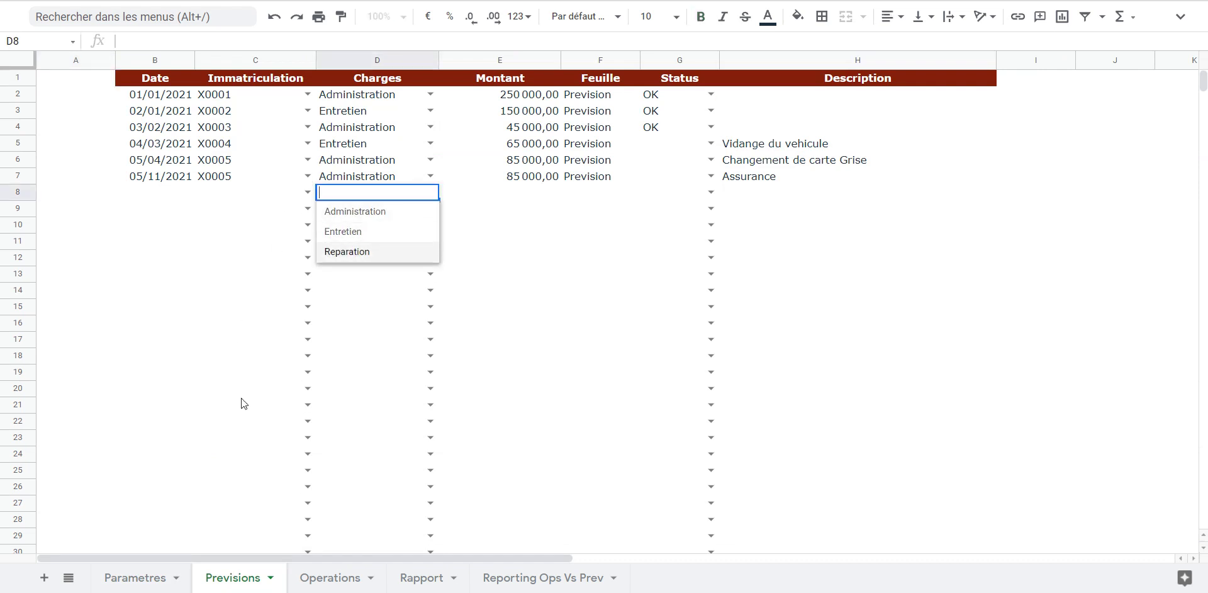
Check the charge choices offered in cell D15 of the Operations sheet.
key("ctrl+shift+Page_Down")
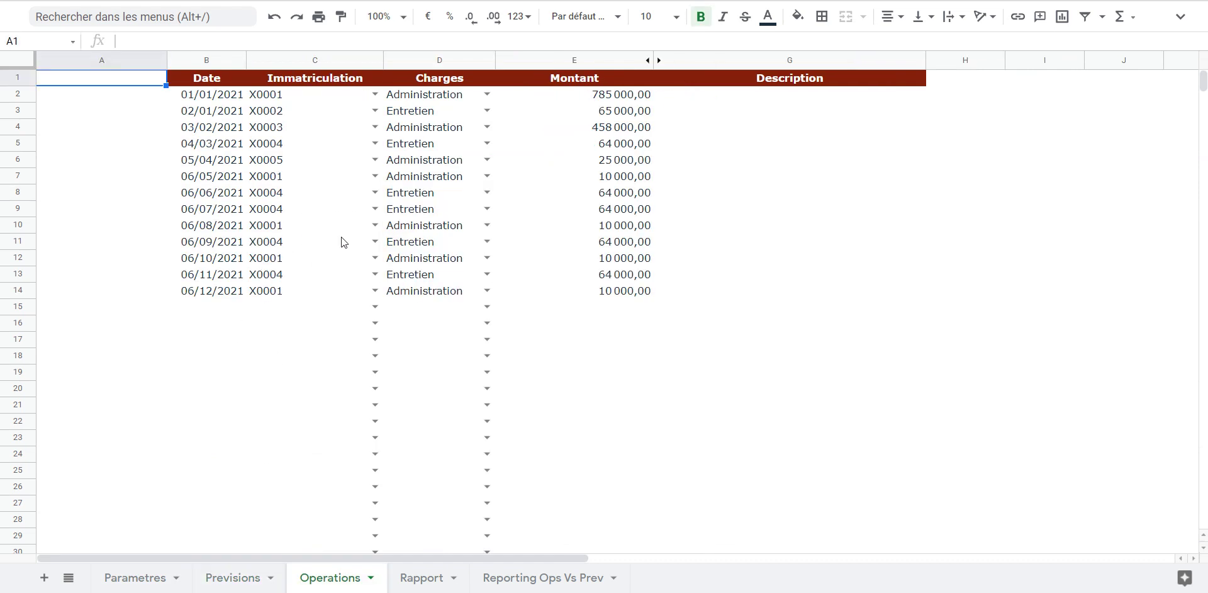
left_click(487, 306)
key("Down")
key("Down")
key("Down")
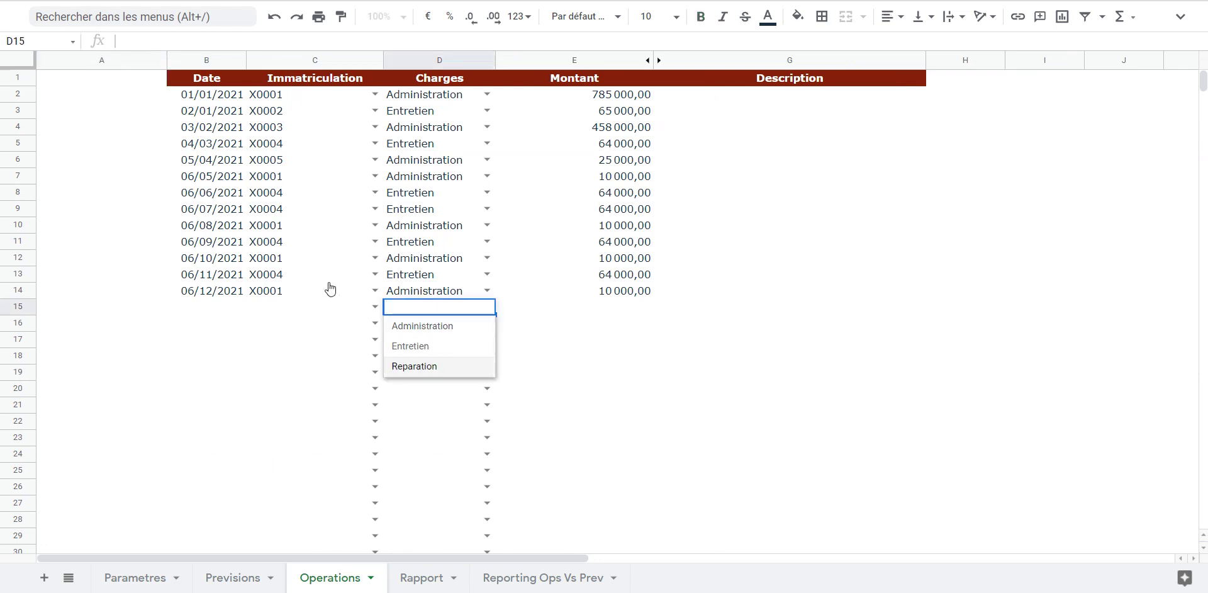
Return to the Parametres sheet and widen column J to fit the Zone d'affectation header.
key("ctrl+shift+Page_Up")
key("ctrl+shift+Page_Up")
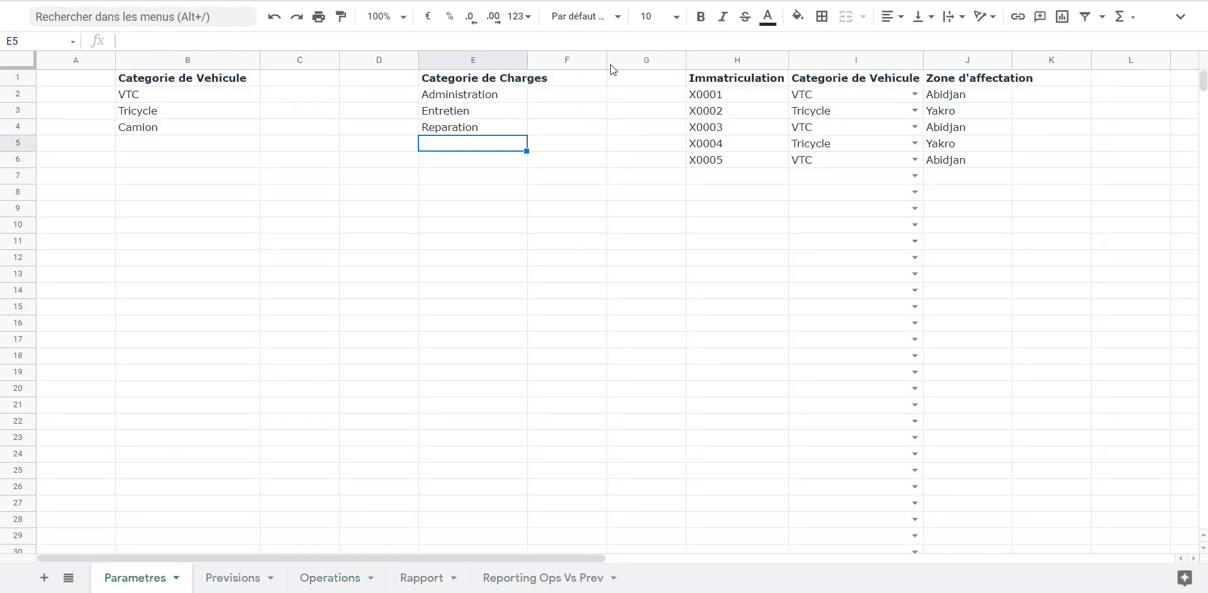
key("Right")
key("Right")
key("Right")
key("Down")
key("Down")
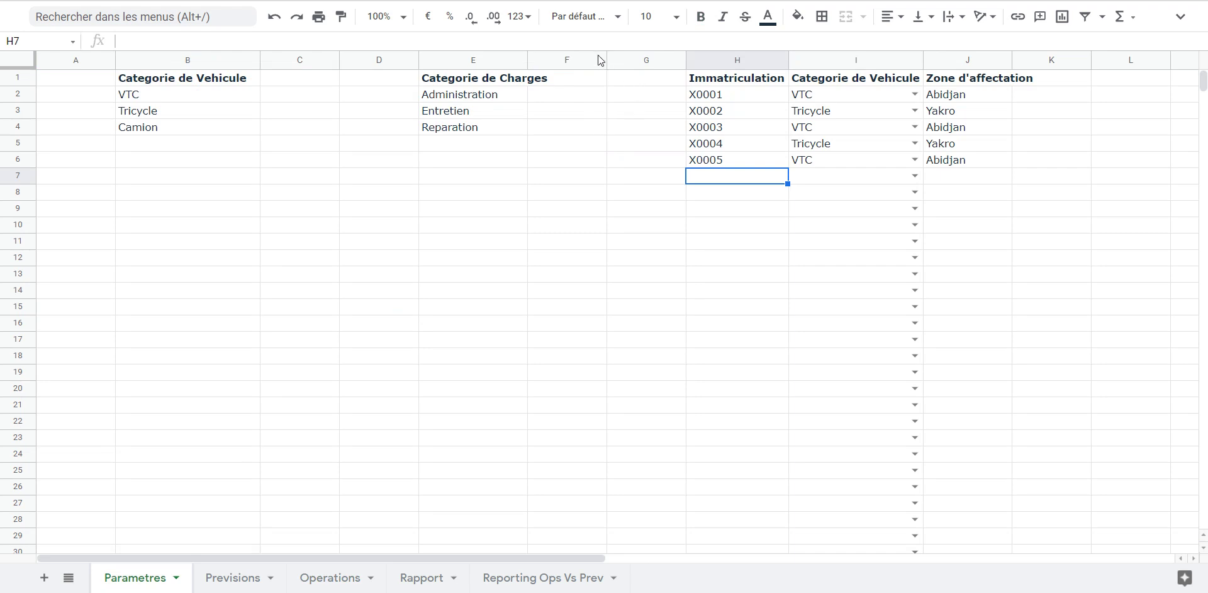
key("Up")
key("Up")
key("Up")
key("Up")
key("Up")
key("Up")
key("shift+Right")
key("shift+Right")
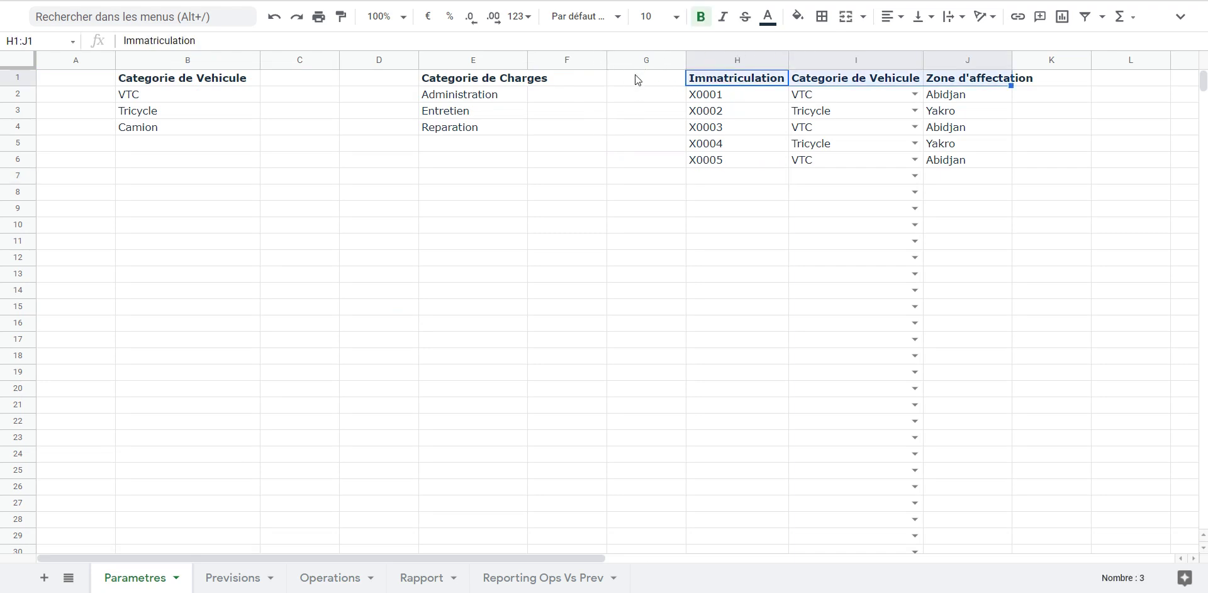
left_click_drag(1010, 60, 1036, 59)
left_click(724, 176)
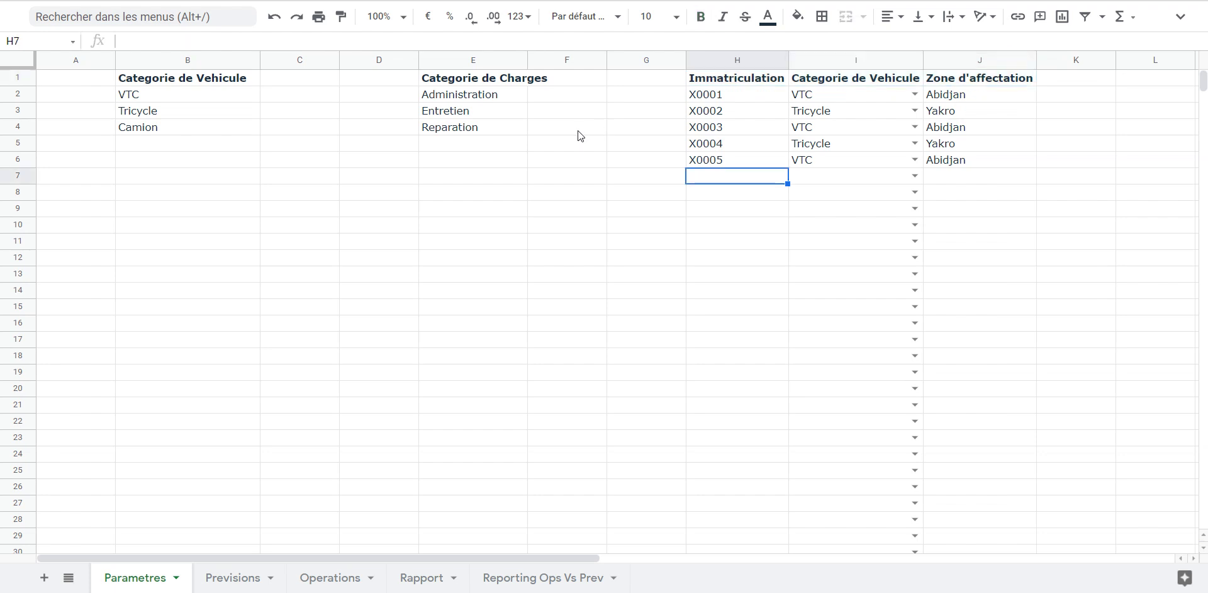
type("C")
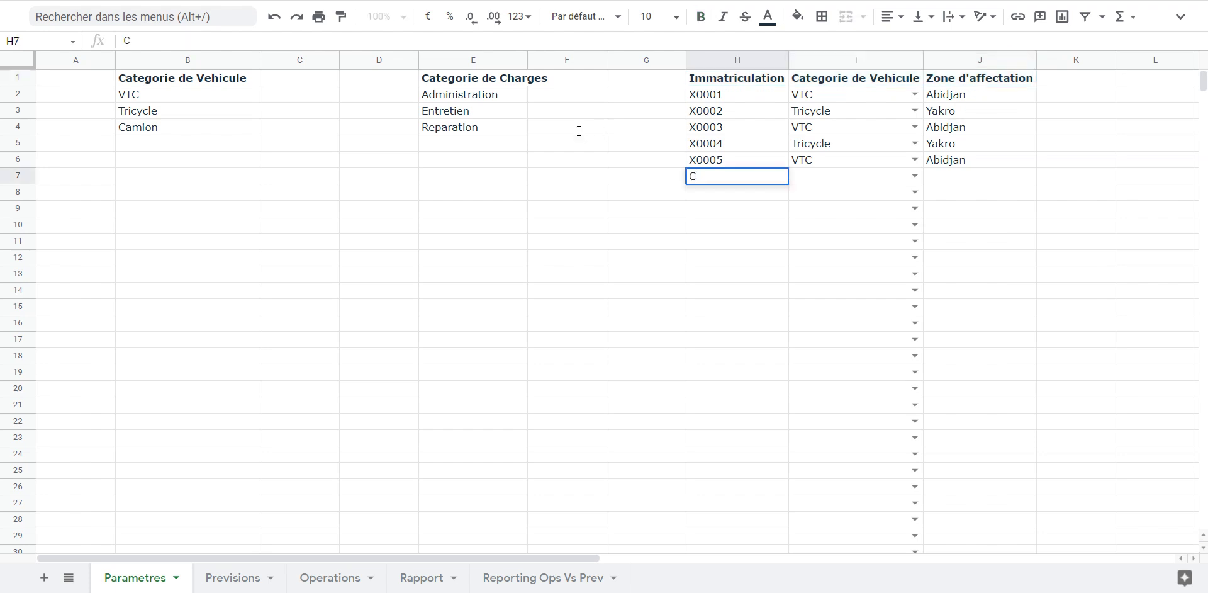
type("I00021XG")
key("Tab")
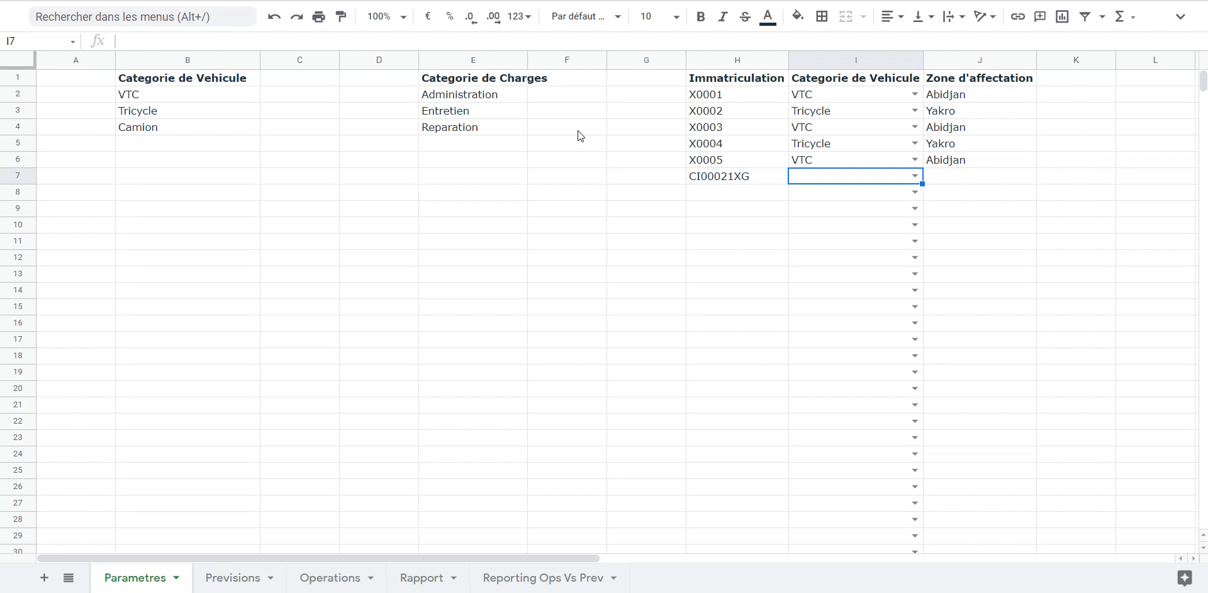
key("Return")
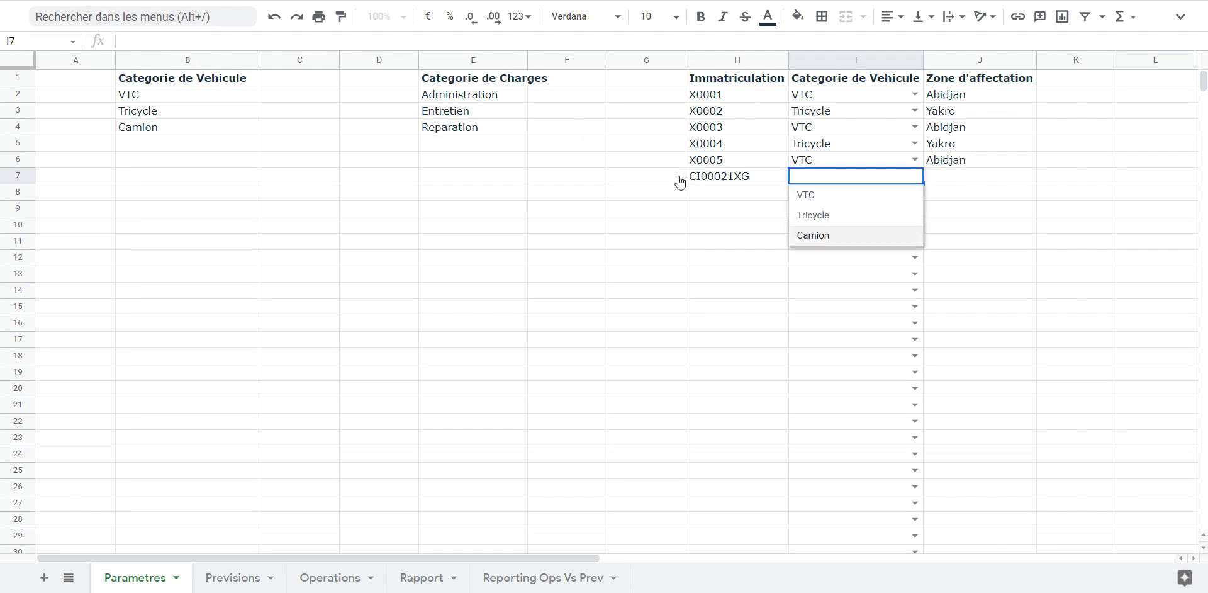
key("Return")
left_click(566, 241)
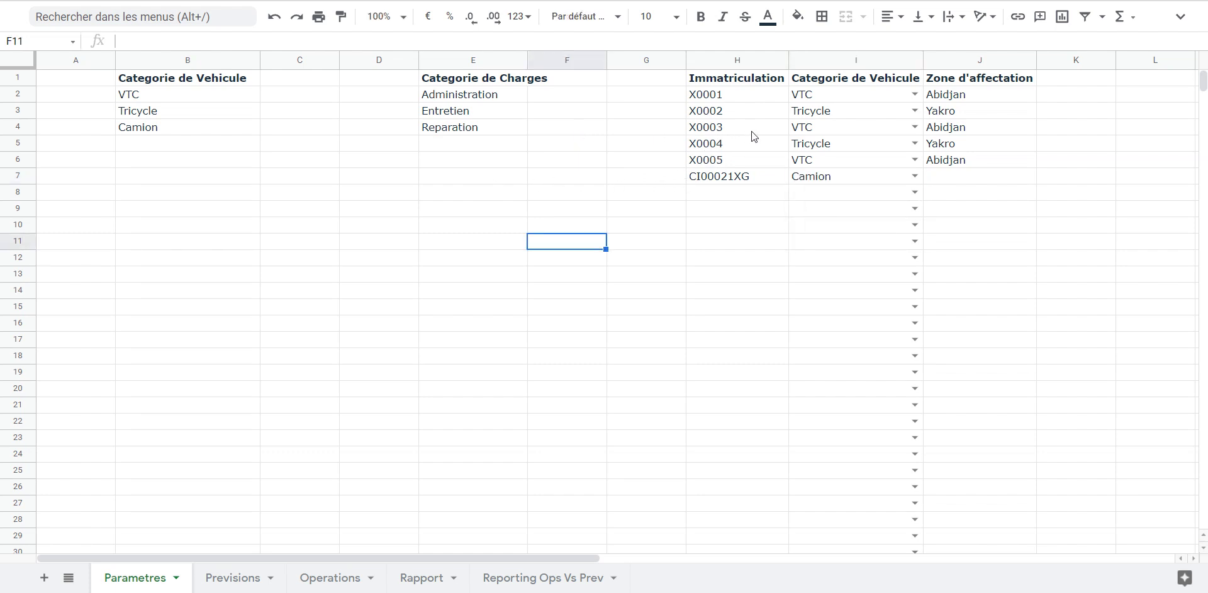
Set the new vehicle's Zone d'affectation to Yakro and widen column E to fit the Categorie de Charges header.
key("Tab")
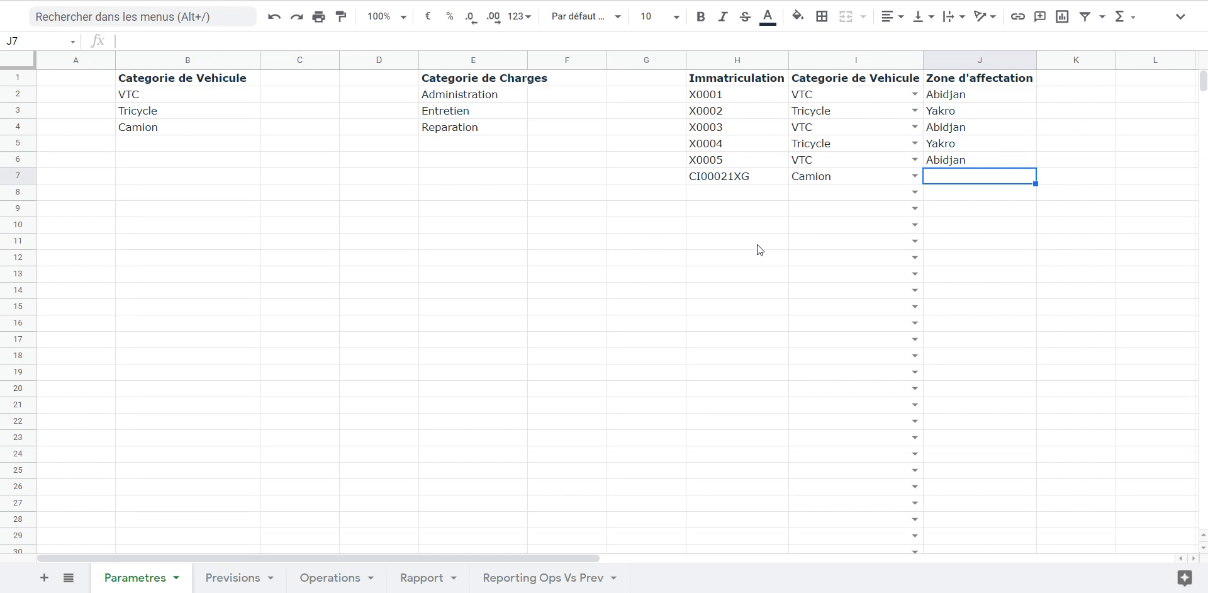
type("Yakr")
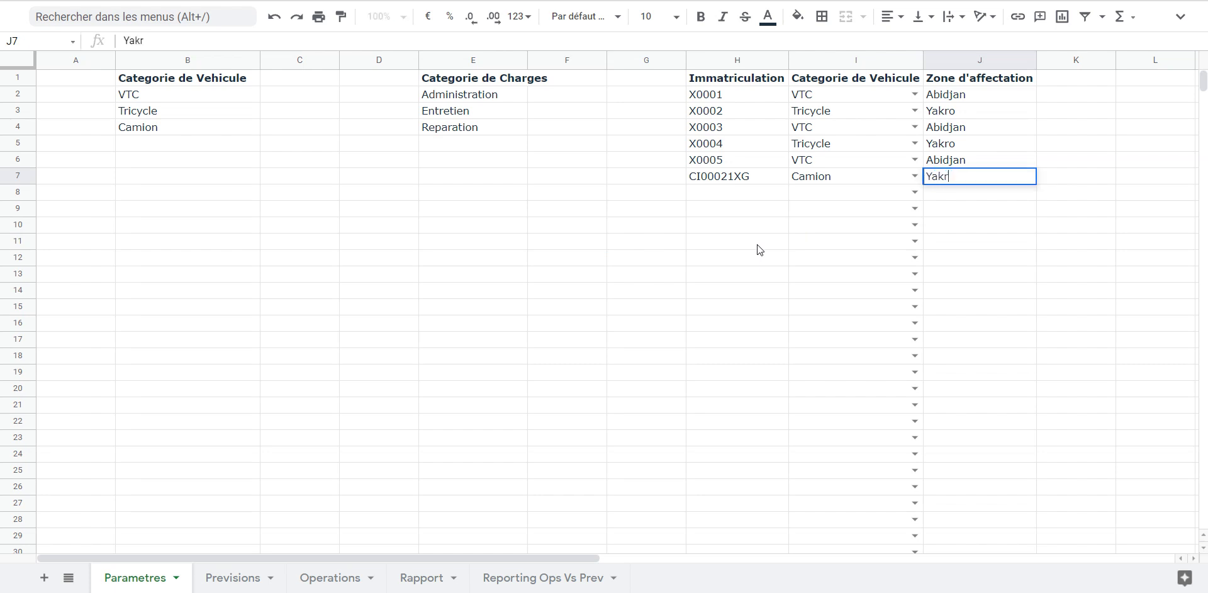
type("o")
key("Return")
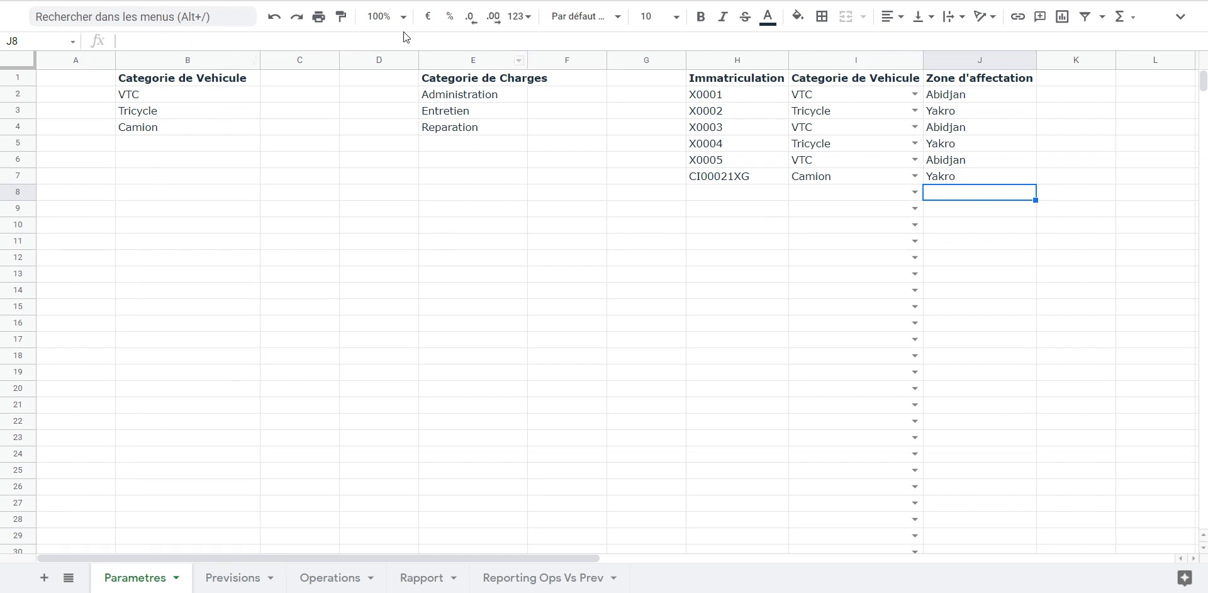
left_click_drag(421, 38, 445, 38)
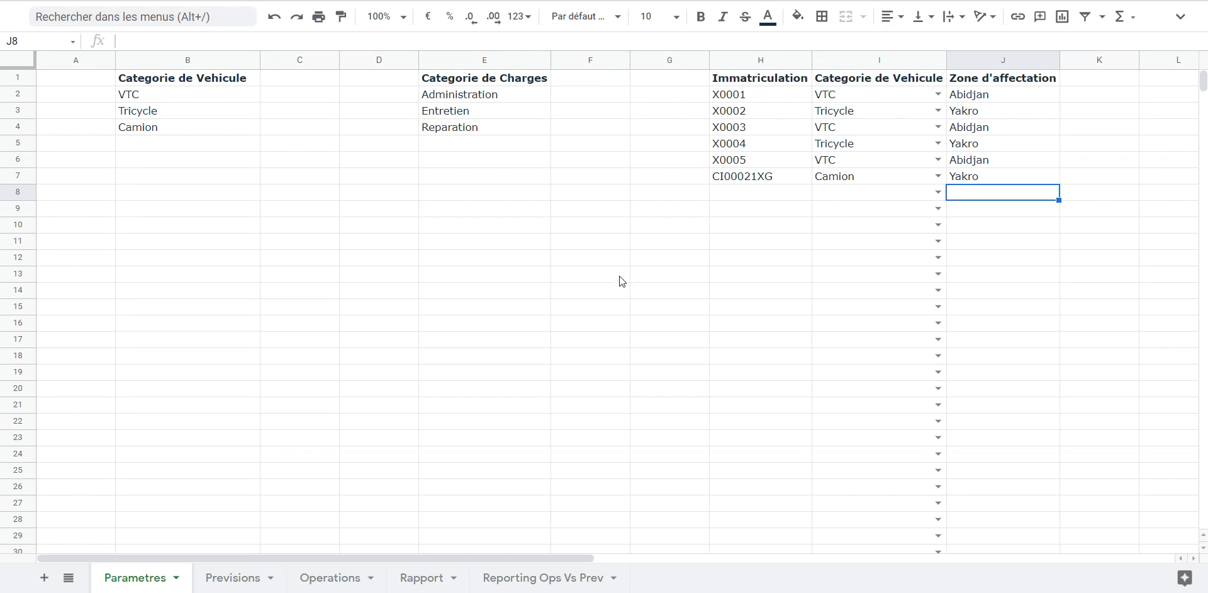
Start a new forecast entry in row 8 of the Previsions sheet with the date 12/12/2021.
key("ctrl+shift+Page_Down")
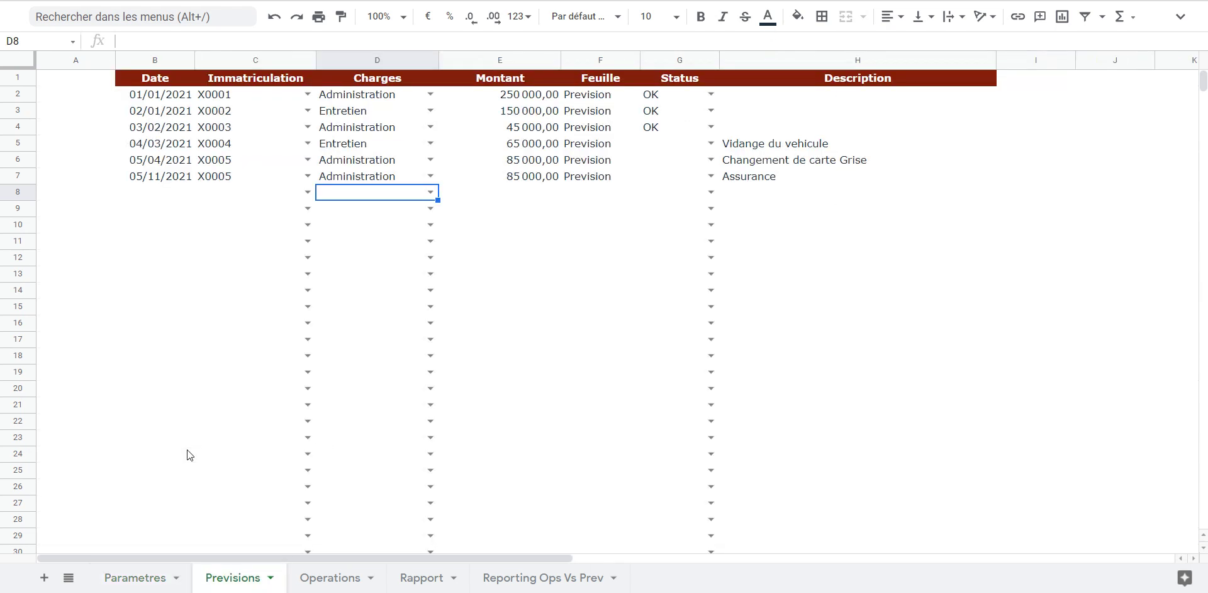
left_click(129, 257)
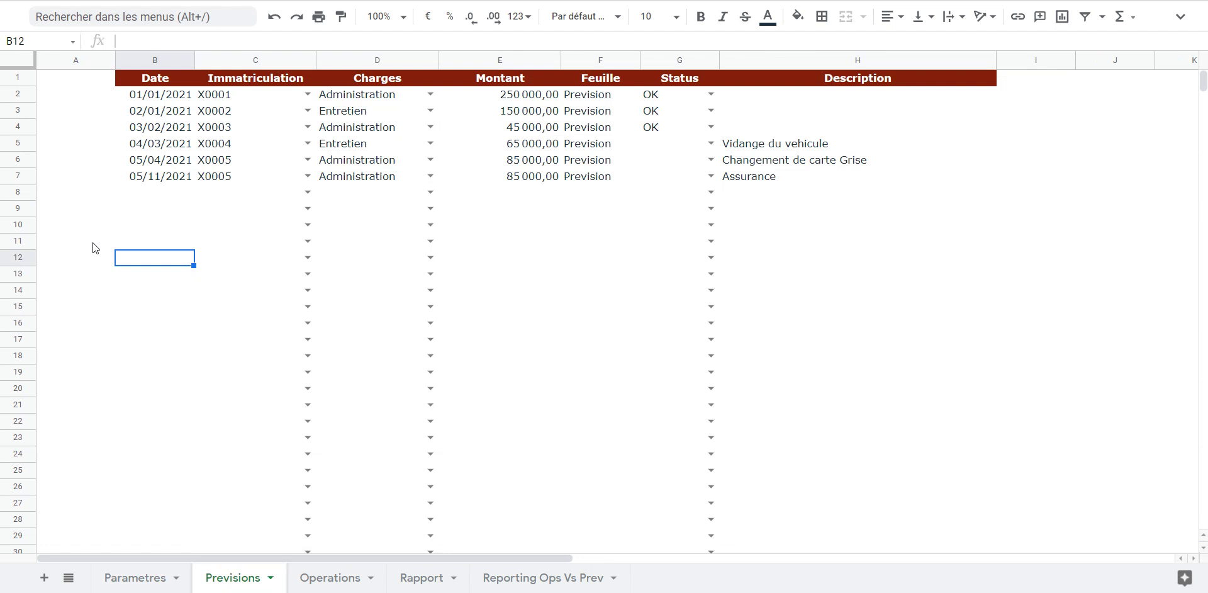
key("Up")
key("Up")
key("Up")
key("Up")
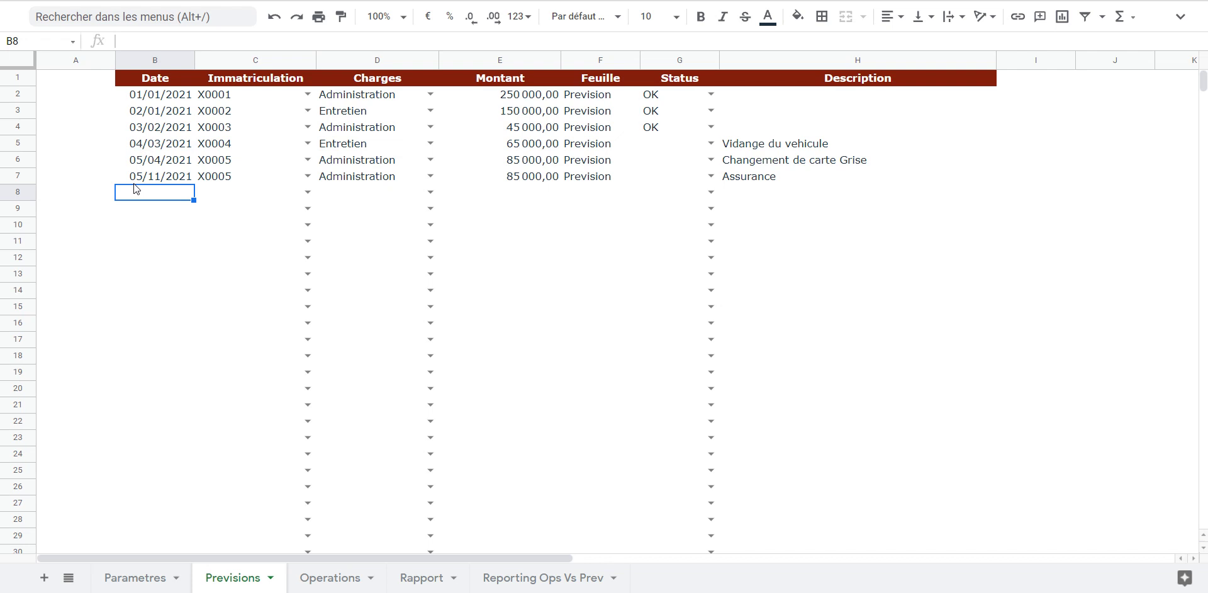
type("12/12/")
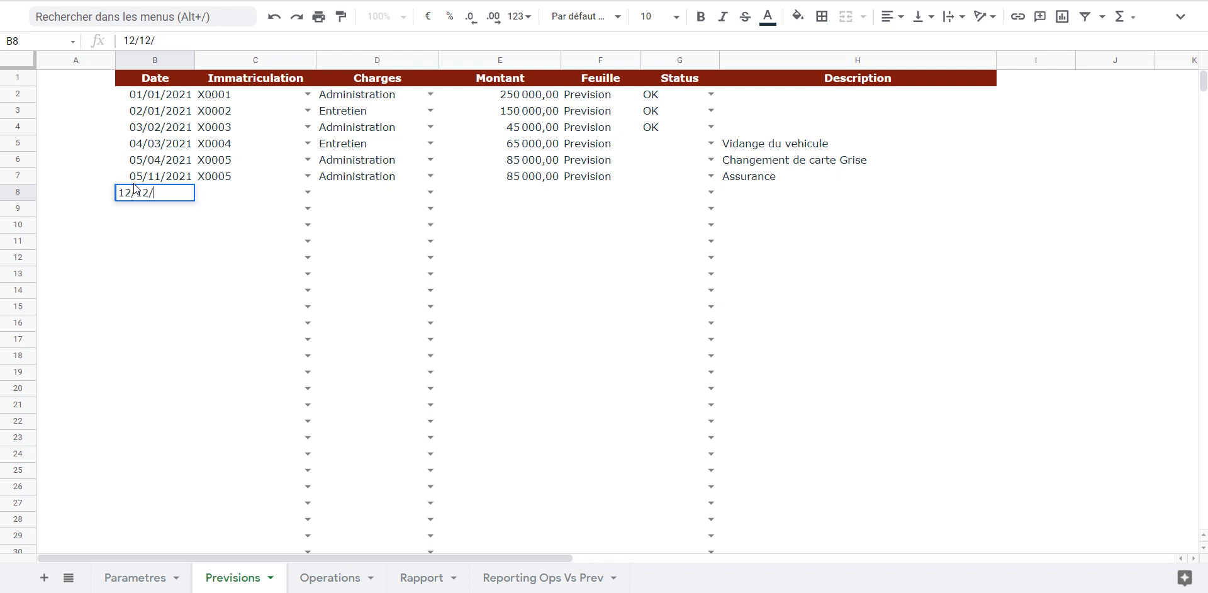
type("2021")
key("Tab")
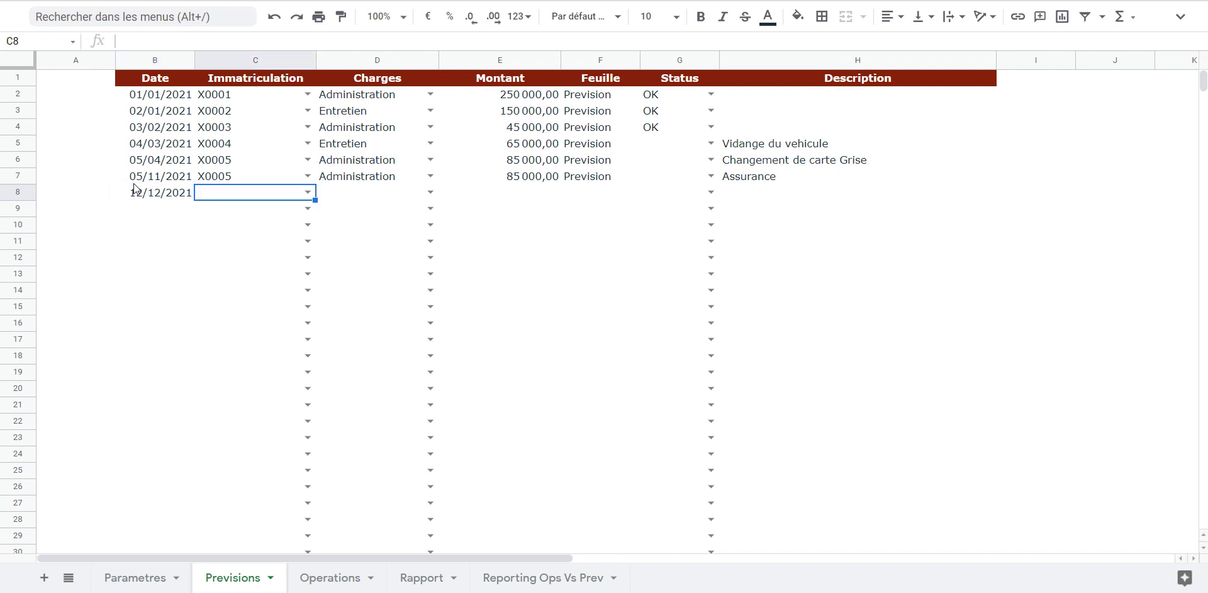
Fill in the row 8 forecast with vehicle CI00021XG, charge Administration and an amount of 250000.
key("Return")
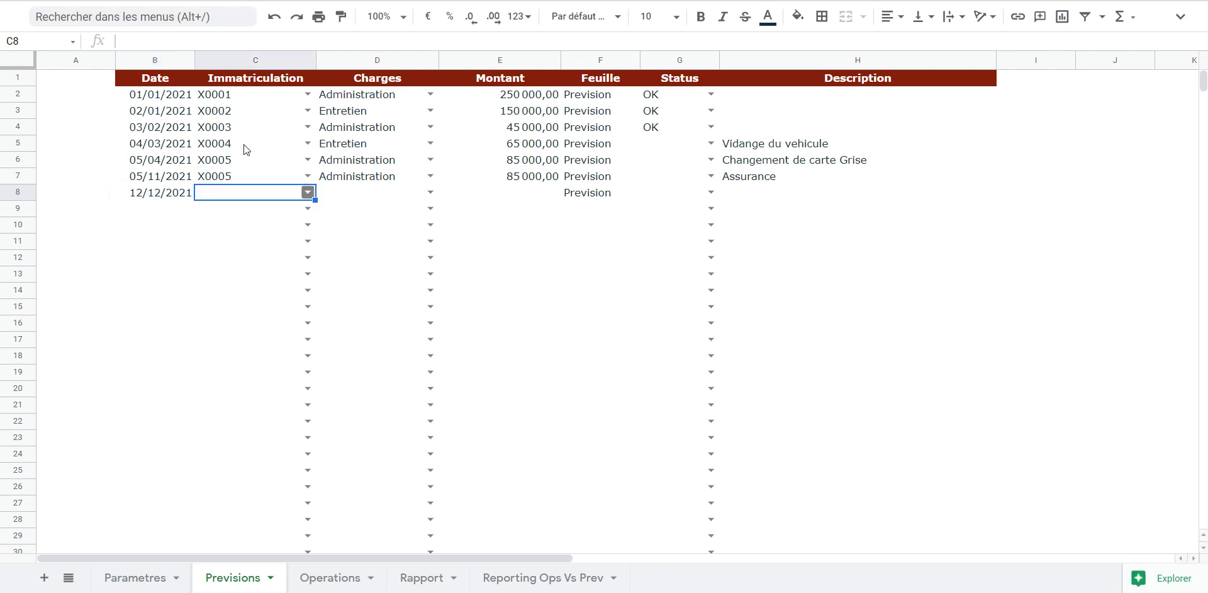
key("Up")
key("Return")
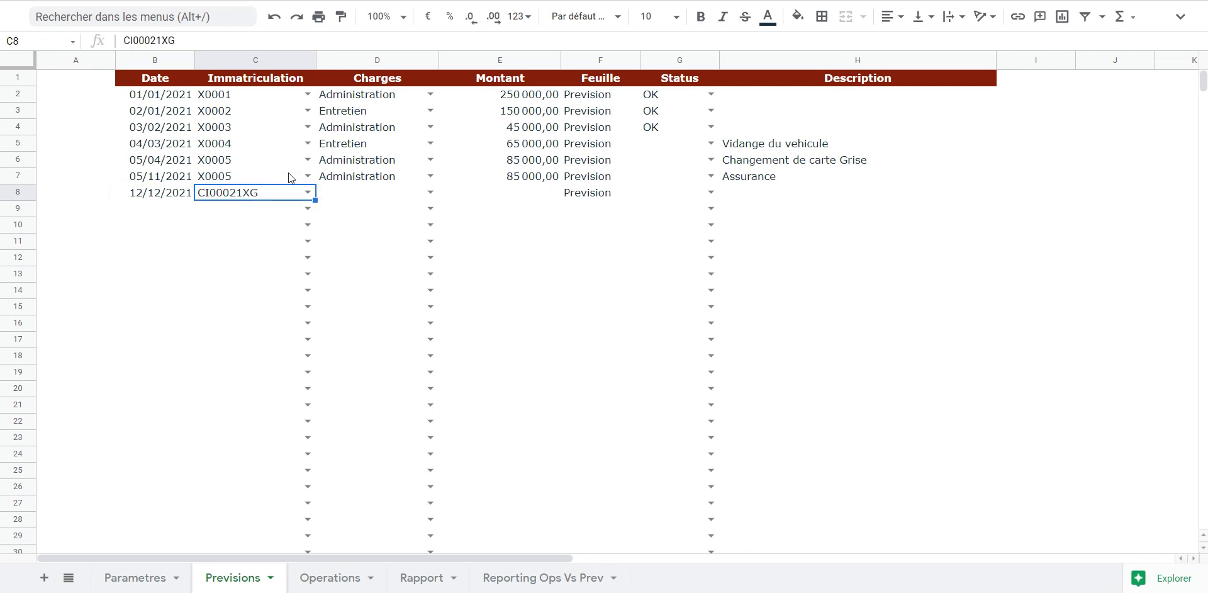
key("Tab")
key("Return")
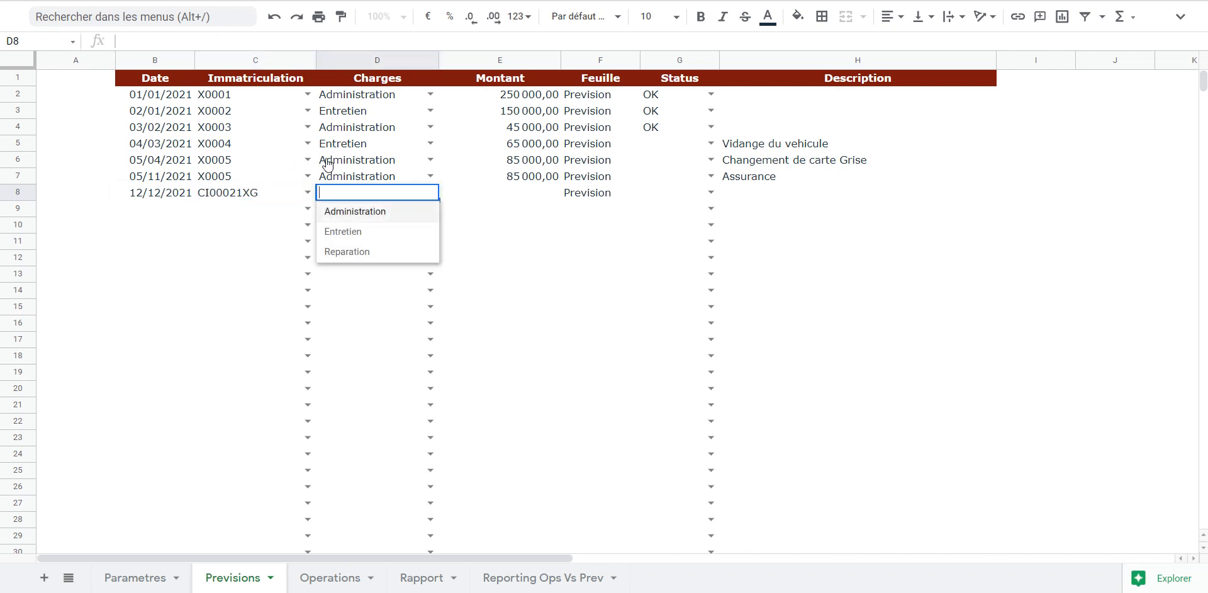
key("Return")
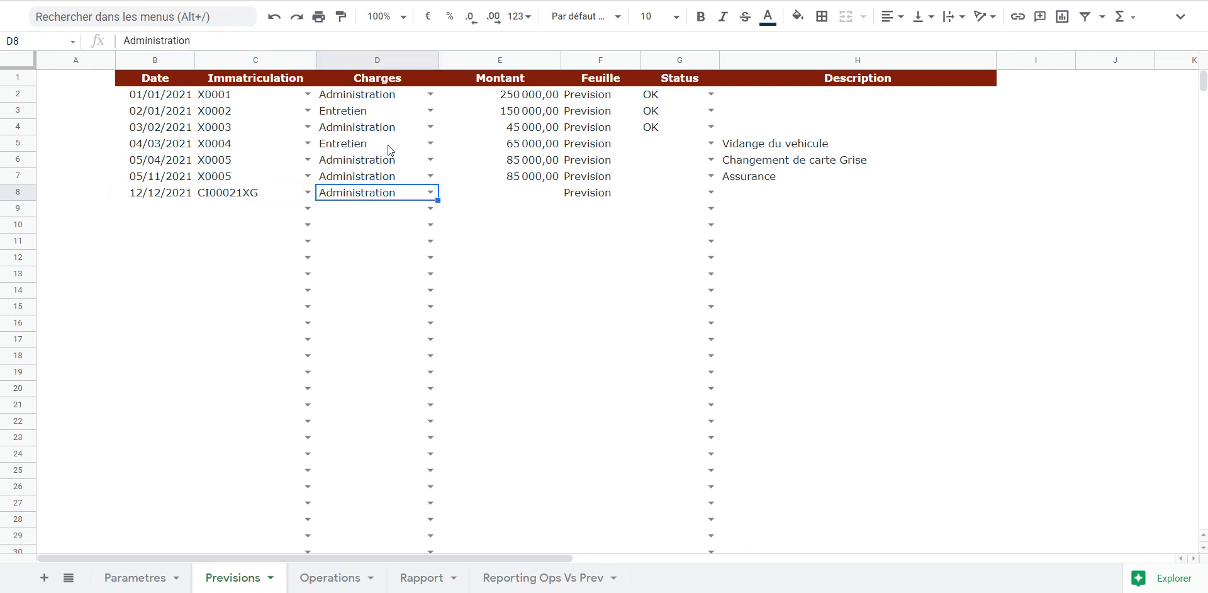
key("Tab")
type("250000")
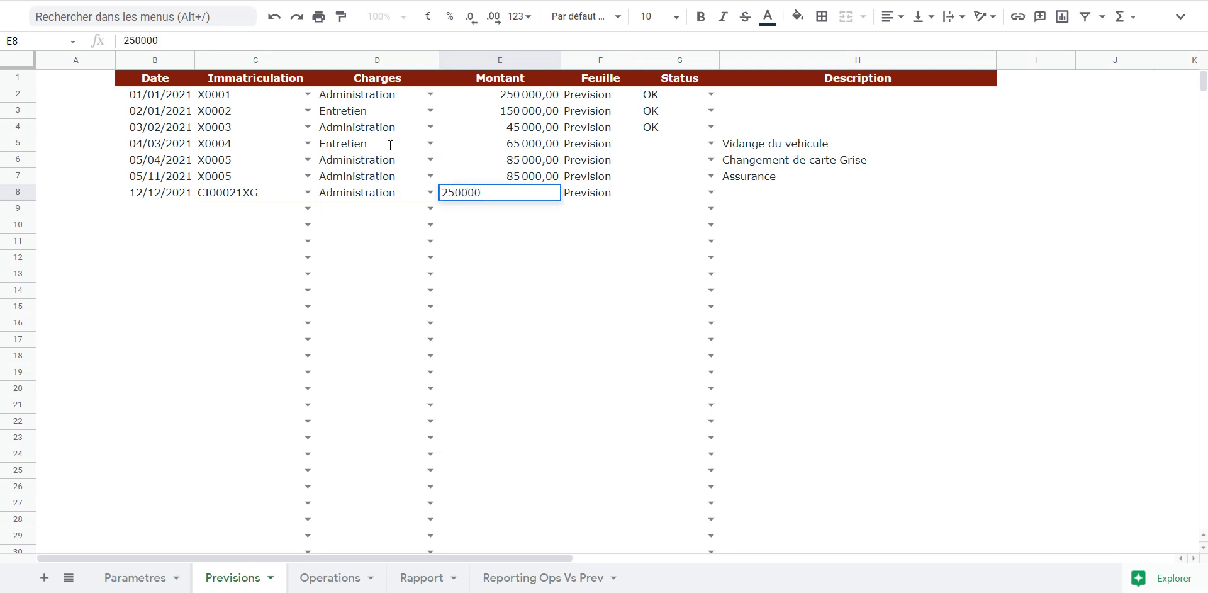
key("Tab")
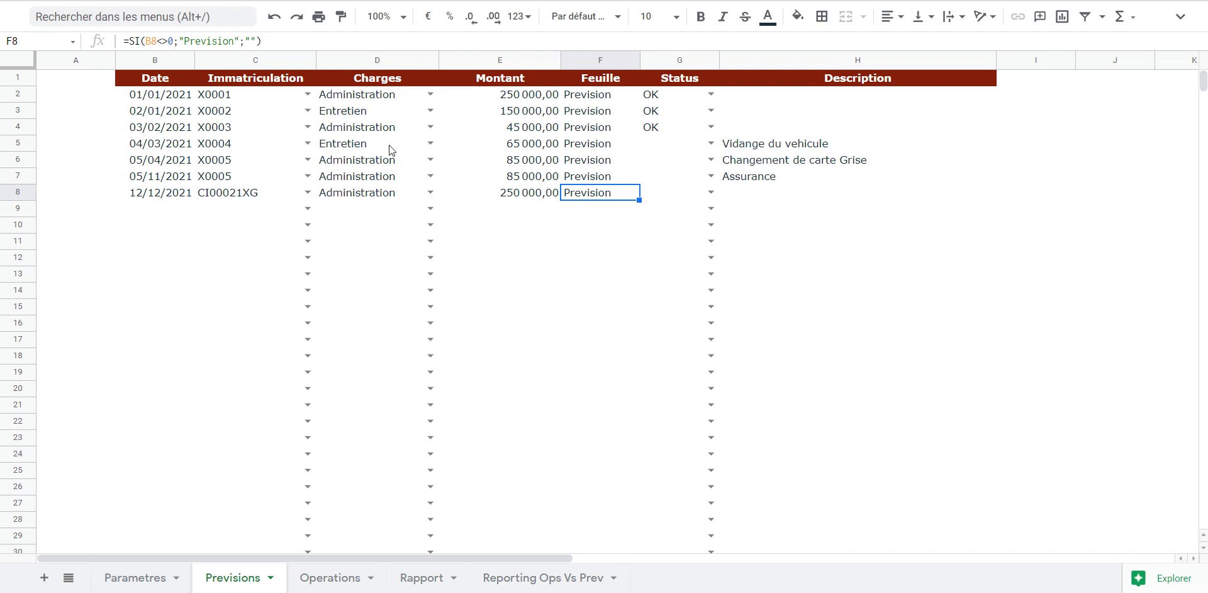
Hide the Feuille column of the Previsions sheet.
left_click(600, 60)
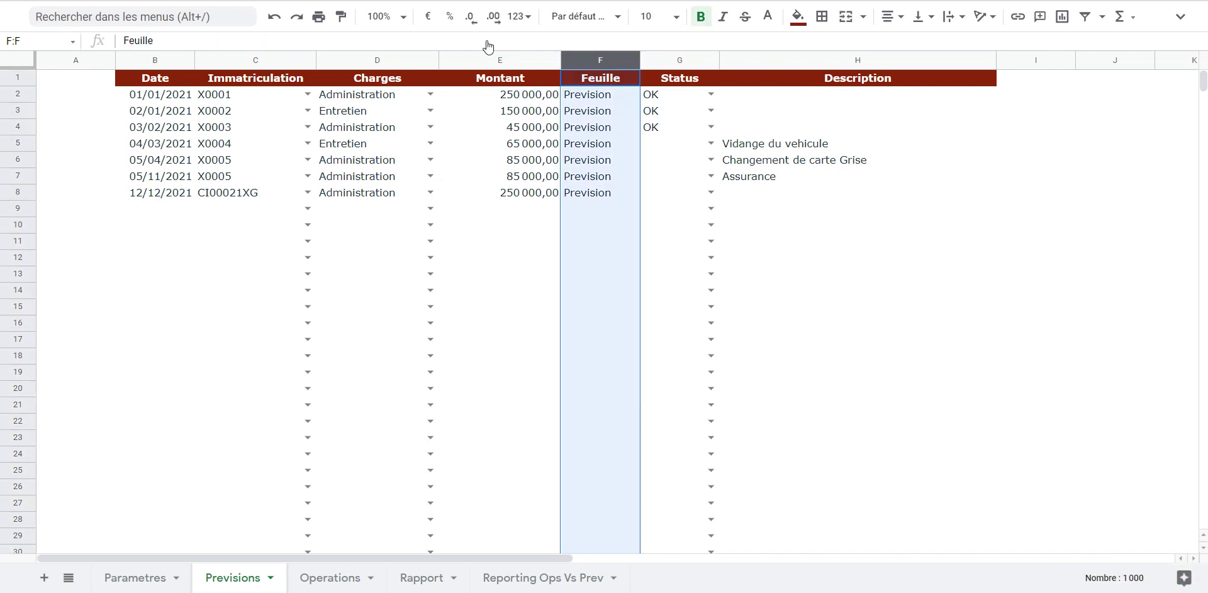
right_click(606, 60)
key("Down")
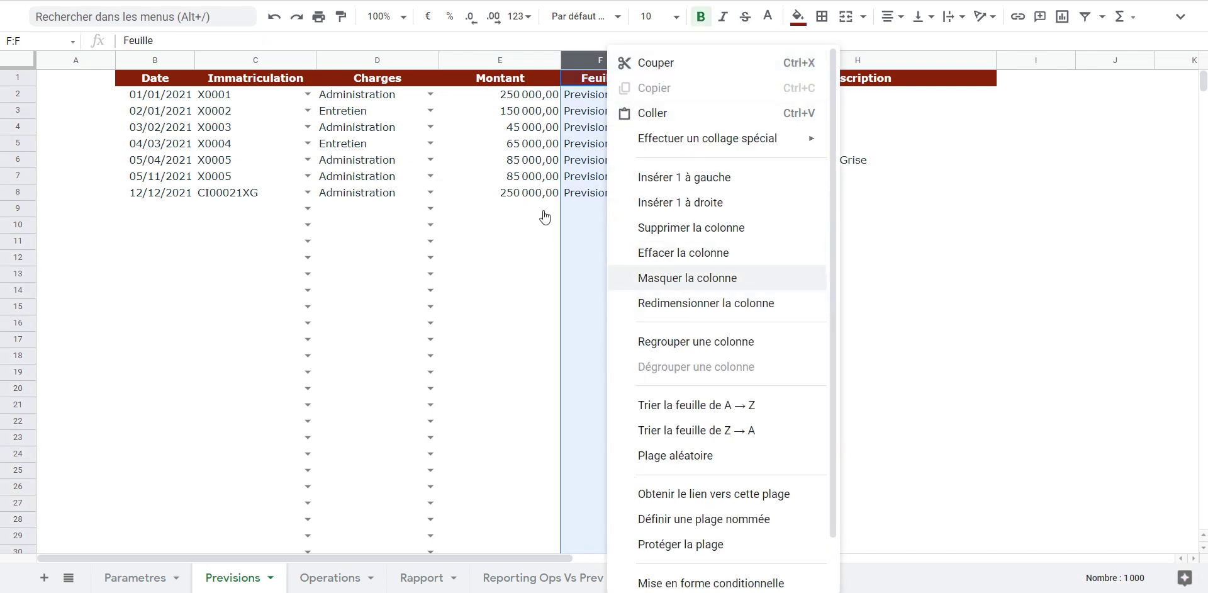
key("Return")
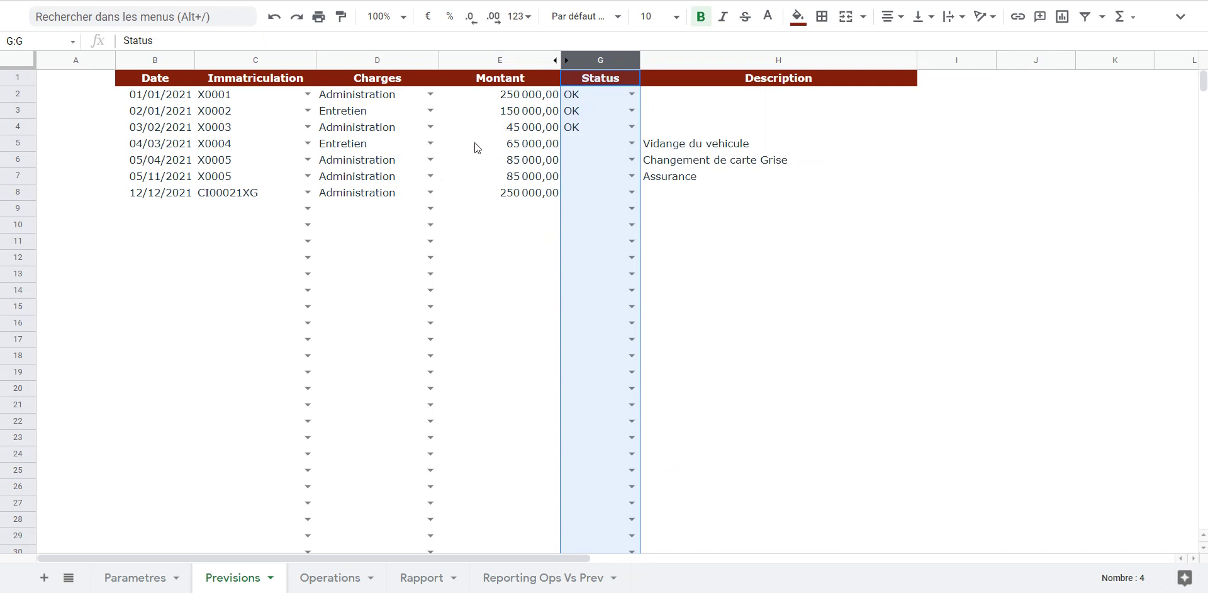
Check the status choices offered in cell G4 of the Previsions sheet, keeping OK.
key("Down")
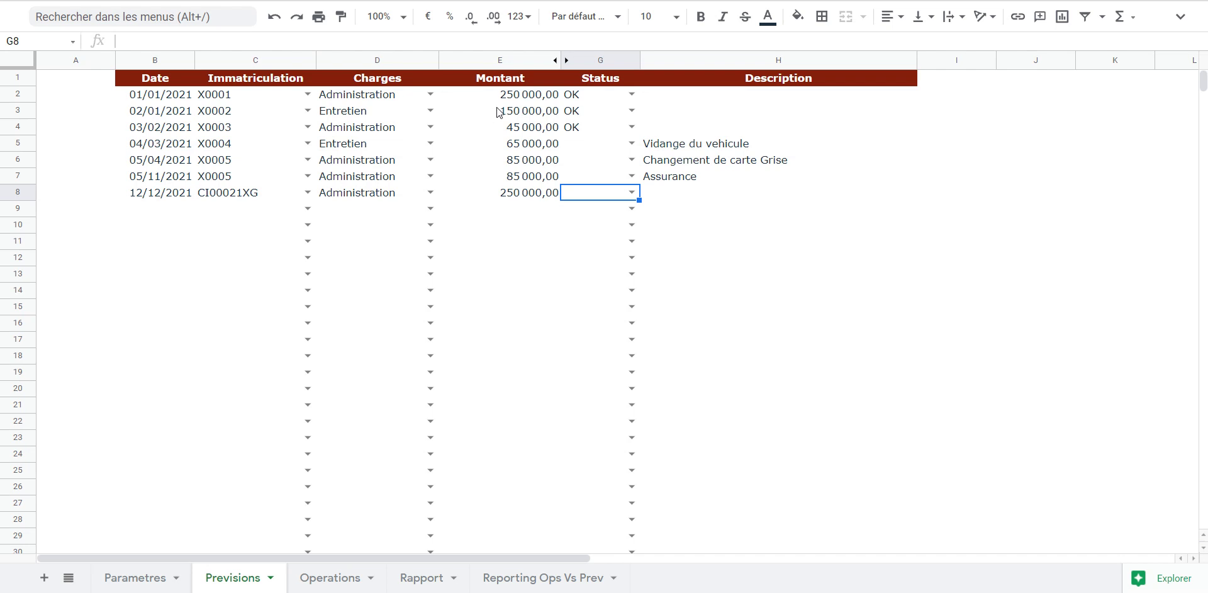
left_click(631, 127)
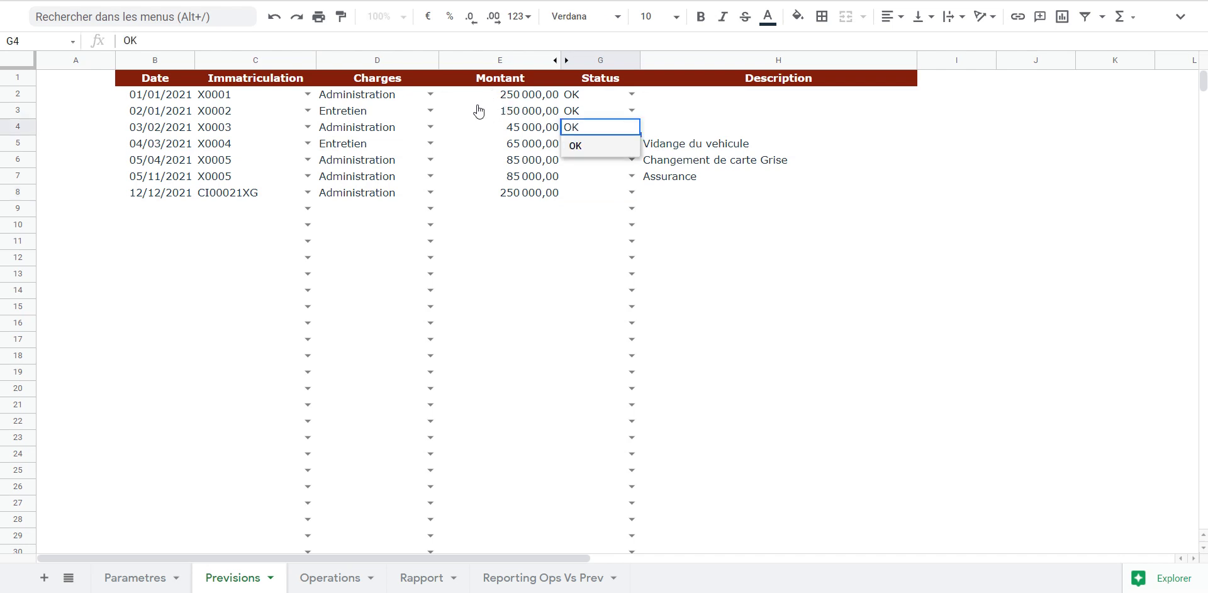
left_click(598, 145)
Enter "Renouvellement Assurance" as the description of the 12/12/2021 forecast in cell H8.
left_click(692, 192)
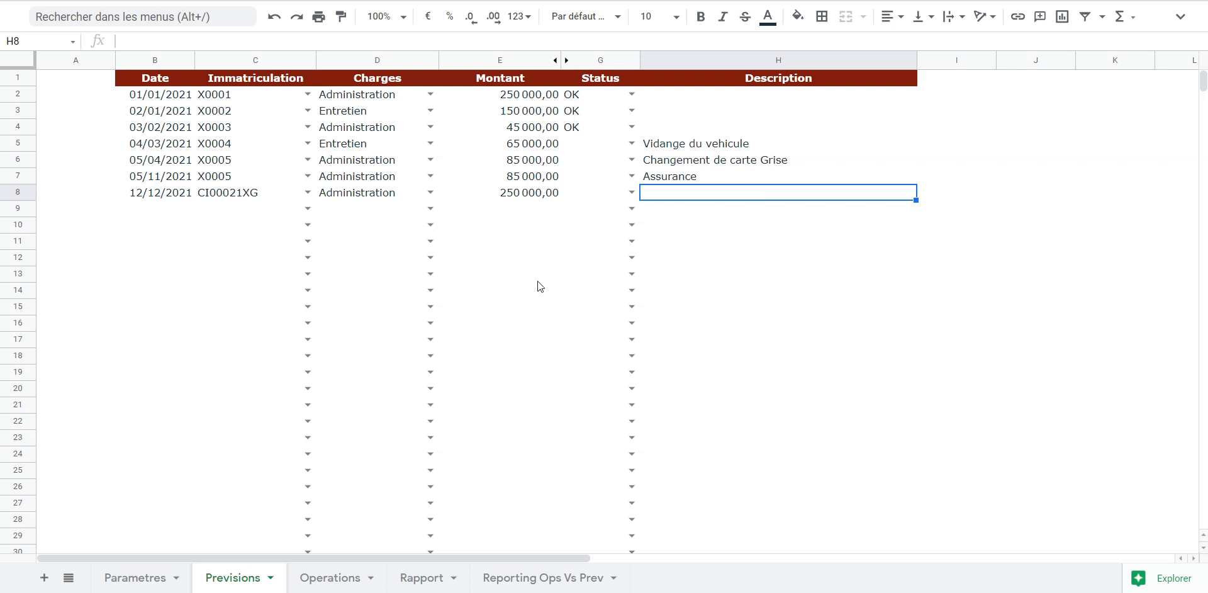
type("R")
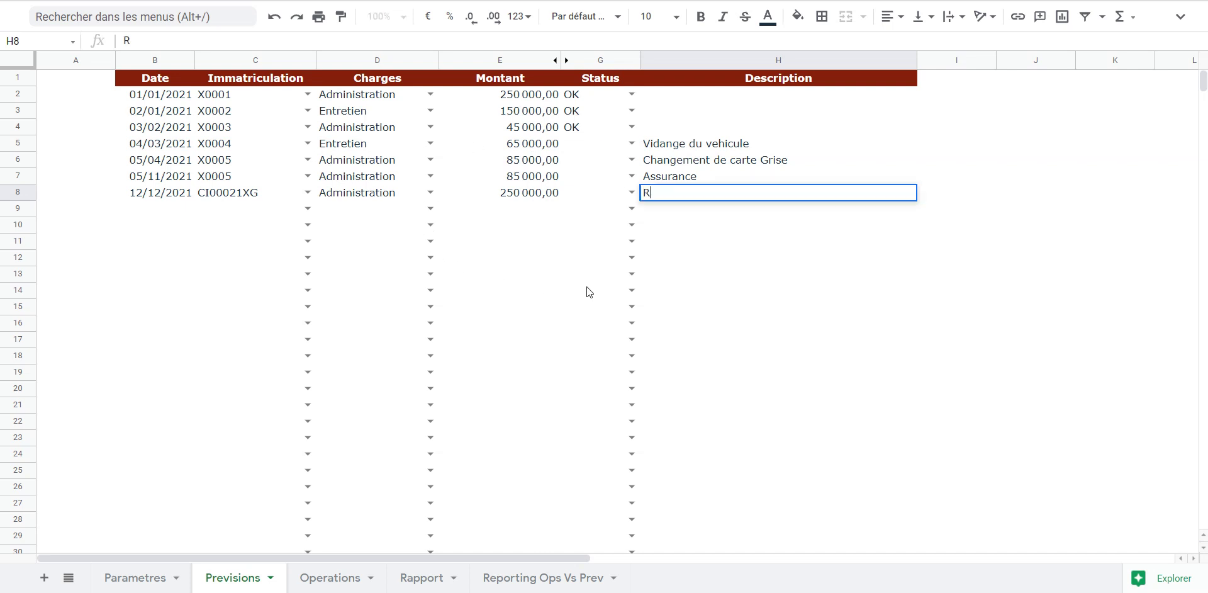
type("enouvellement Assu")
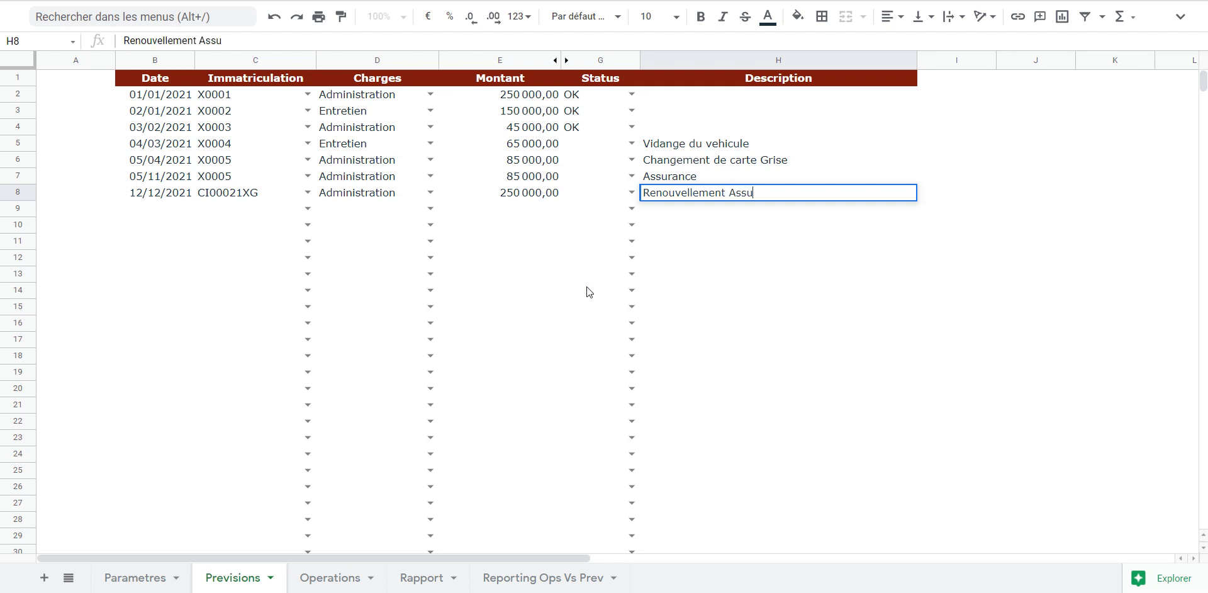
type("rance")
key("Return")
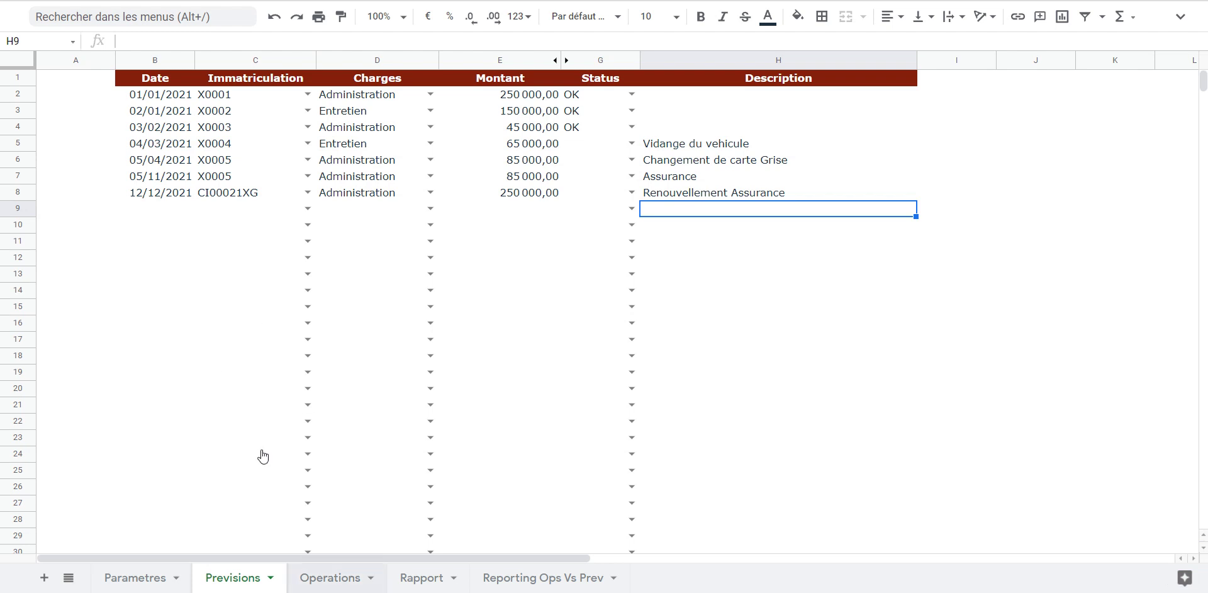
Switch to the Operations sheet and examine the last recorded operation in row 14 from Date to Montant.
key("ctrl+shift+Page_Down")
key("ctrl+shift+Page_Up")
key("ctrl+Page_Down")
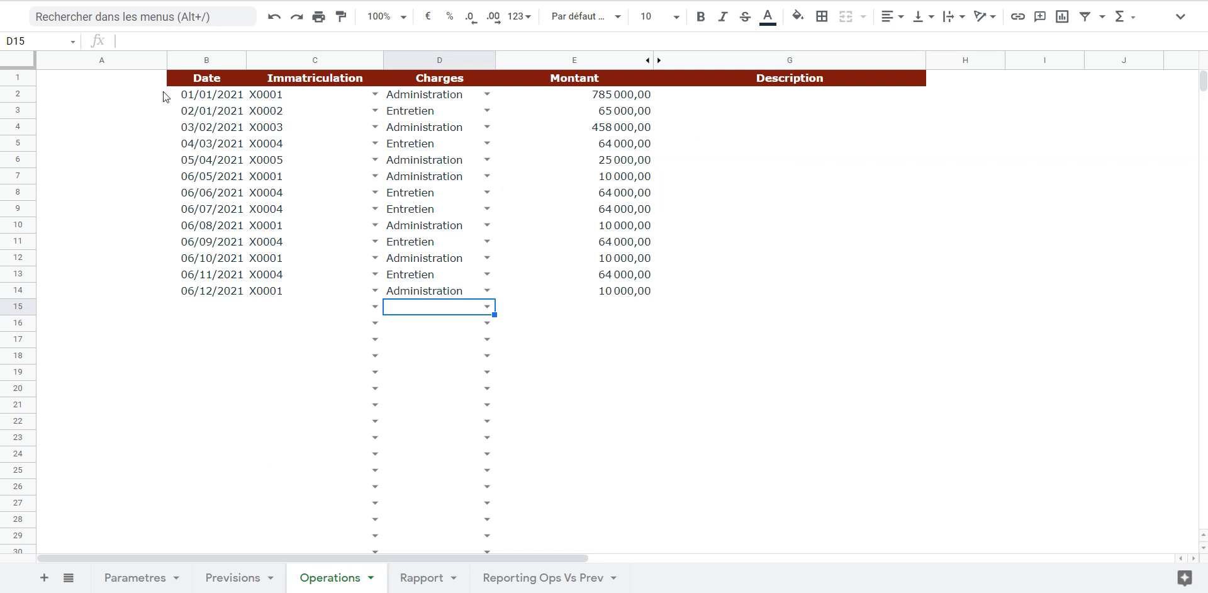
key("Left")
key("Left")
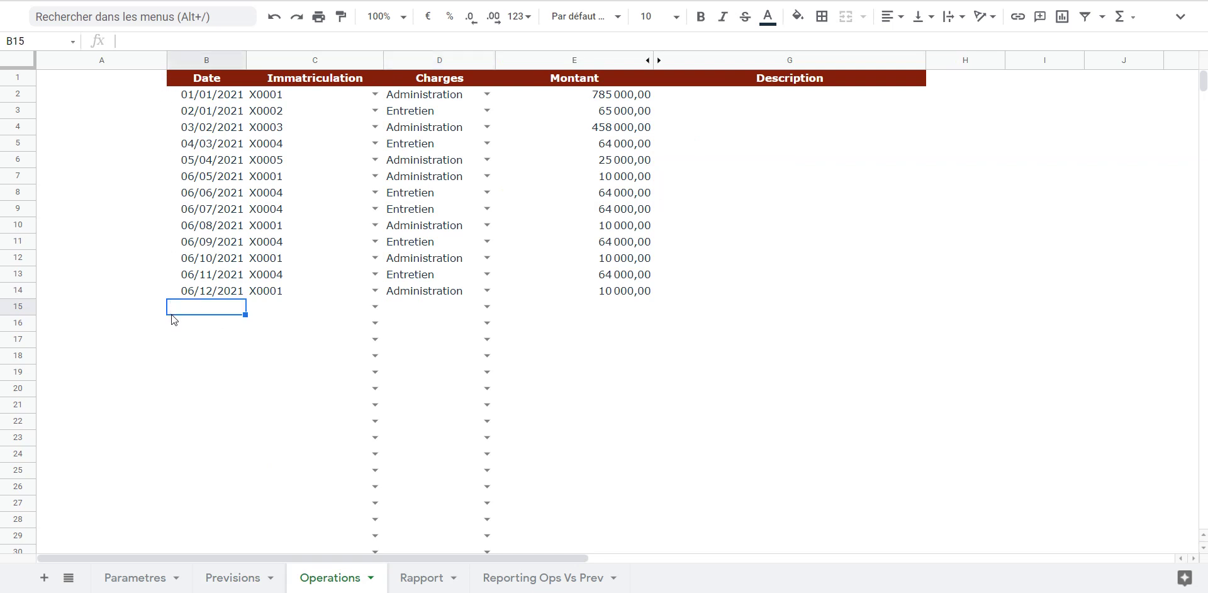
key("Up")
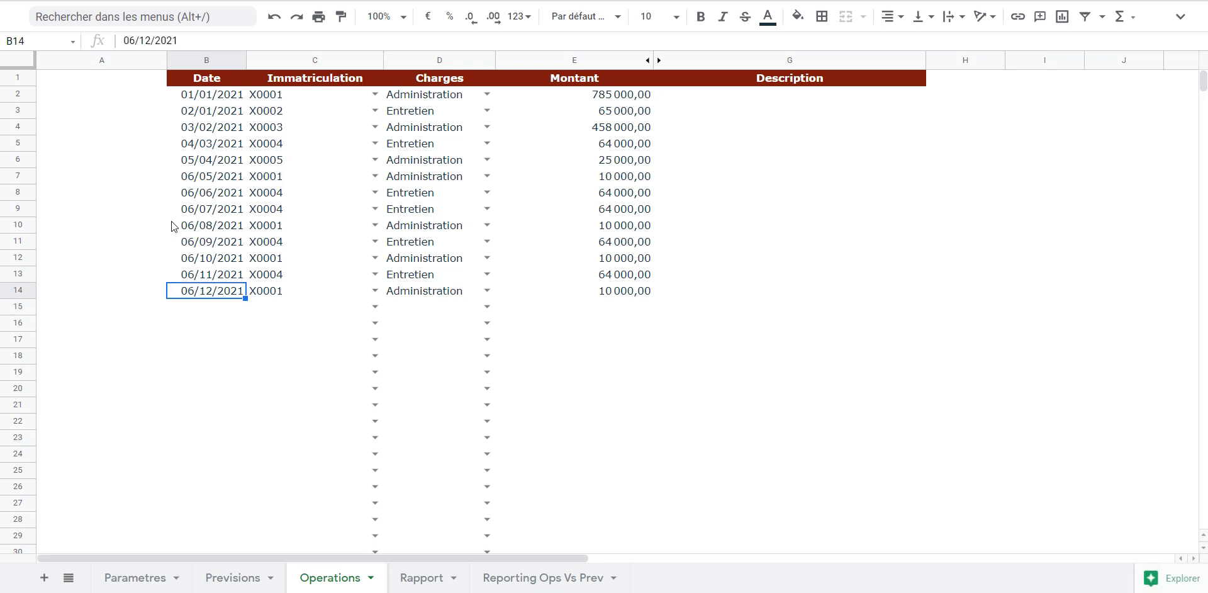
key("Right")
key("Right")
key("Right")
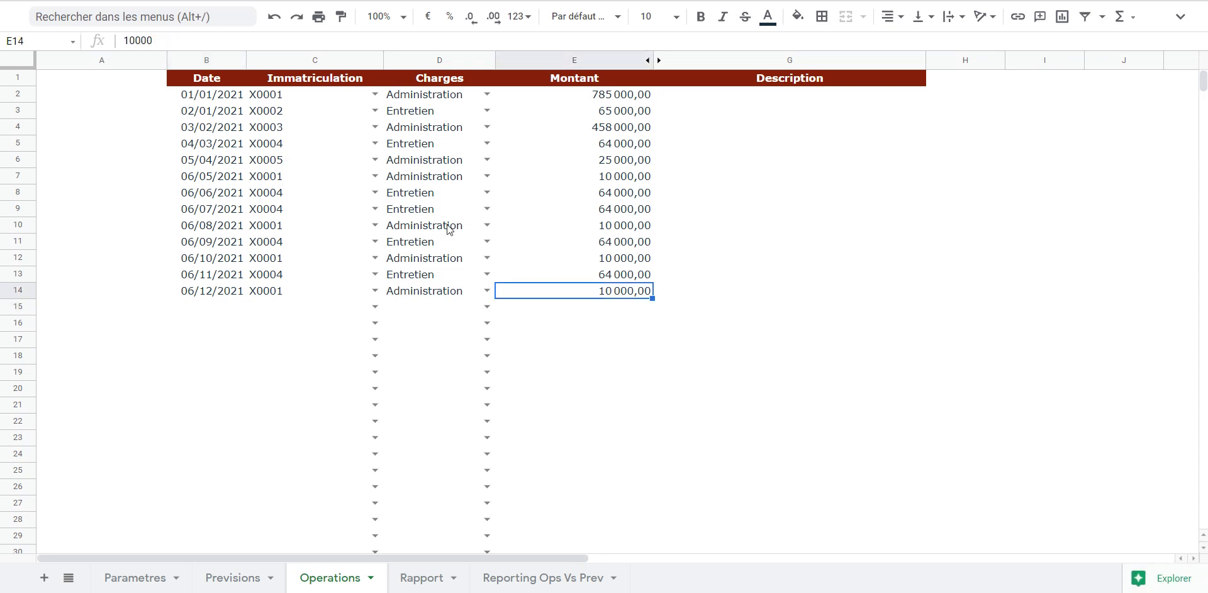
key("shift+Left")
key("shift+Left")
key("shift+Left")
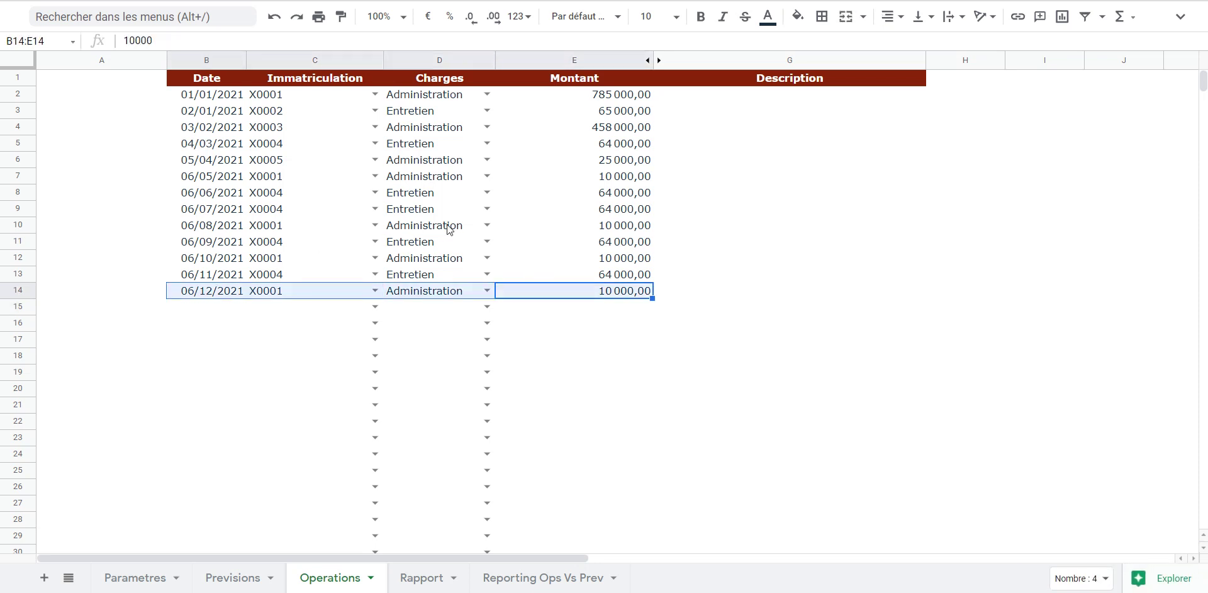
key("Up")
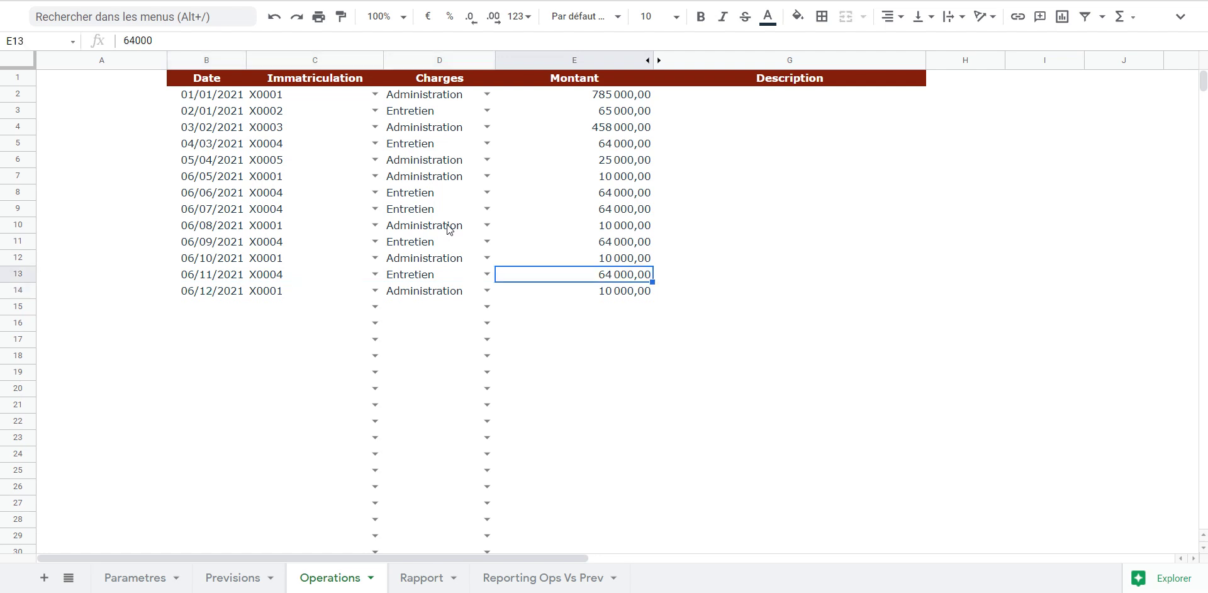
Clear the last two recorded operations in rows 13 and 14 of the Operations sheet, from Date to Montant.
key("shift+Left")
key("shift+Left")
key("shift+Left")
key("shift+Down")
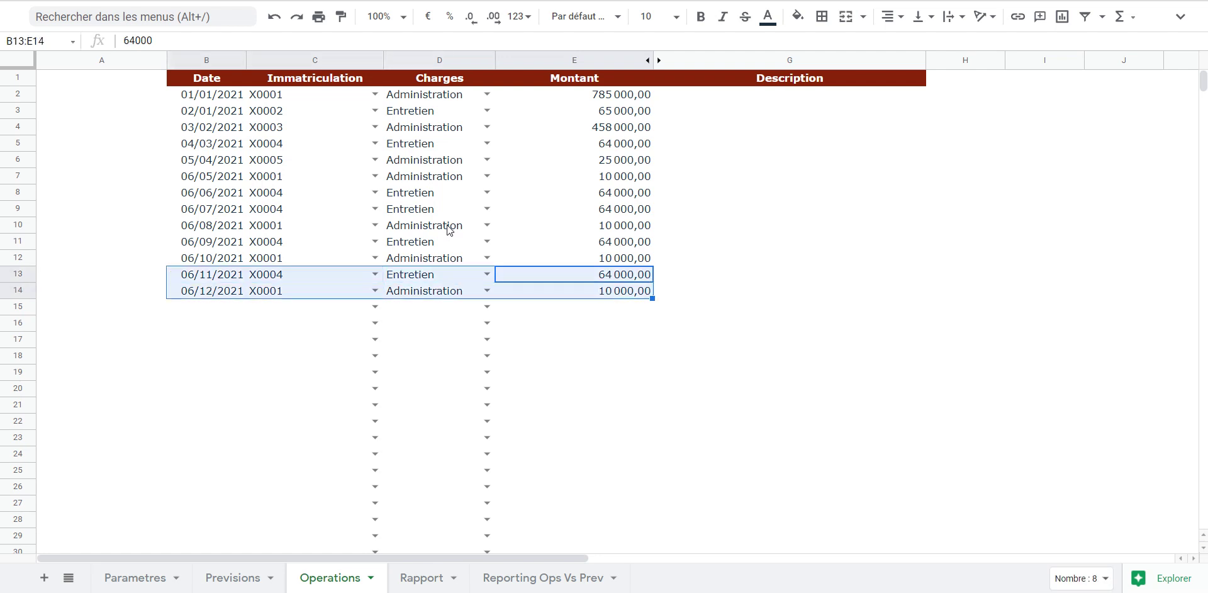
key("Delete")
Enter 10/10/2021 as the date of a new operation in cell B13.
key("Left")
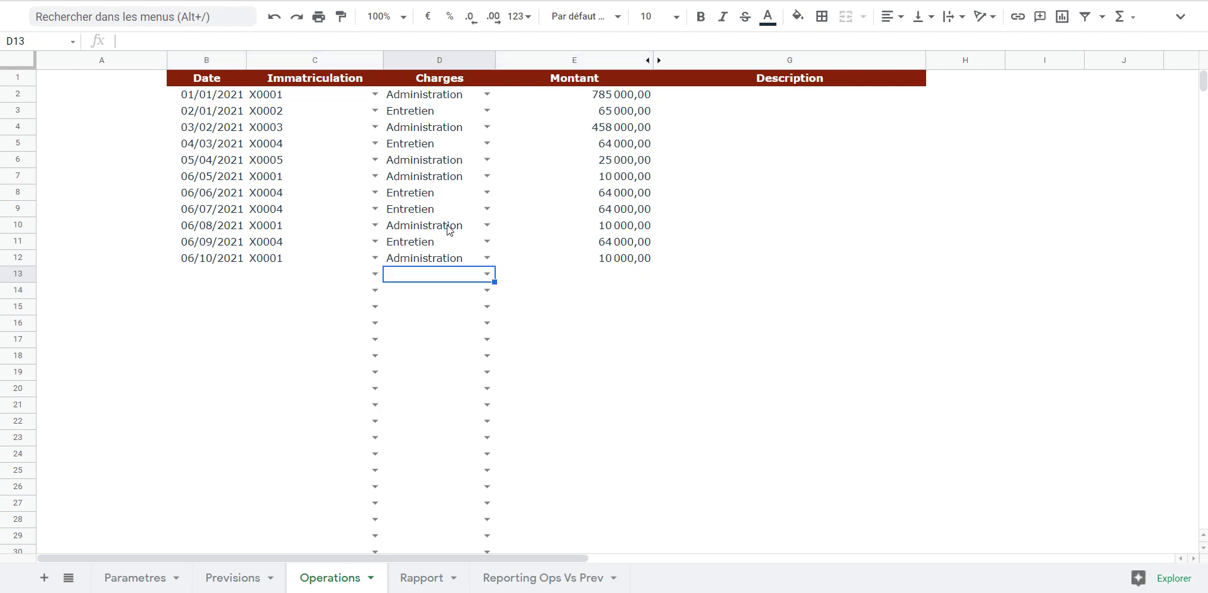
key("Left")
key("Left")
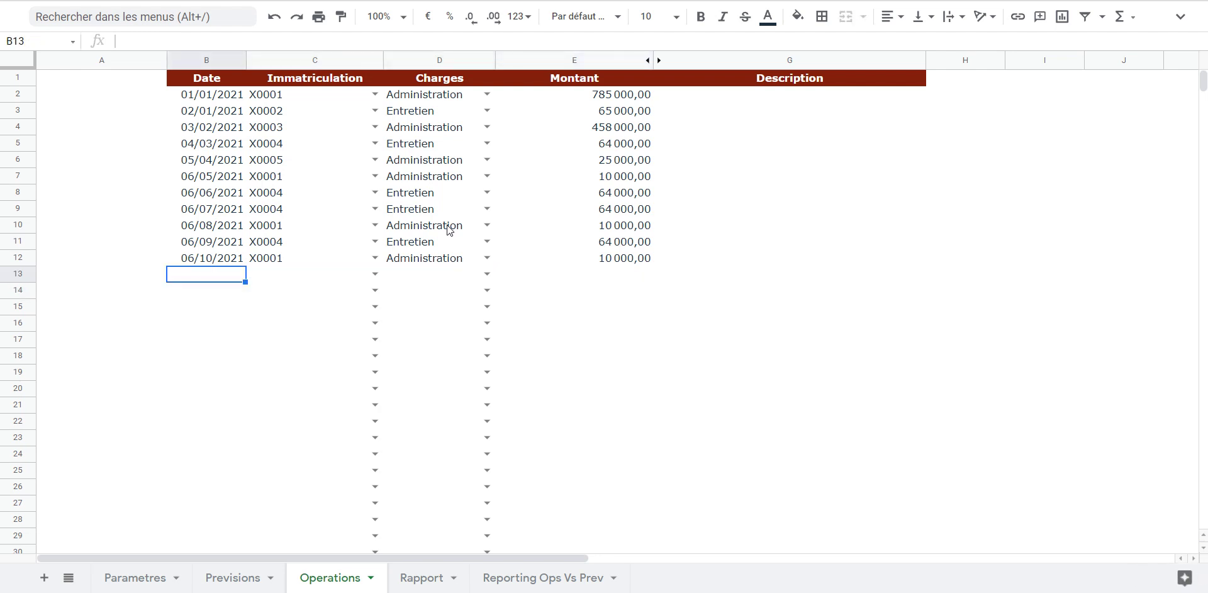
type("01/")
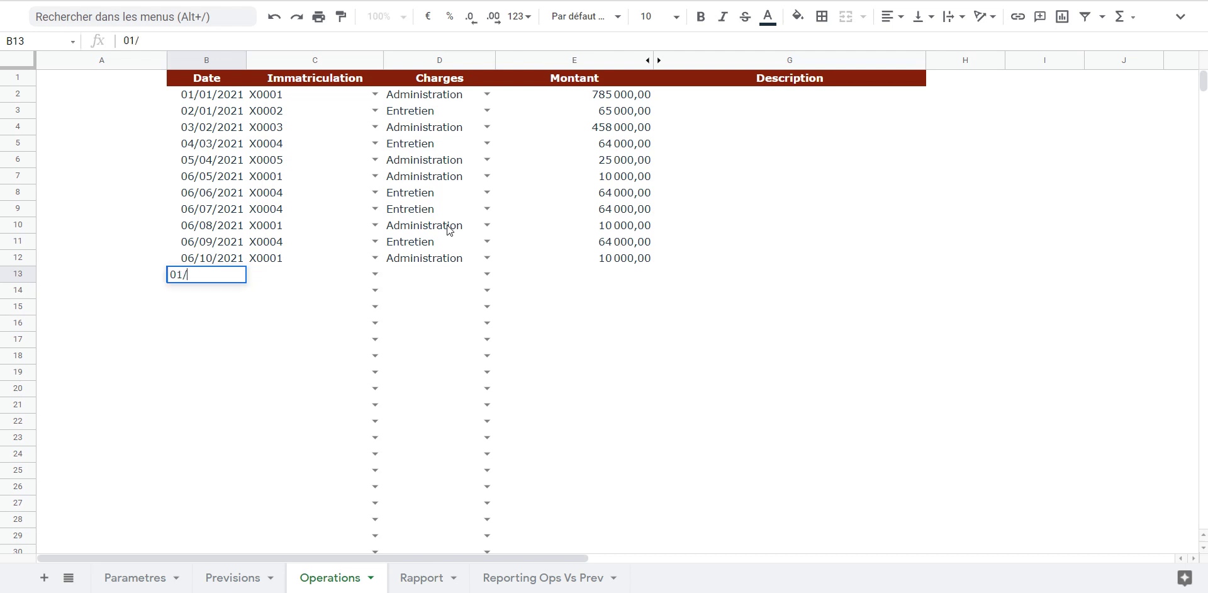
type("10")
key("BackSpace")
key("BackSpace")
key("BackSpace")
key("BackSpace")
type("10/10/2021")
key("Tab")
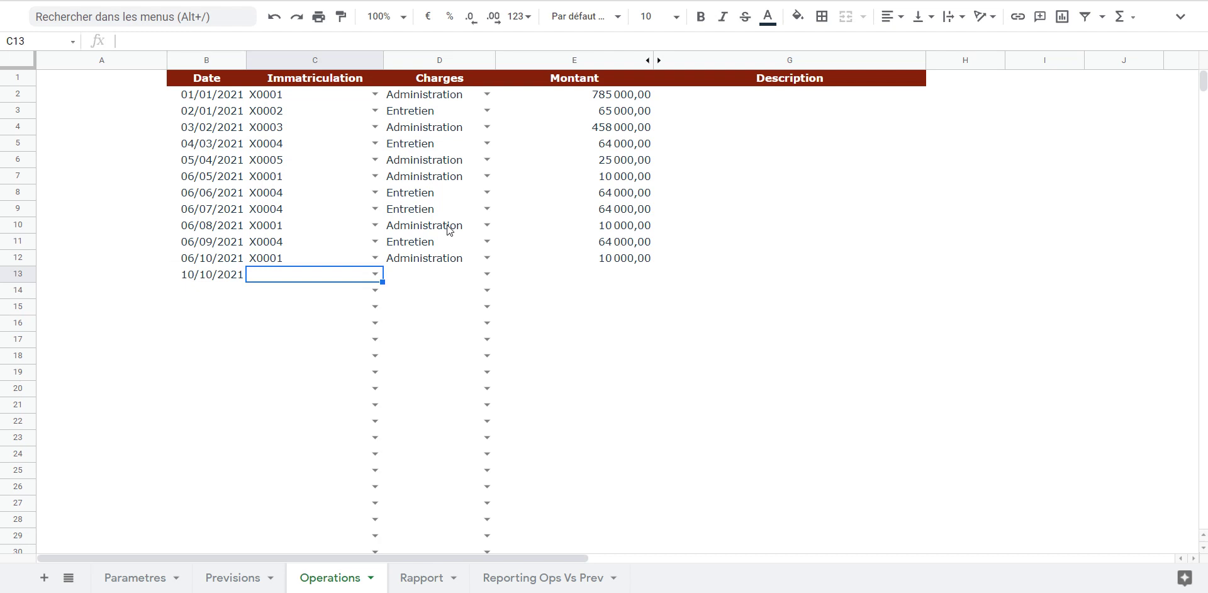
Choose X0002 as the vehicle registration for the operation in row 13.
key("Return")
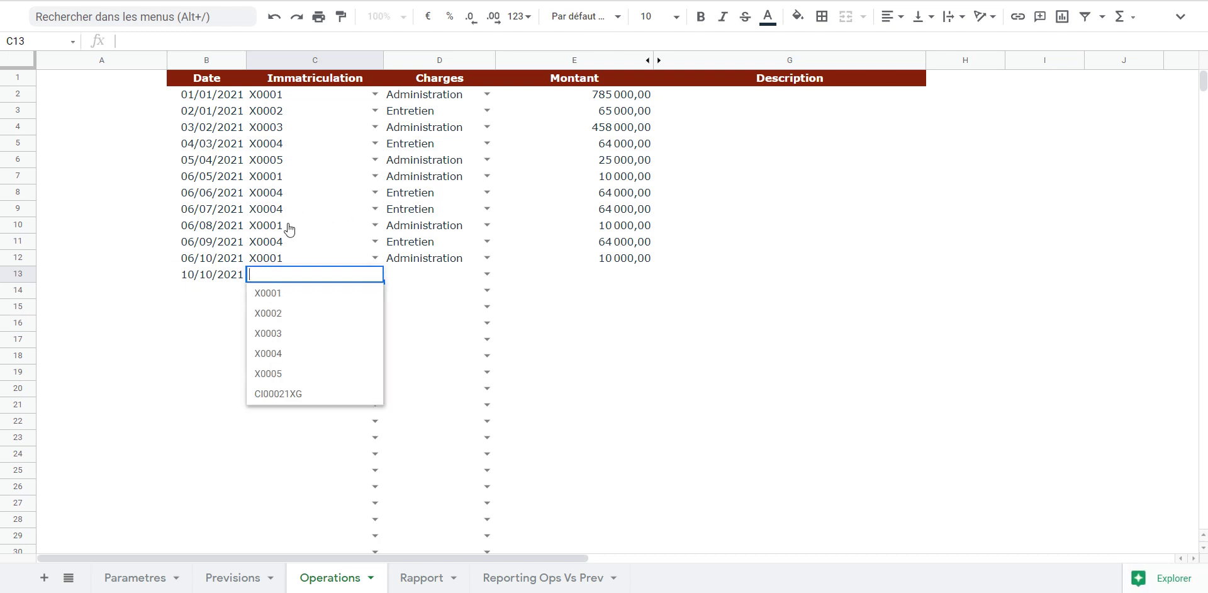
key("Down")
key("Down")
key("Return")
key("Tab")
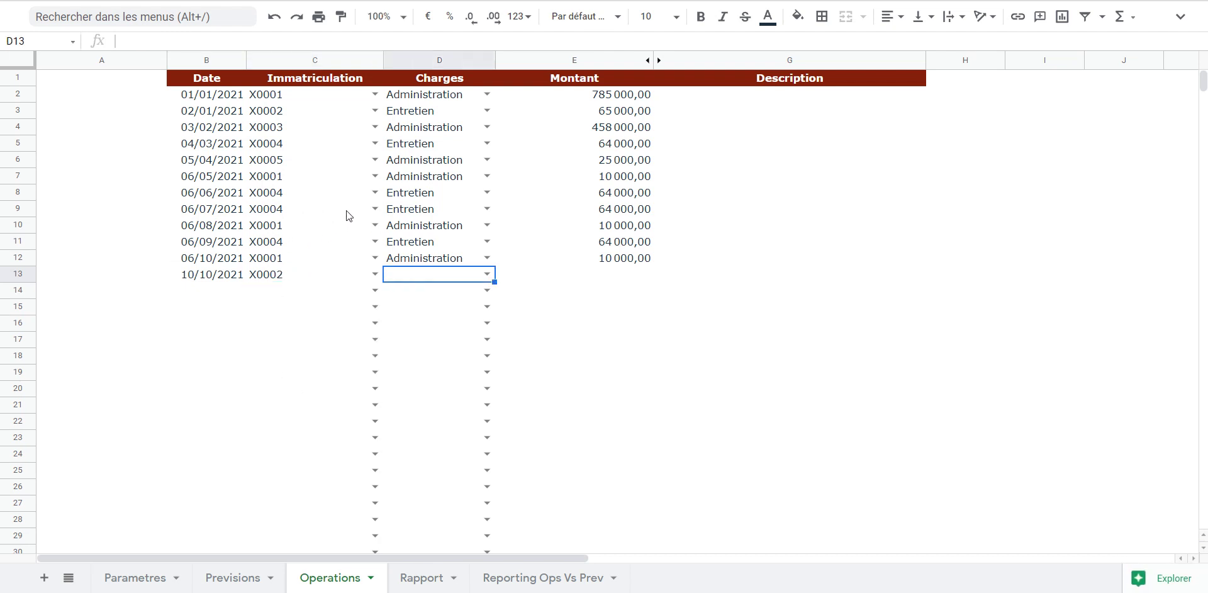
Set the row 13 operation's charge to Reparation and its amount to 250000.
key("Return")
key("Down")
key("Down")
key("Down")
key("Return")
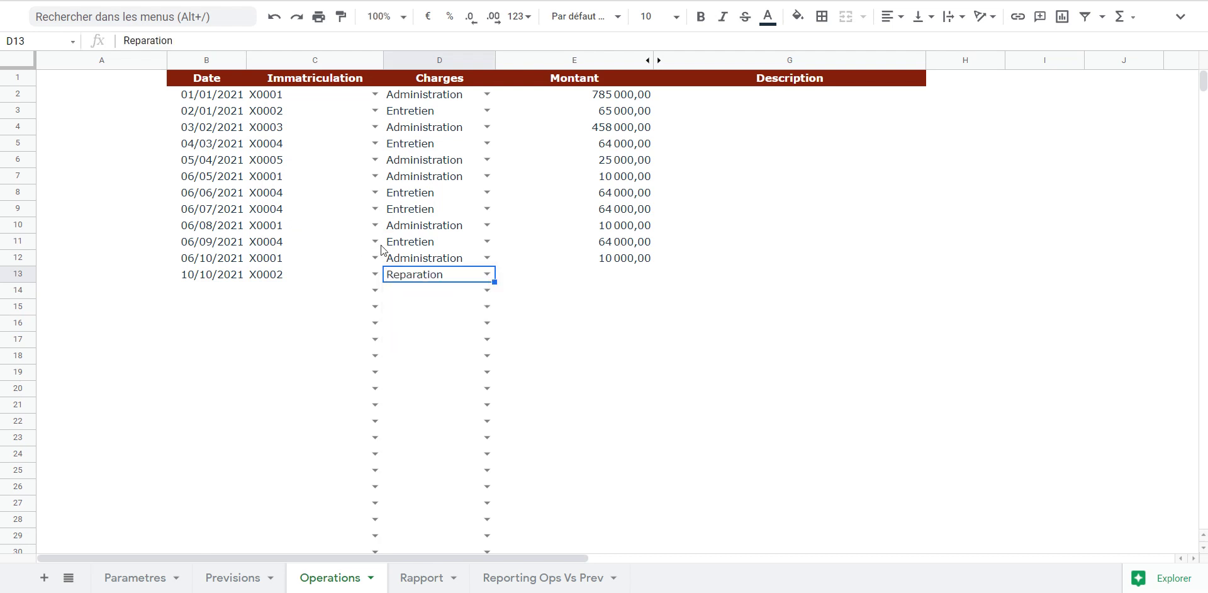
key("Tab")
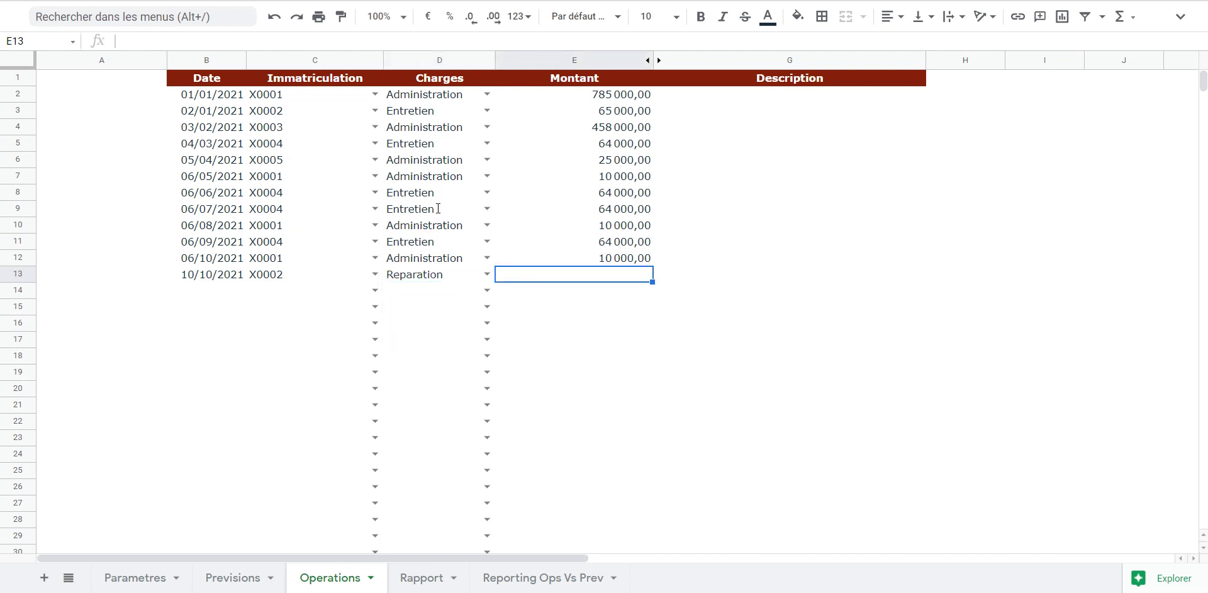
type("250000")
key("Return")
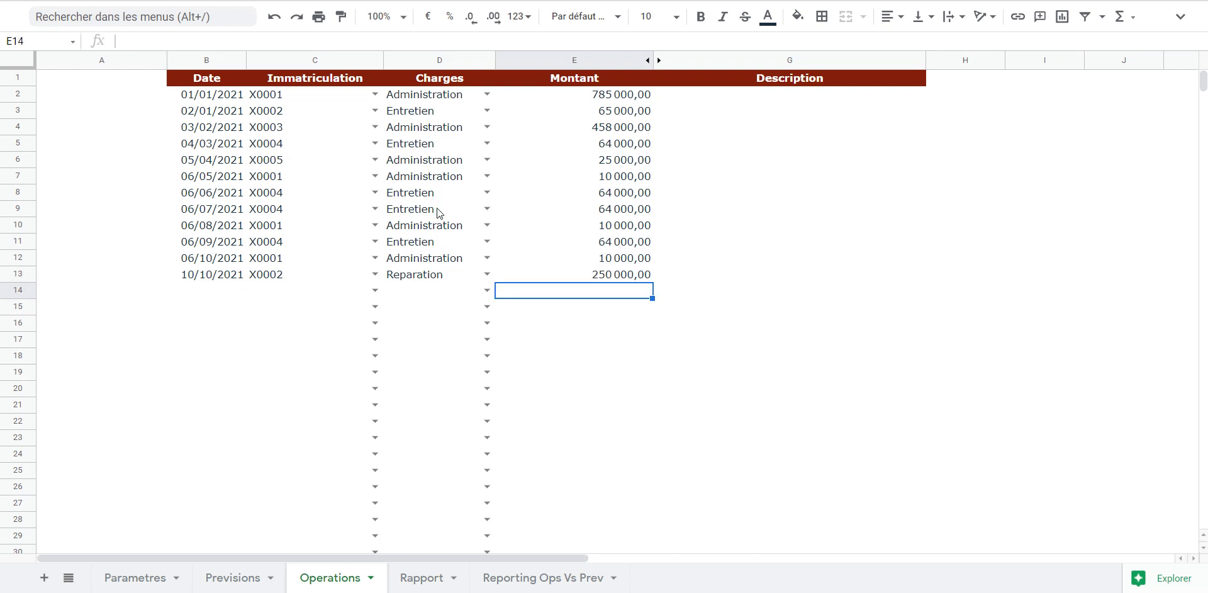
Start another operation in row 14 dated 10/10/2021 for the vehicle CI00021XG.
key("Left")
key("Left")
key("Left")
type("10")
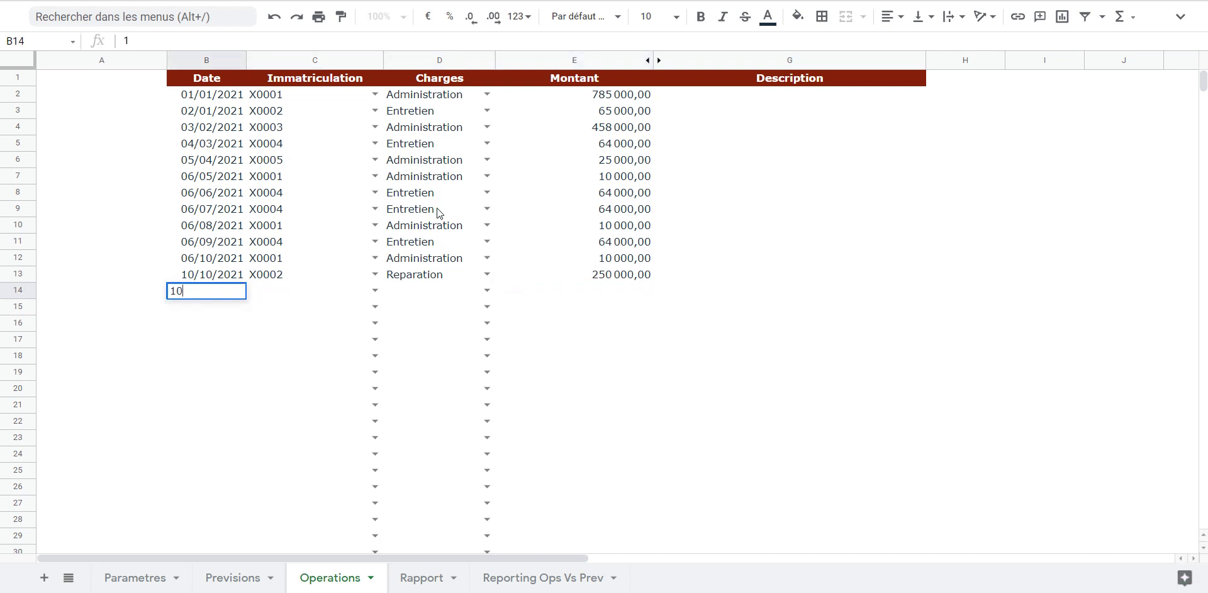
type("/10/2021")
key("Tab")
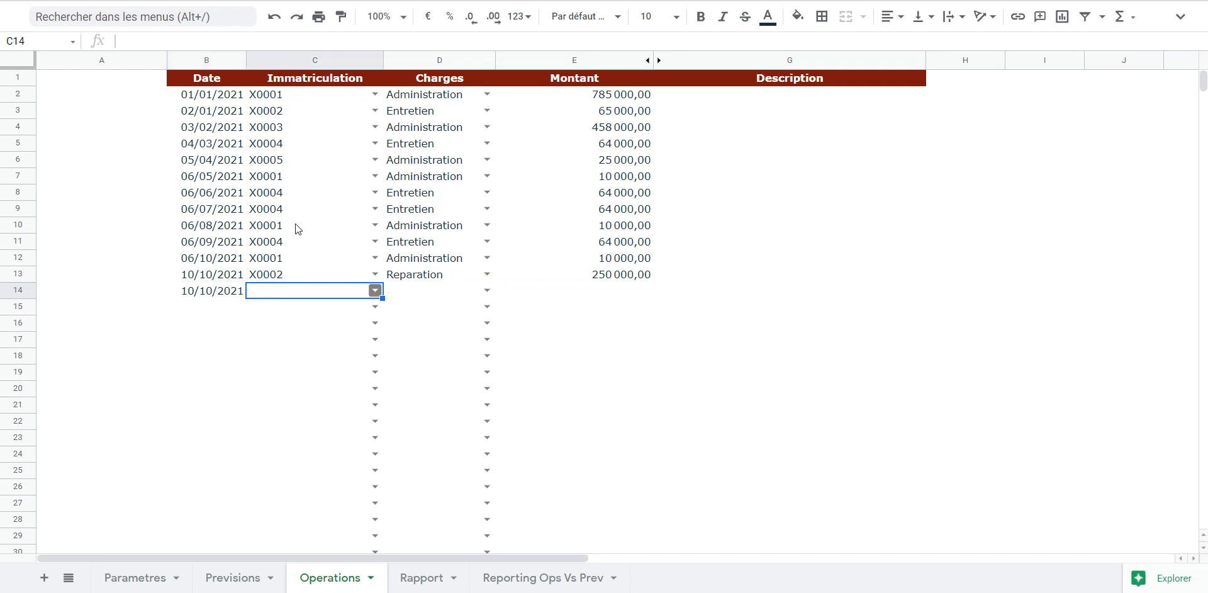
left_click(375, 290)
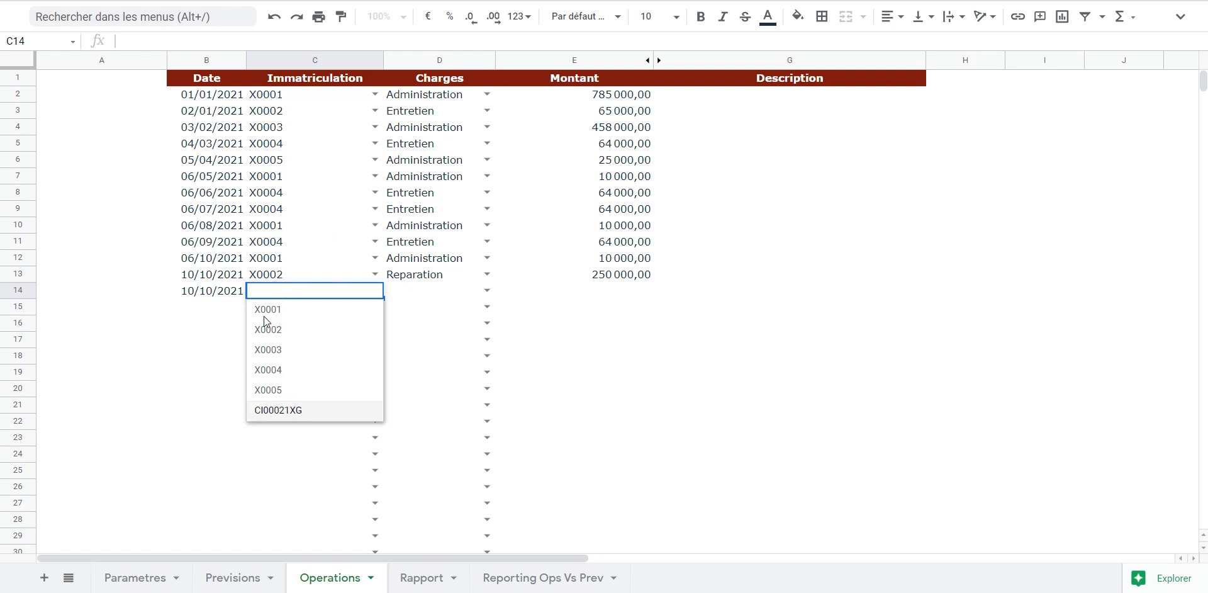
left_click(277, 409)
key("Tab")
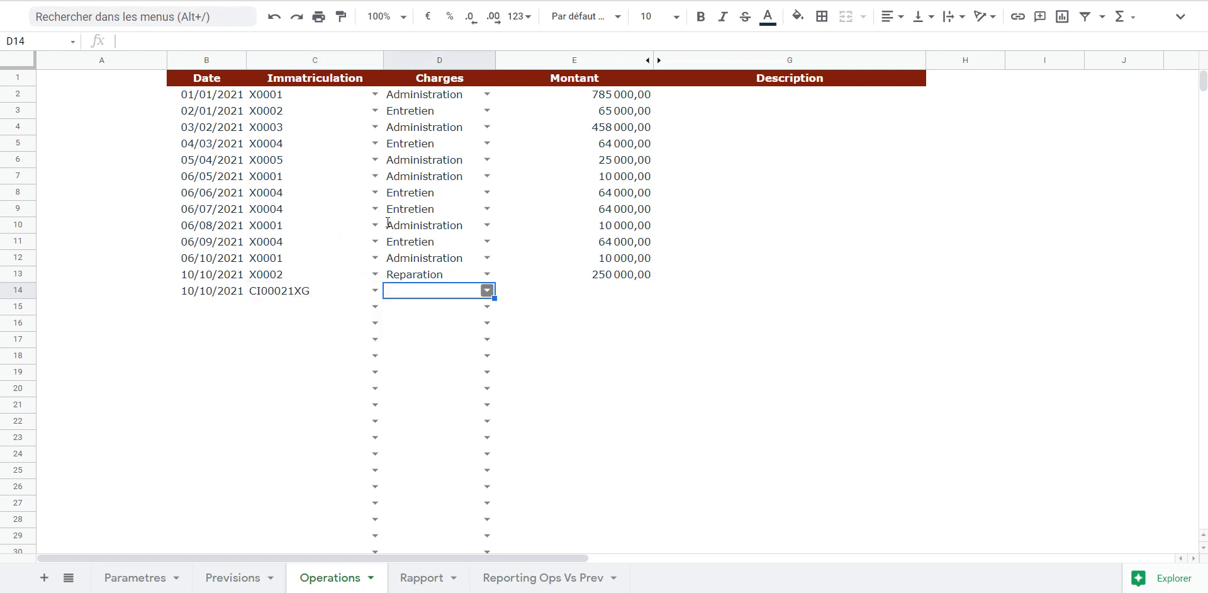
Set the row 14 operation's charge to Entretien and its amount to 65000.
left_click(487, 290)
key("Return")
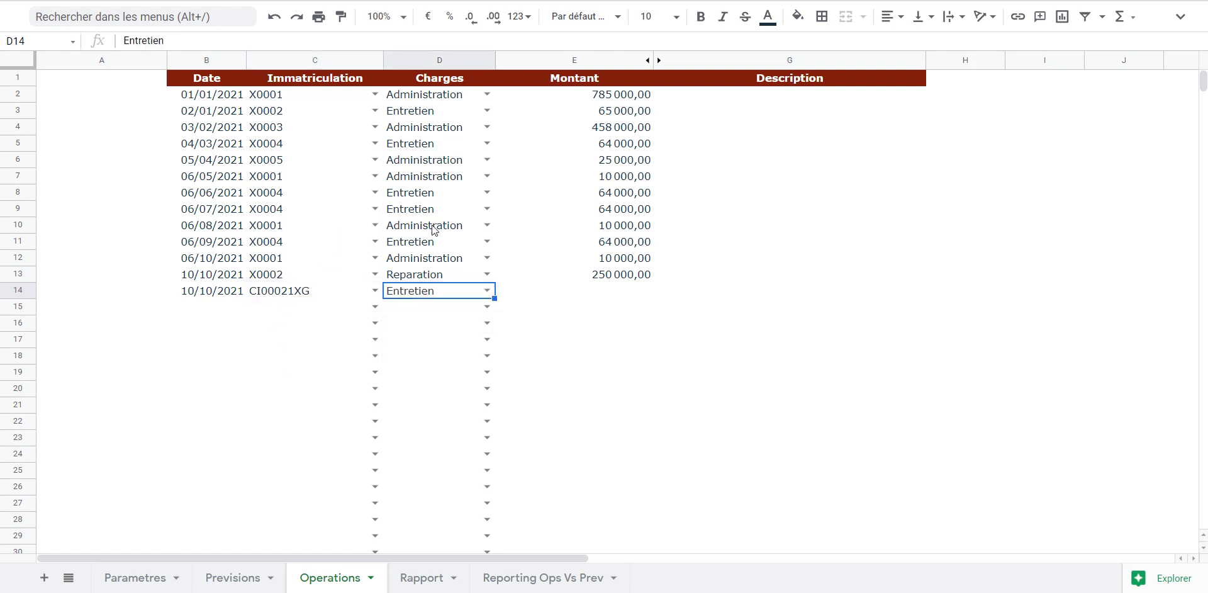
key("Tab")
key("Return")
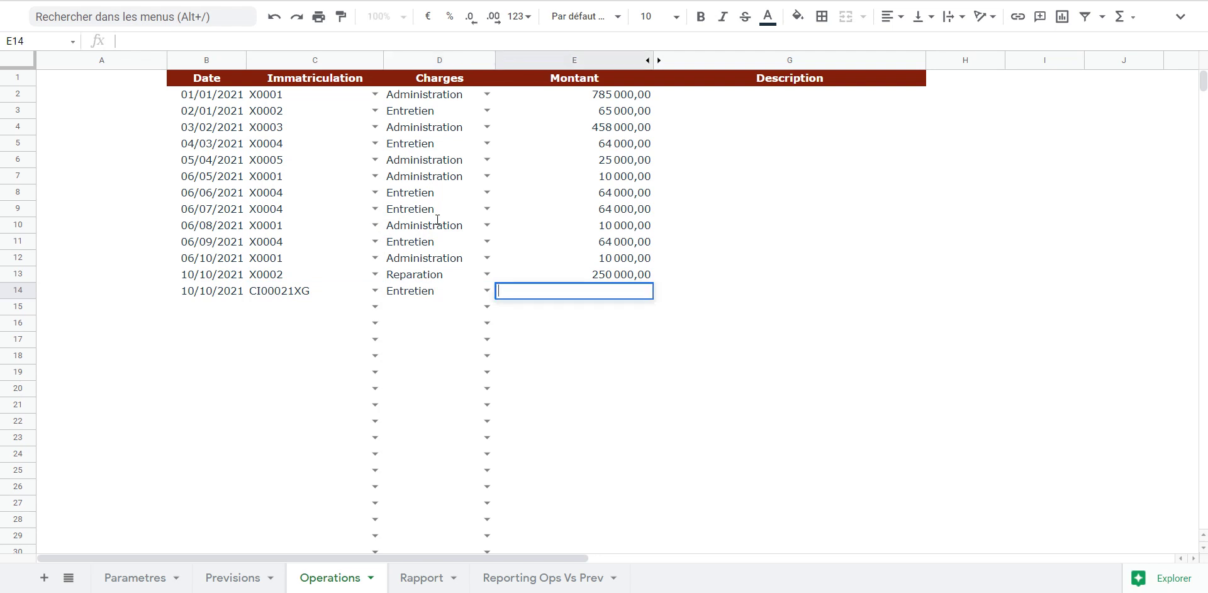
type("65000")
key("Tab")
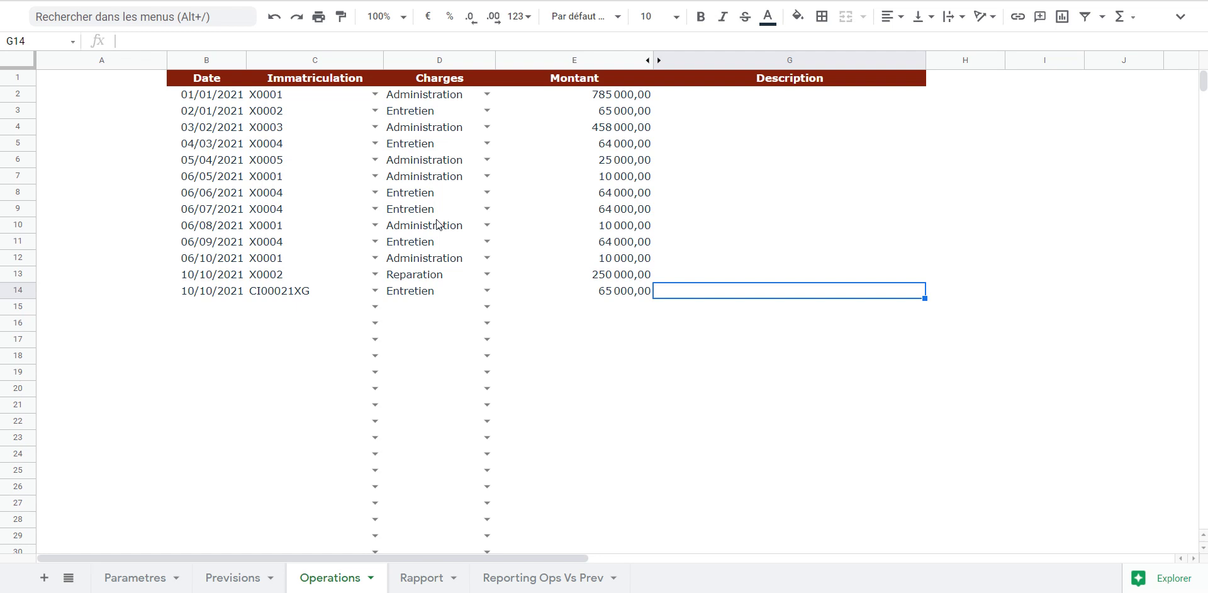
Enter "Changement des filtres" as the description of the row 14 operation.
type("Changement des fi")
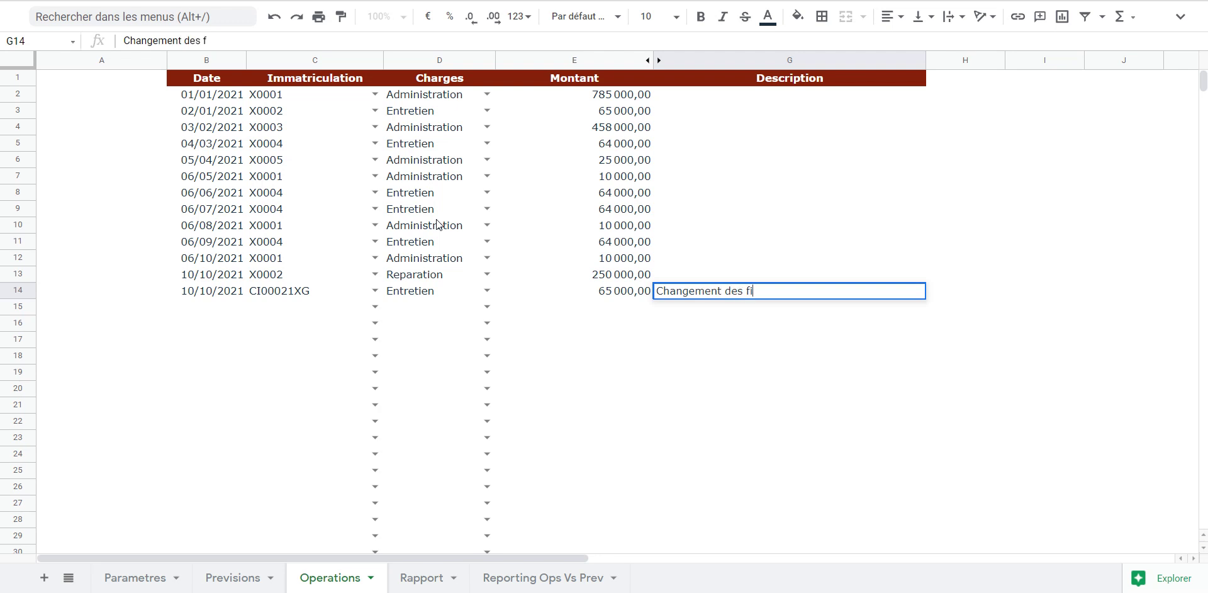
type("ltres")
key("Return")
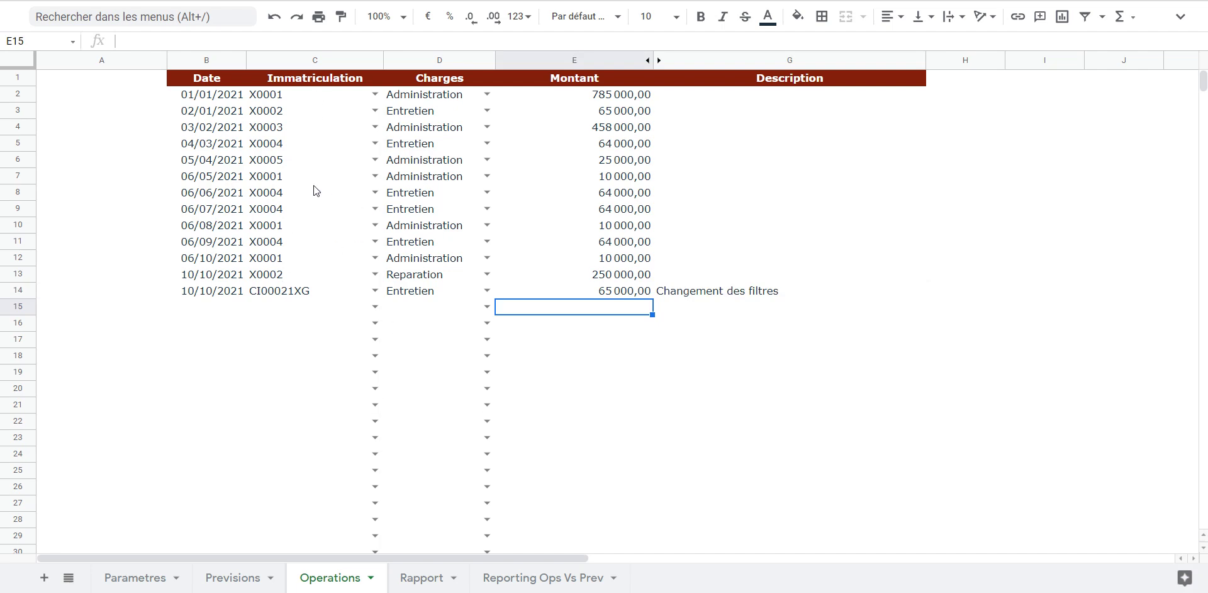
Compare the planned tasks on the Rapport sheet with the forecast entries and statuses on the Previsions sheet.
key("alt+Down")
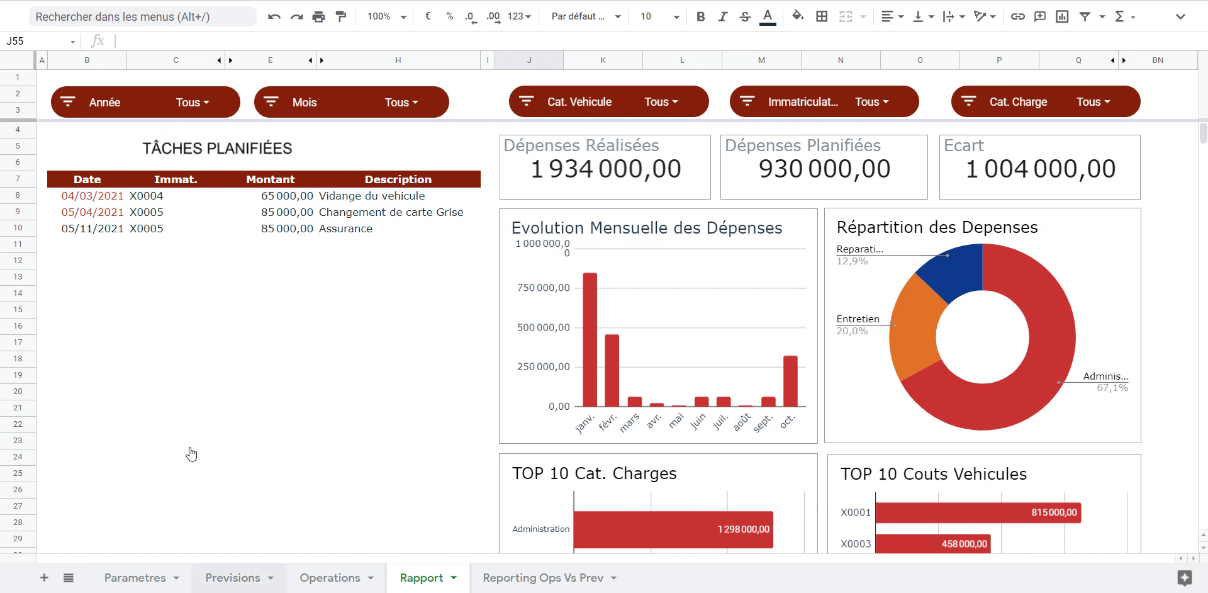
key("ctrl+shift+Page_Up")
key("ctrl+shift+Page_Up")
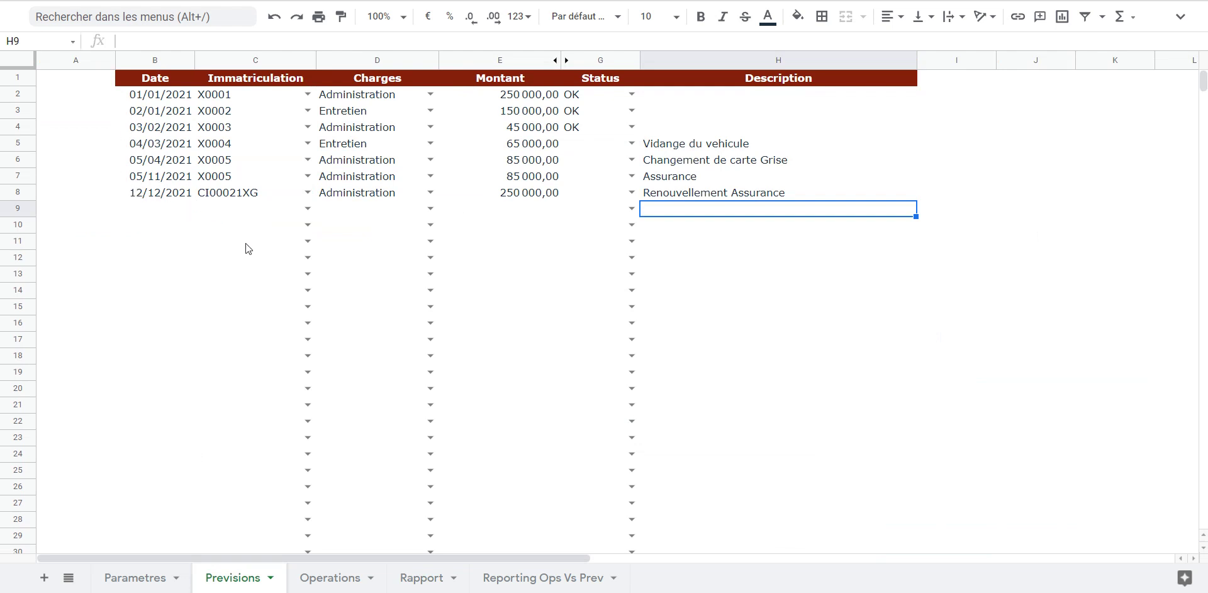
left_click(421, 578)
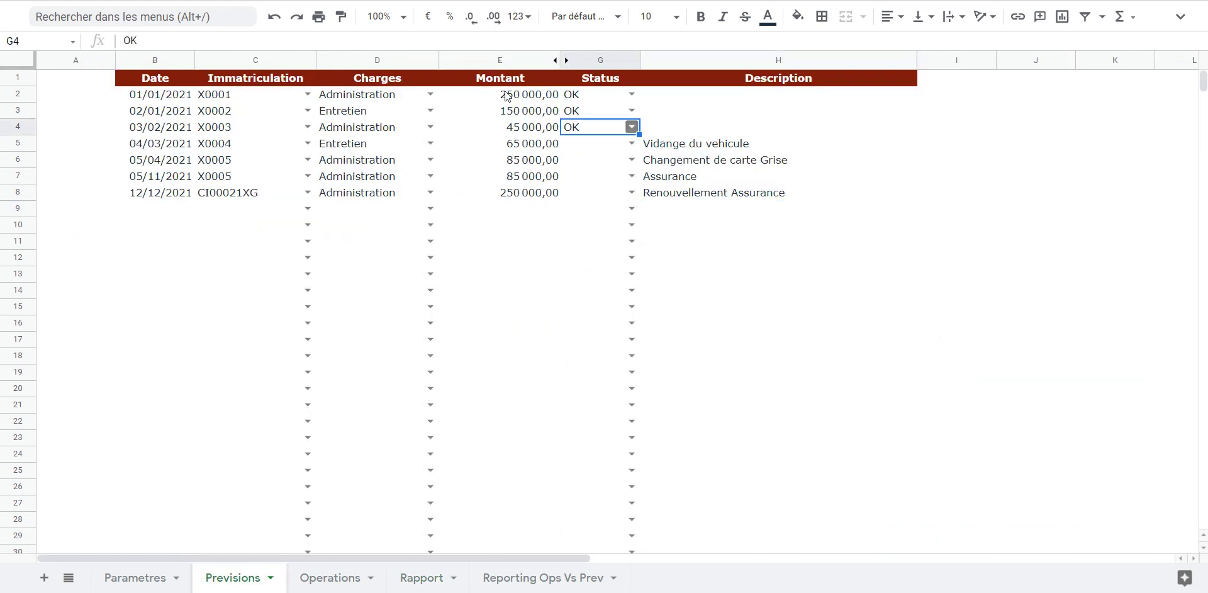
Clear the OK status of the 03/02/2021 forecast in cell G4 of the Previsions sheet.
key("Return")
key("Escape")
key("Delete")
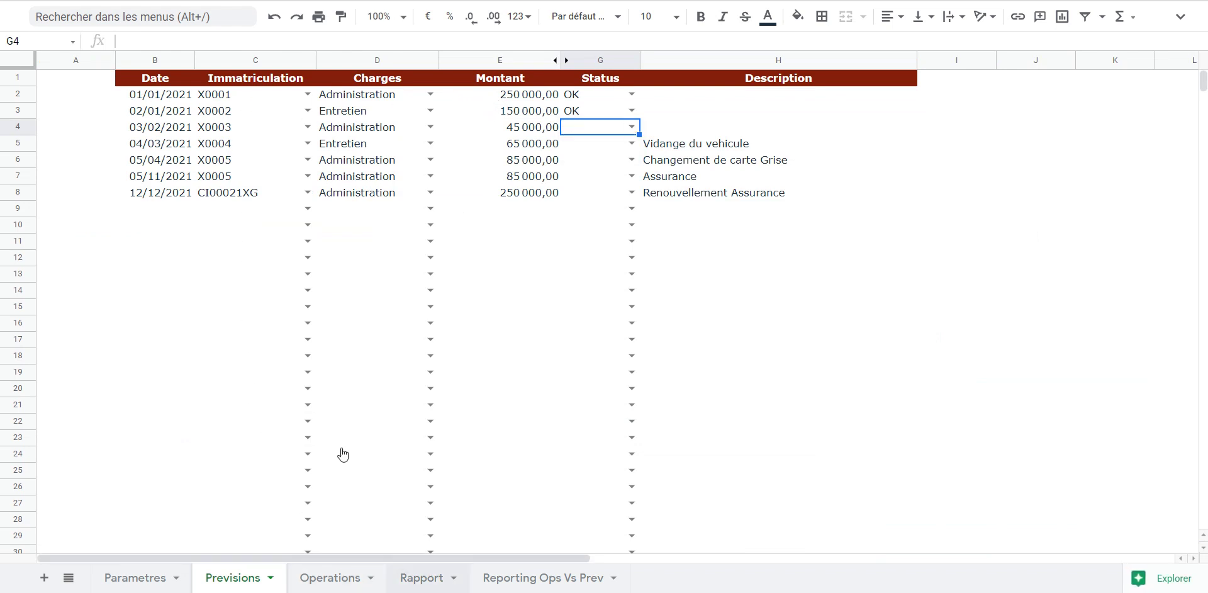
Switch to the Rapport sheet and examine its planned tasks list and expense charts.
left_click(423, 577)
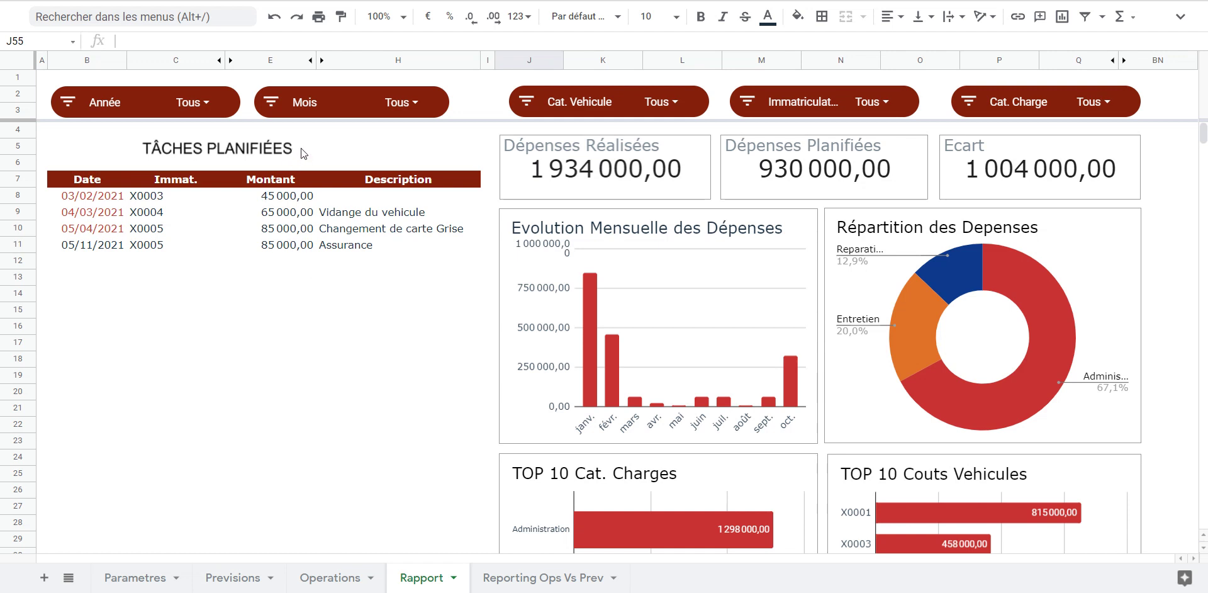
key("Down")
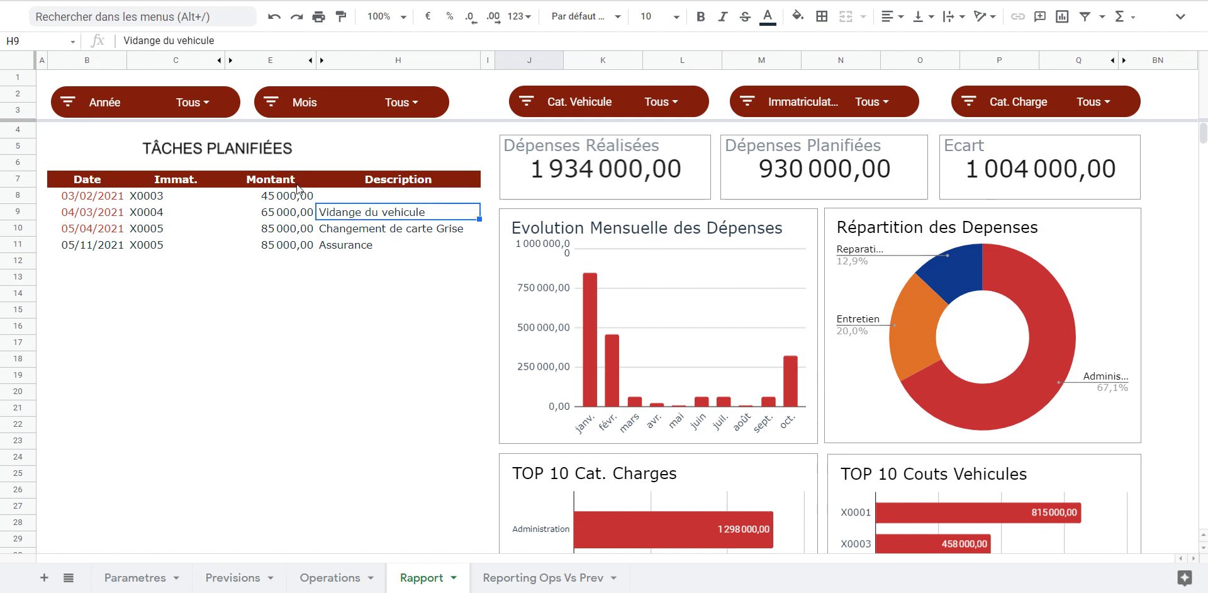
key("Down")
key("Down")
key("Down")
key("Down")
key("Down")
key("Down")
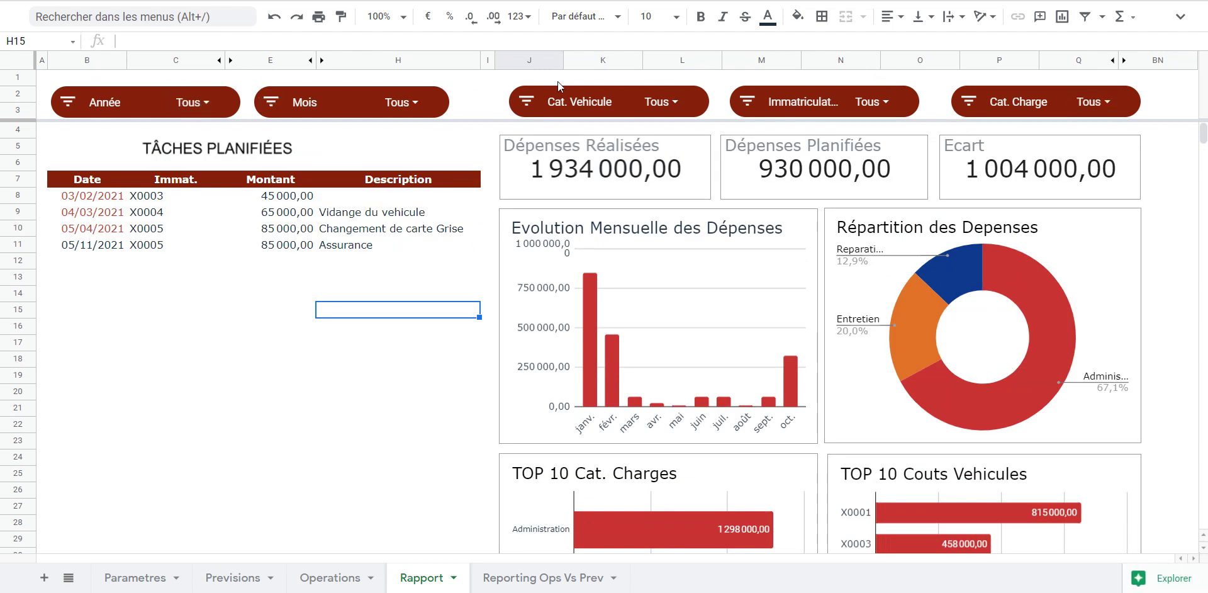
scroll(781, 200, "down", 6)
scroll(781, 203, "up", 6)
Filter the report by vehicle category with the Cat. Vehicule slicer, keeping only Camion and VTC, and close the slicer settings.
double_click(543, 90)
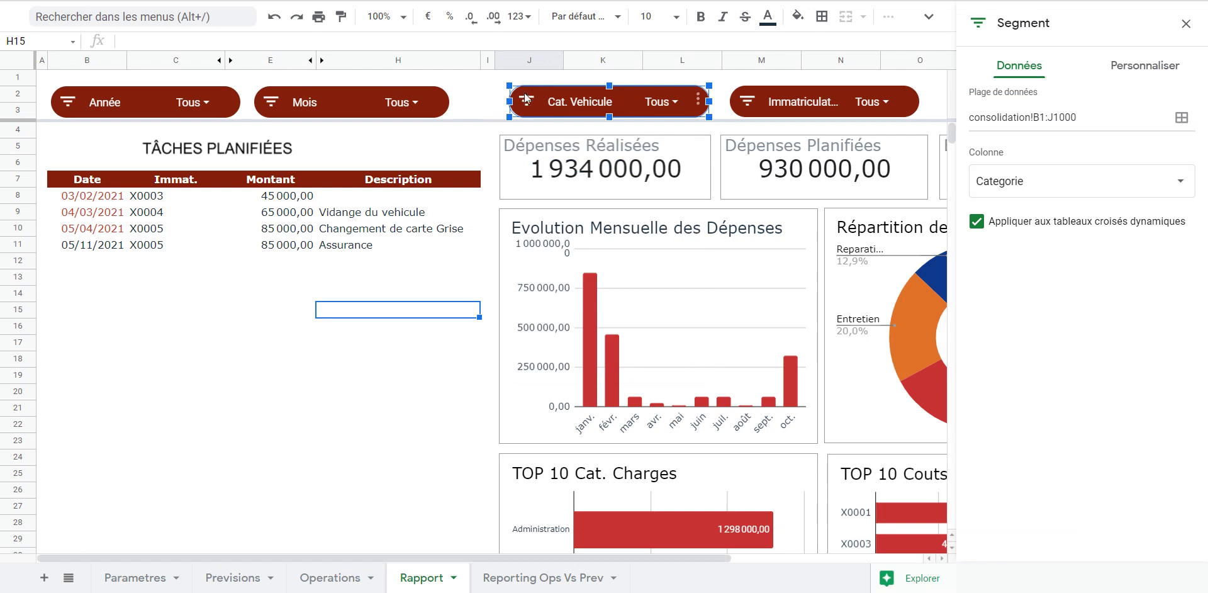
left_click(1186, 23)
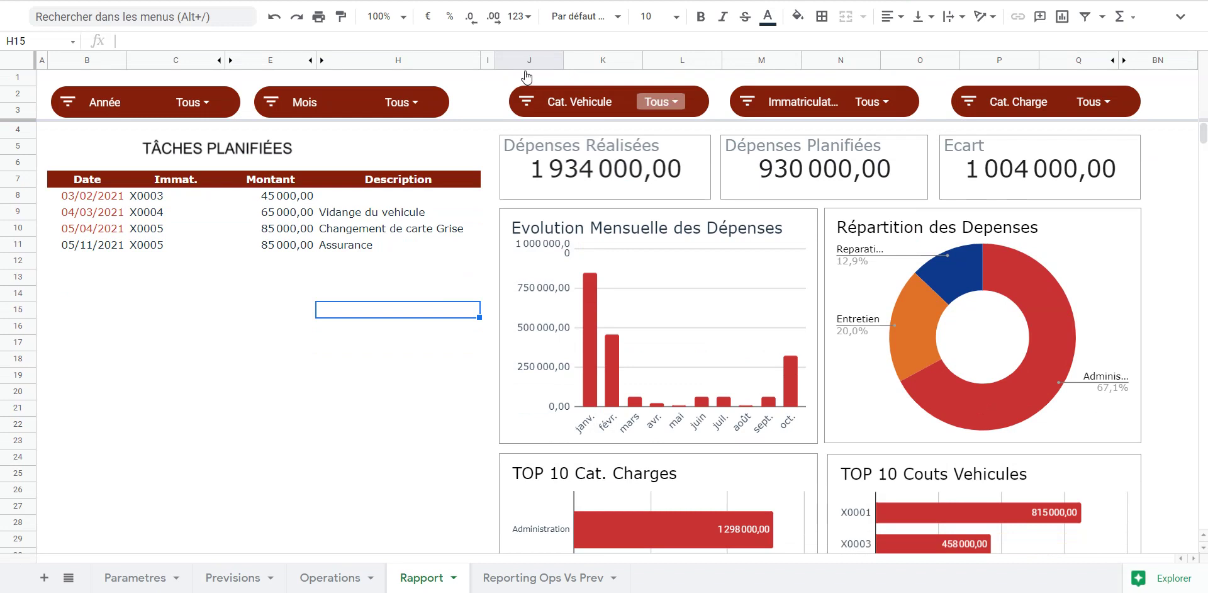
double_click(526, 89)
left_click(526, 88)
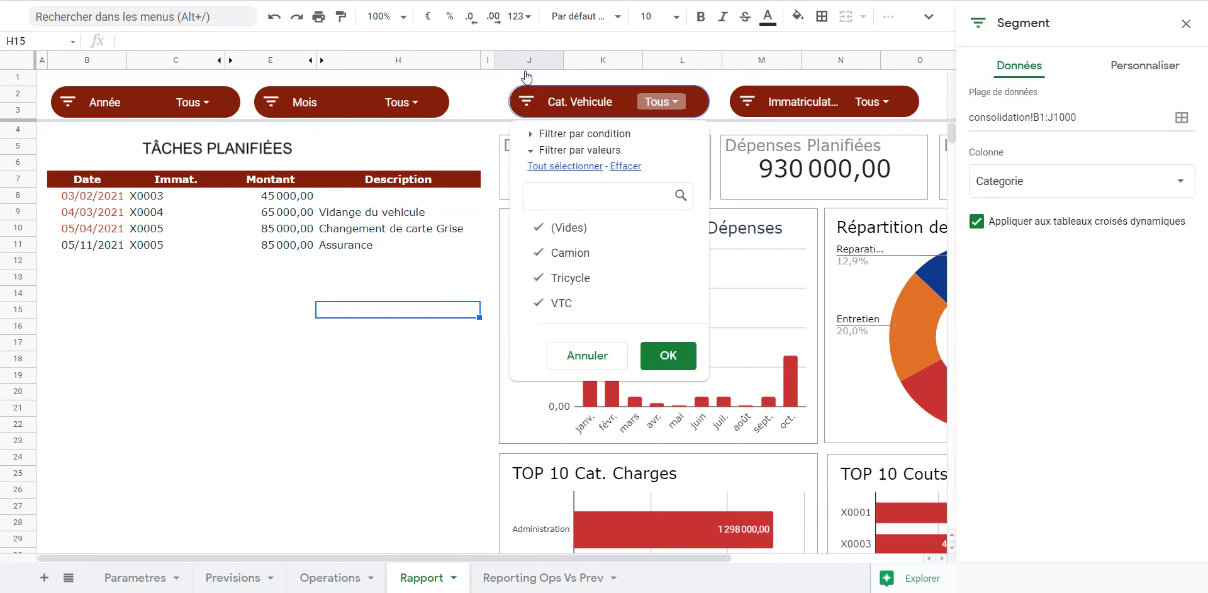
key("Down")
key("space")
key("Down")
key("Down")
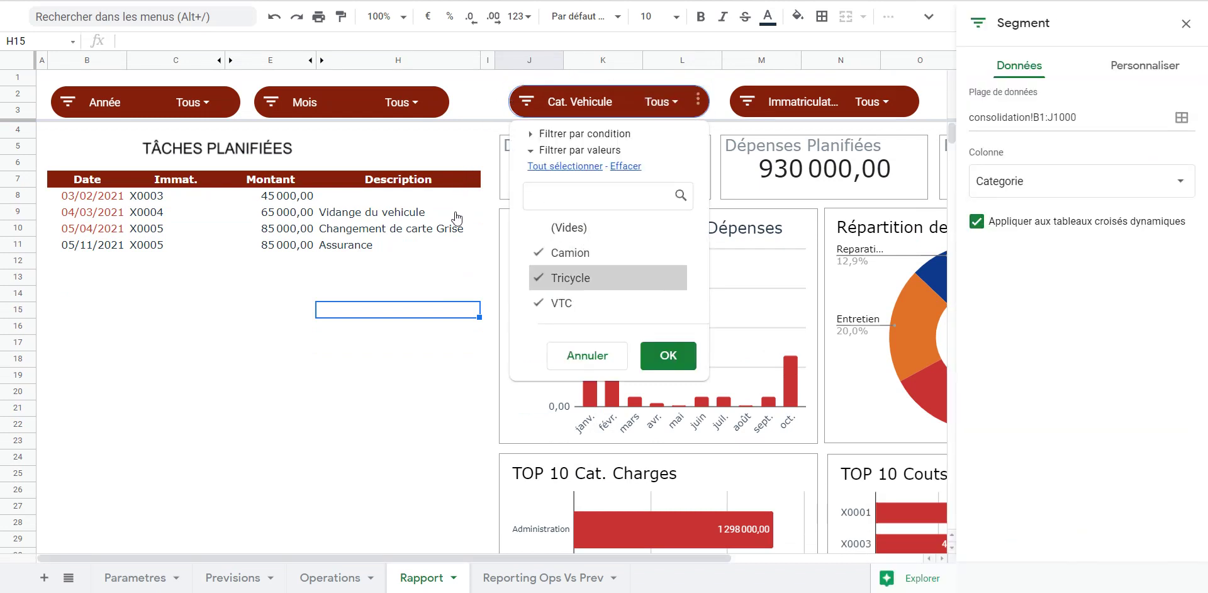
key("Down")
key("Up")
key("space")
key("Down")
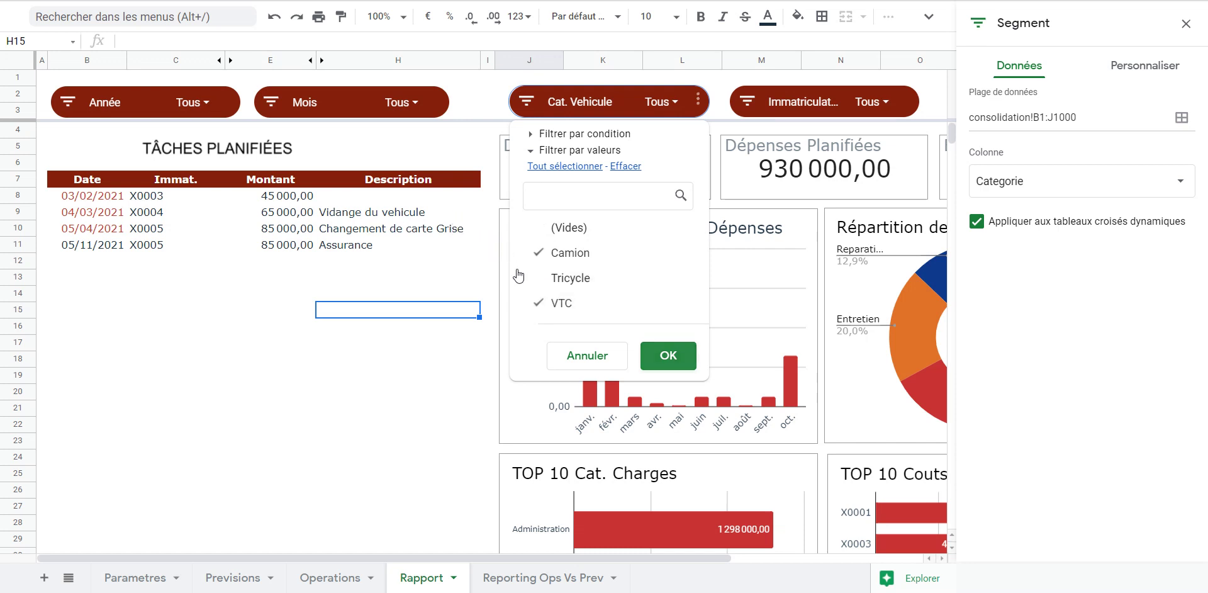
key("Return")
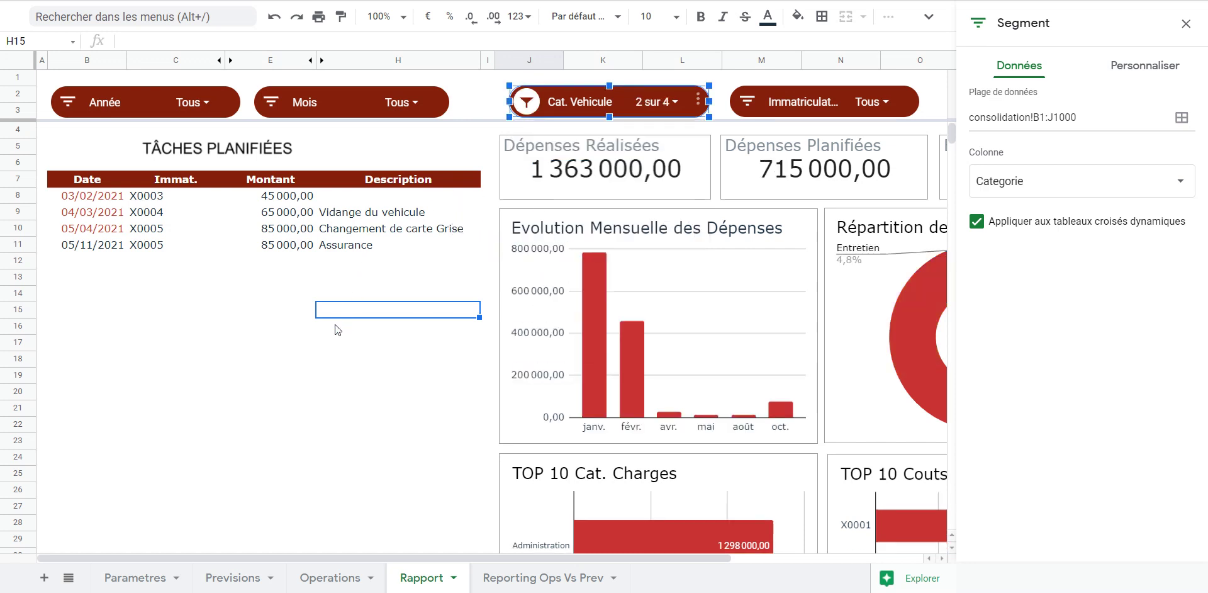
left_click(335, 323)
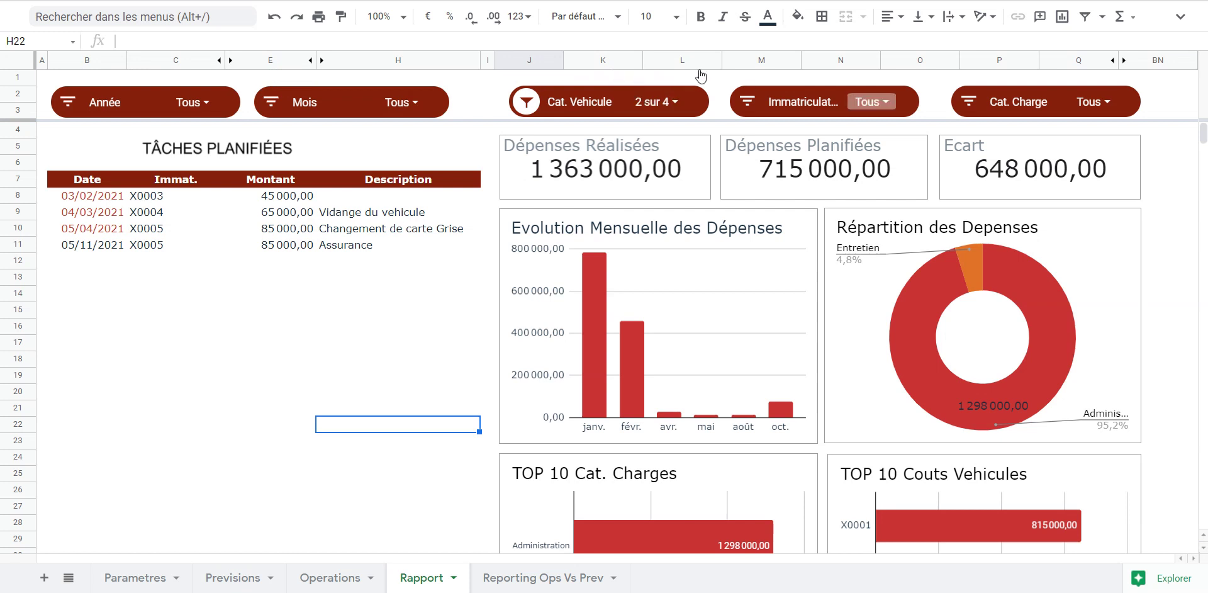
Examine the values offered by the Immatriculation and Cat. Charge slicers of the report without changing them.
left_click(871, 101)
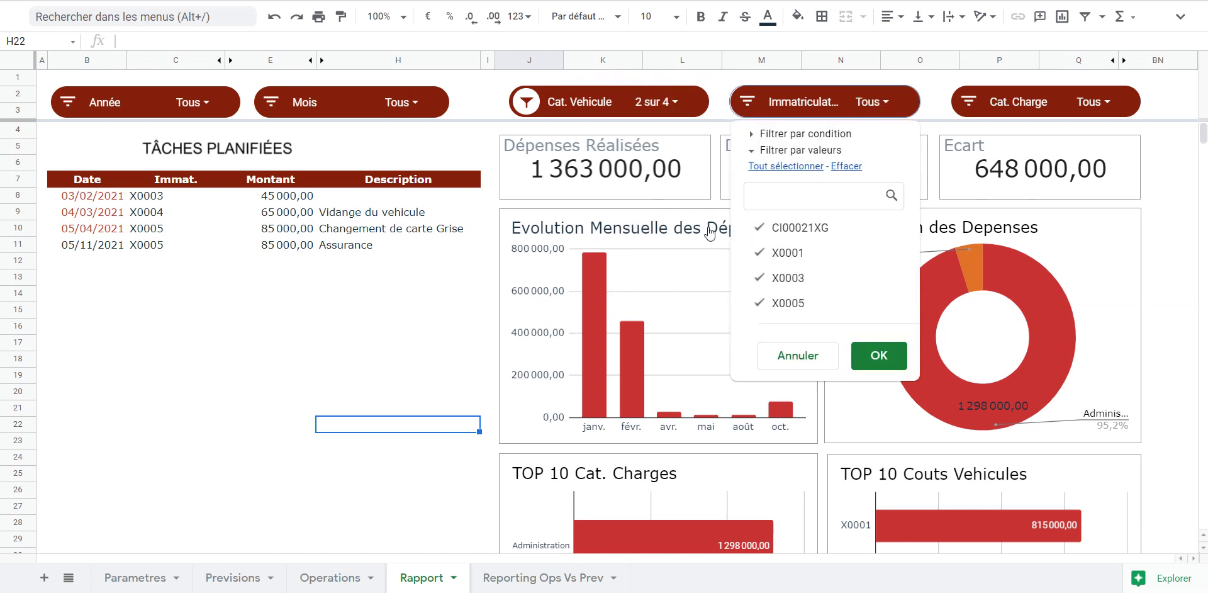
left_click(1093, 102)
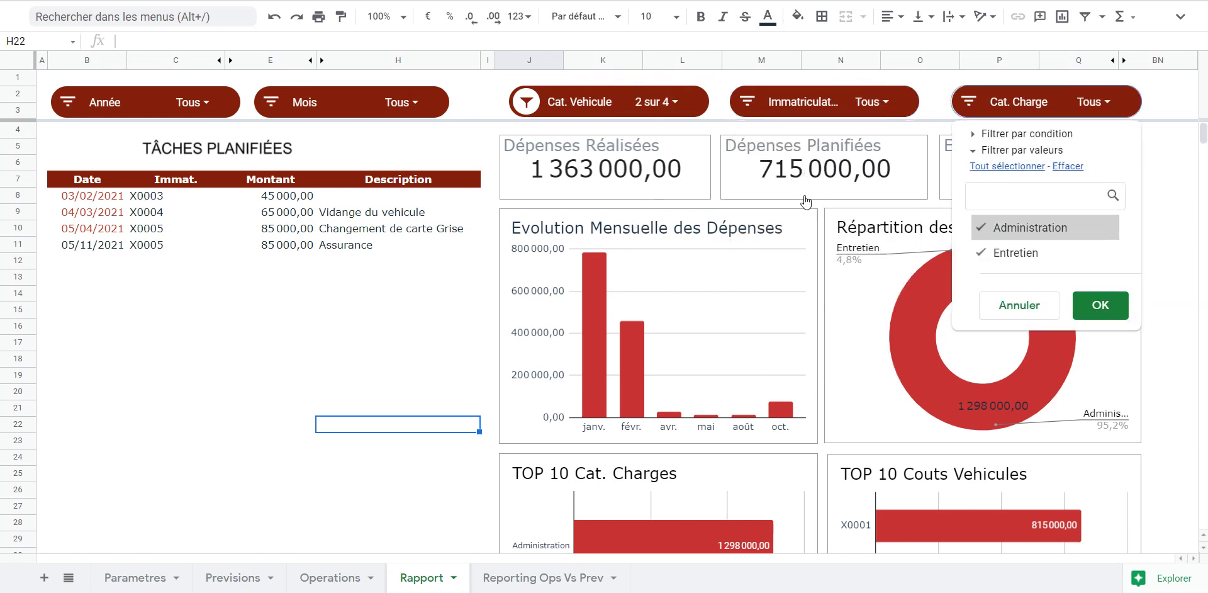
left_click(378, 374)
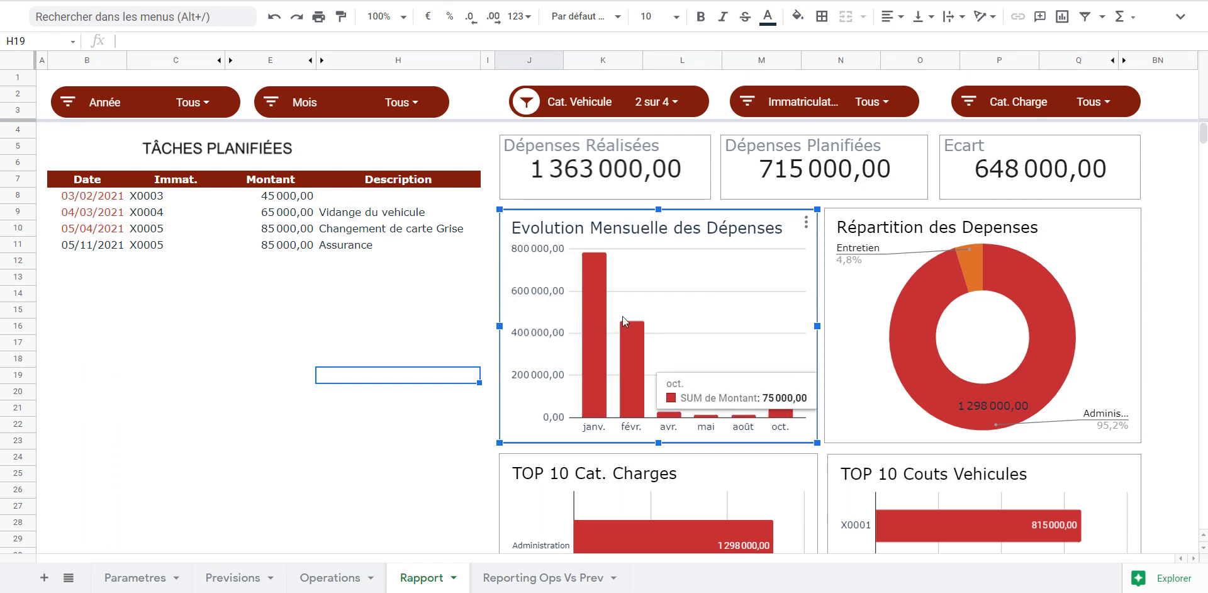
Examine the monthly expense, expense breakdown, TOP 10 Cat. Charges and TOP 10 Couts Vehicules charts of the filtered report.
left_click(850, 172)
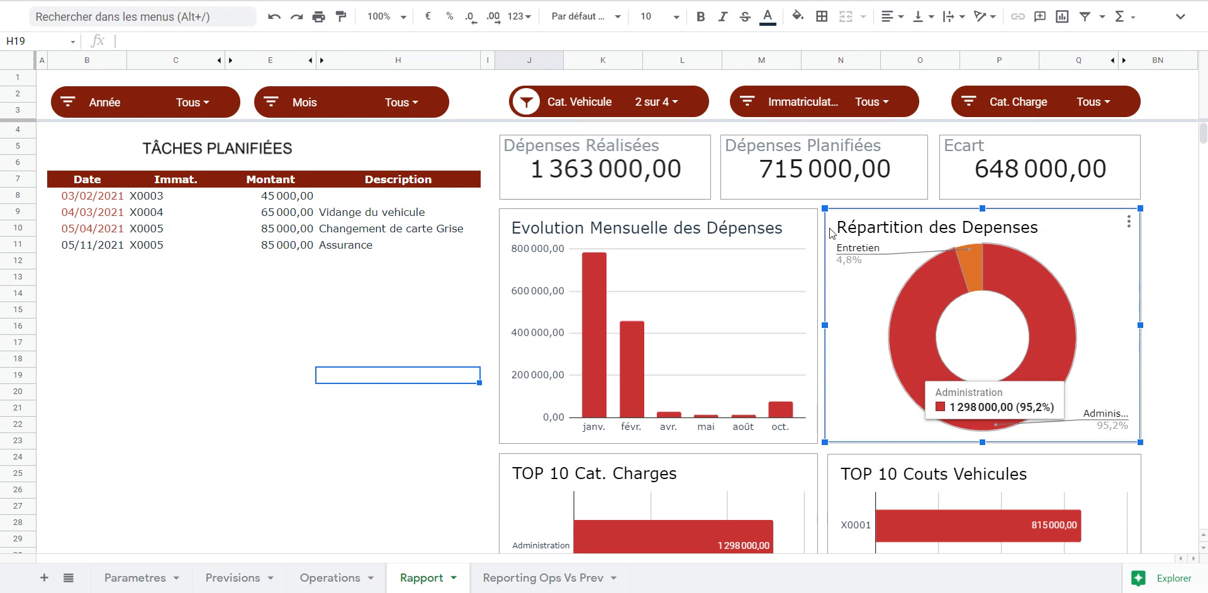
left_click(325, 324)
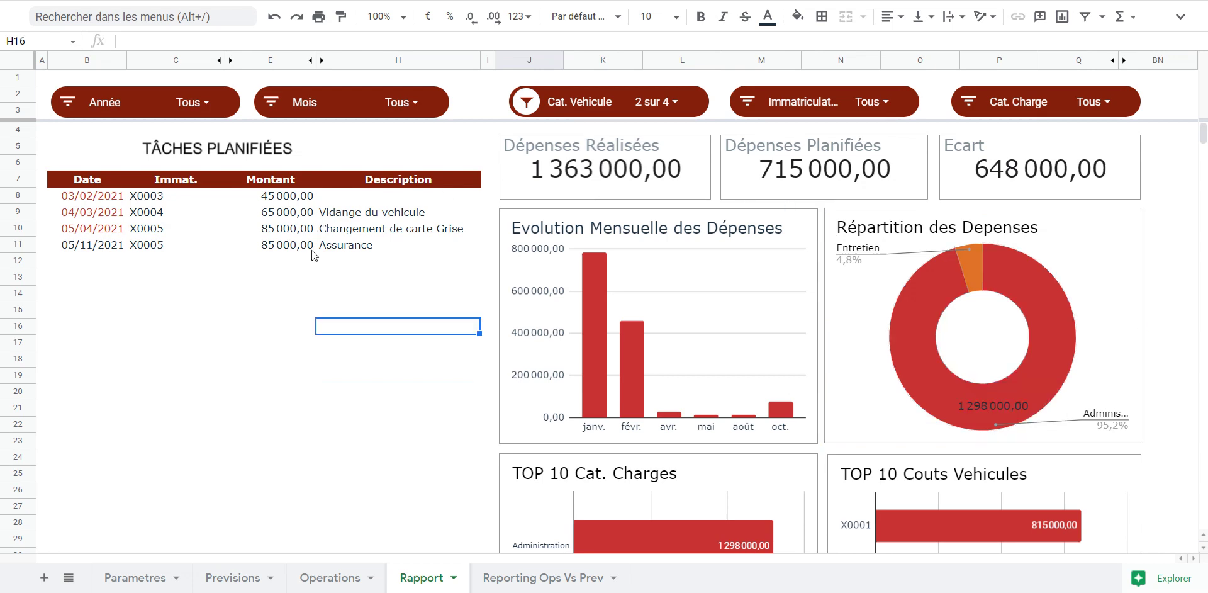
scroll(314, 255, "down", 5)
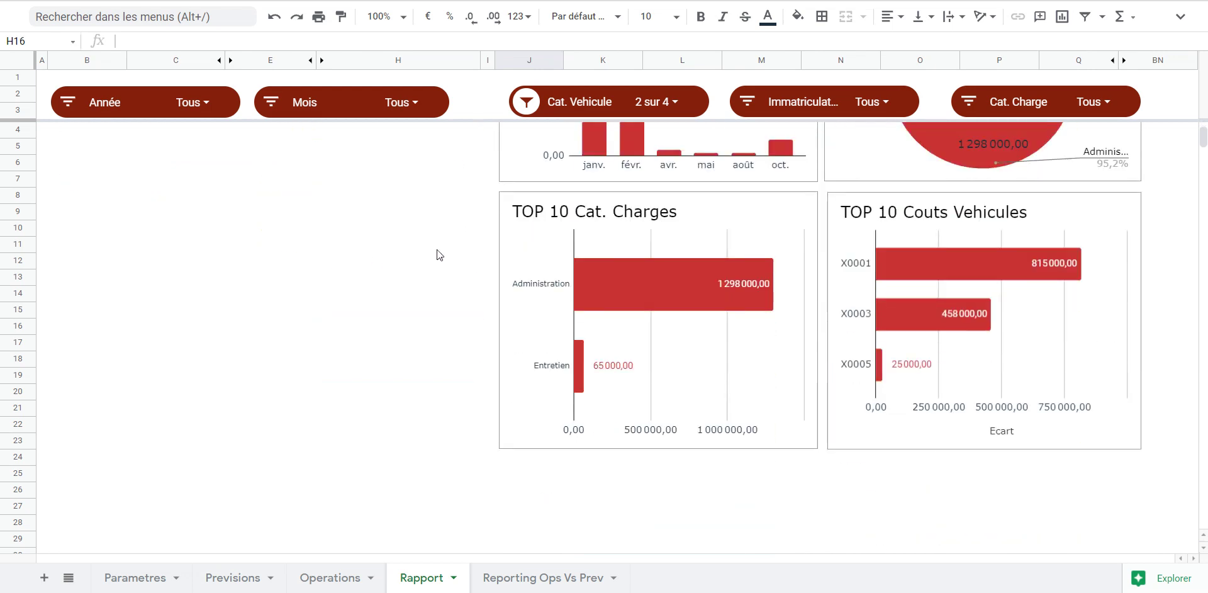
left_click(528, 224)
left_click(298, 217)
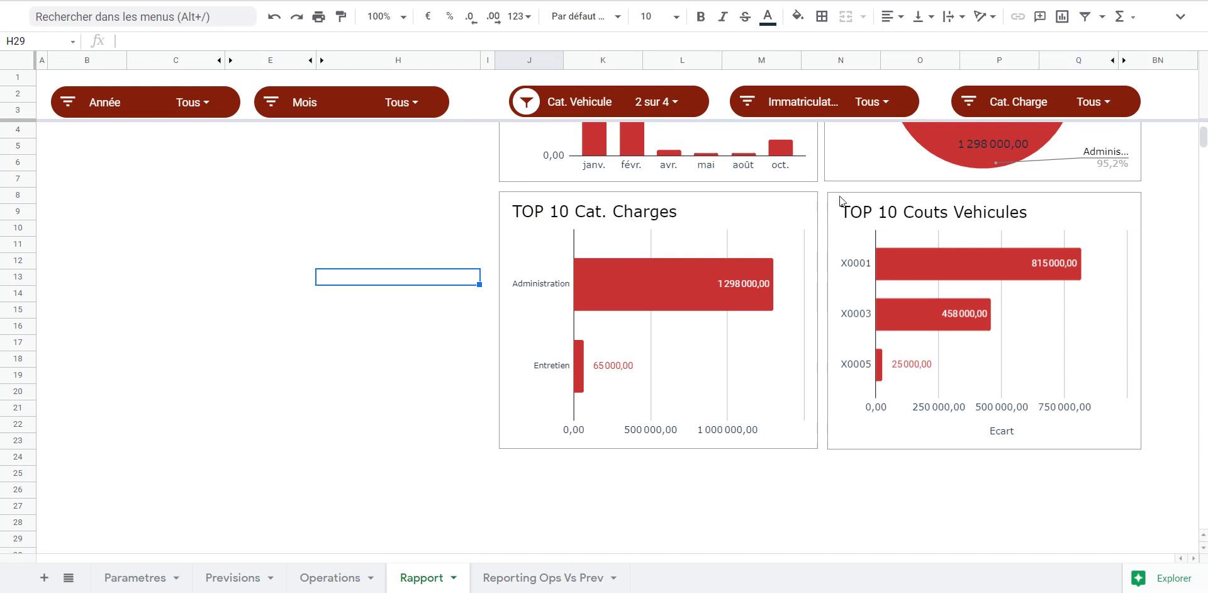
left_click(858, 161)
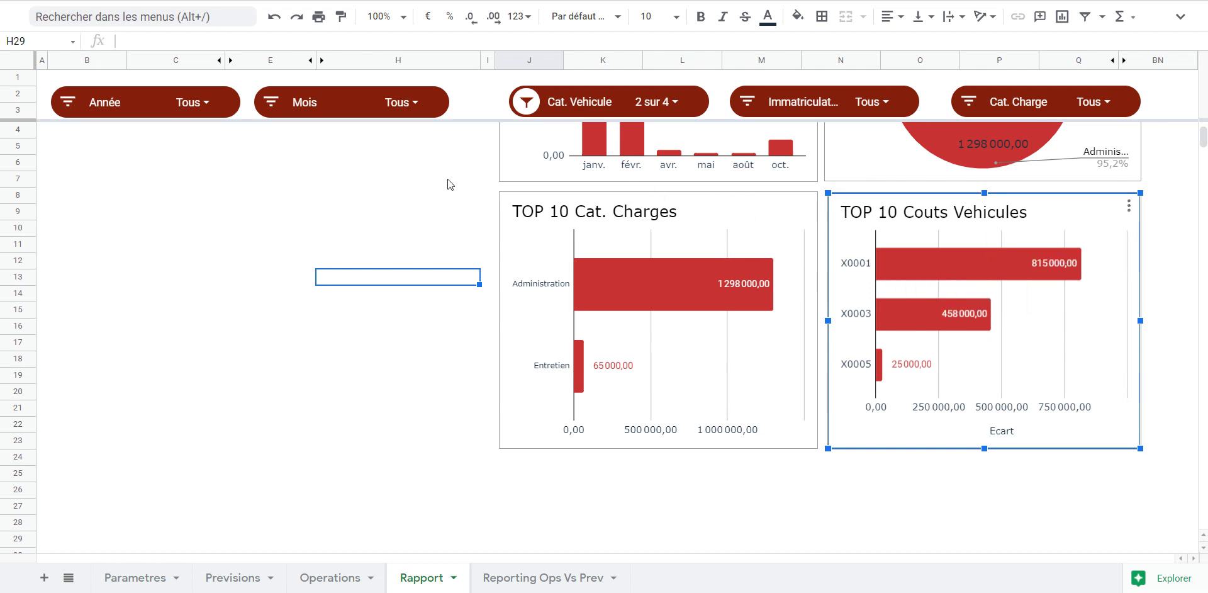
Filter the report to the VTC category only with the Cat. Vehicule slicer and look over the charts.
left_click(526, 89)
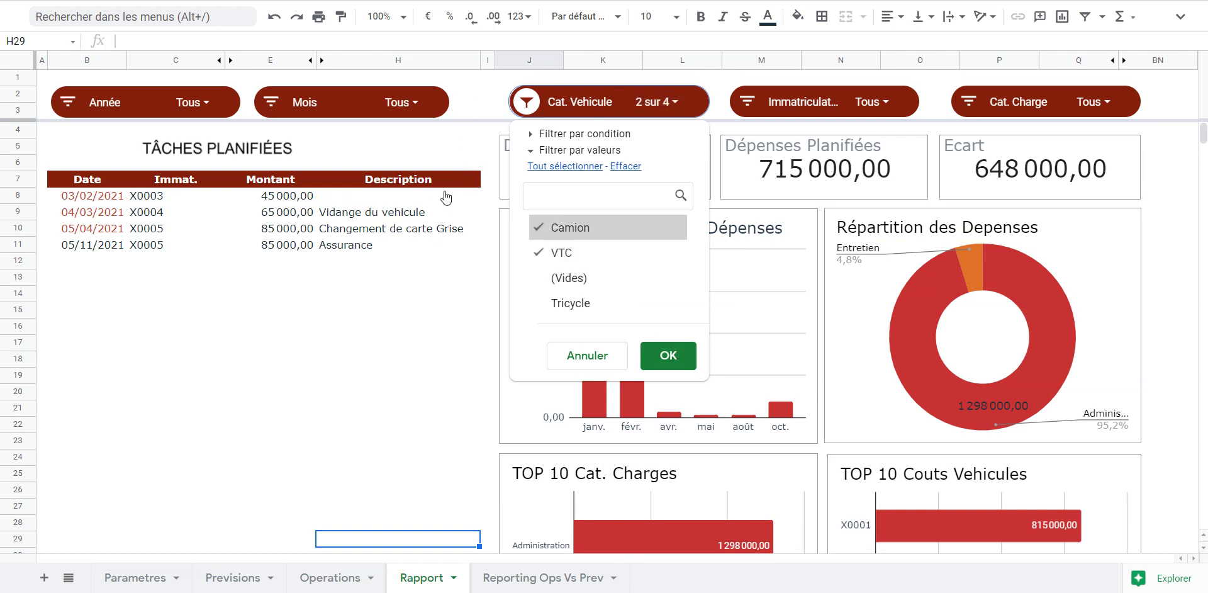
left_click(570, 227)
left_click(668, 355)
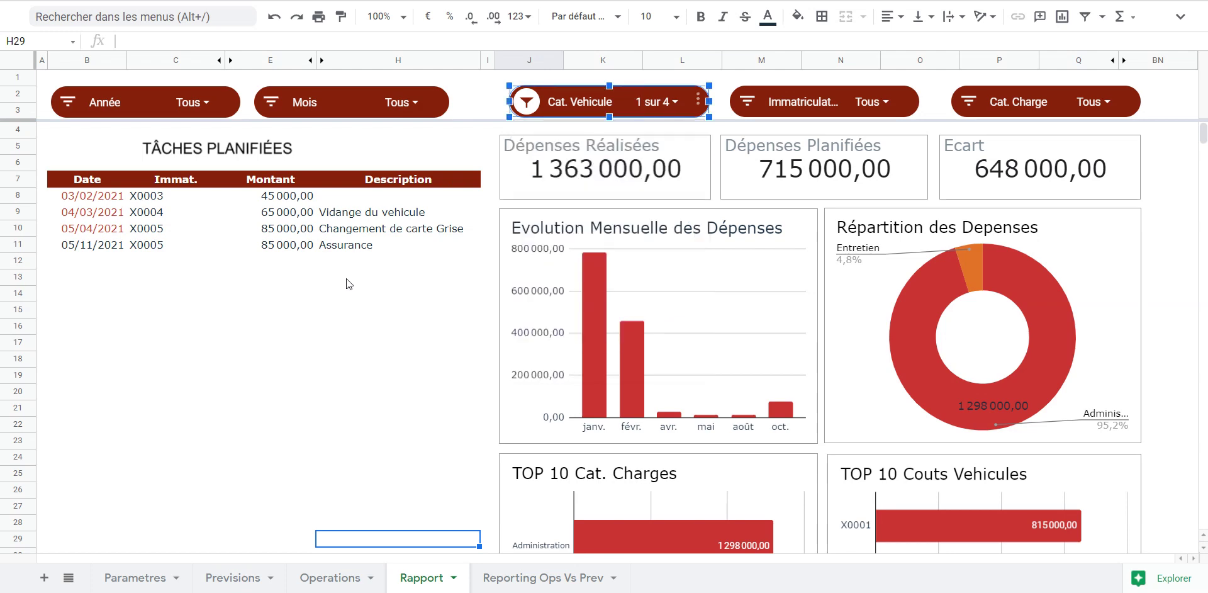
scroll(281, 290, "down", 3)
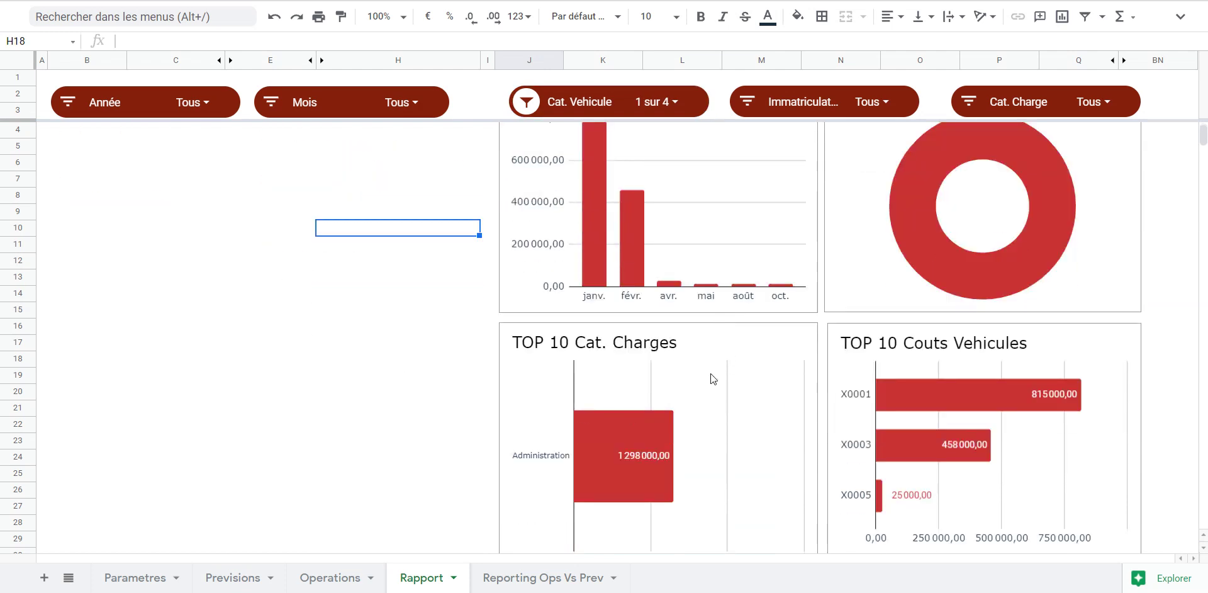
Switch the Cat. Vehicule filter from VTC to Camion only and look over the resulting charts.
left_click(540, 91)
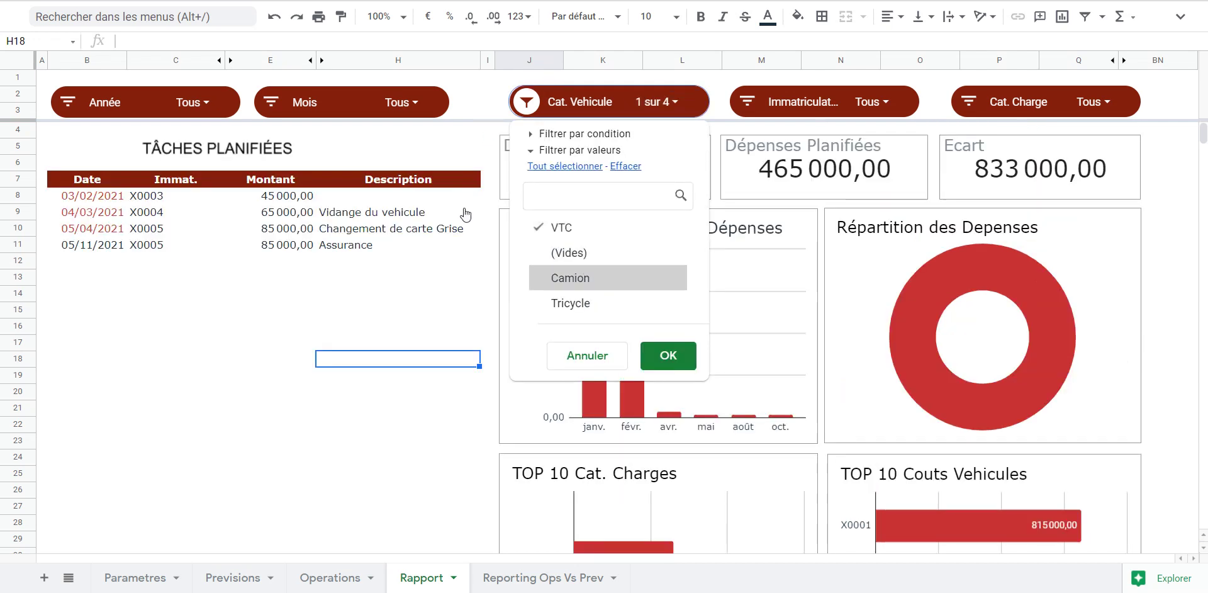
left_click(570, 277)
left_click(561, 227)
left_click(668, 355)
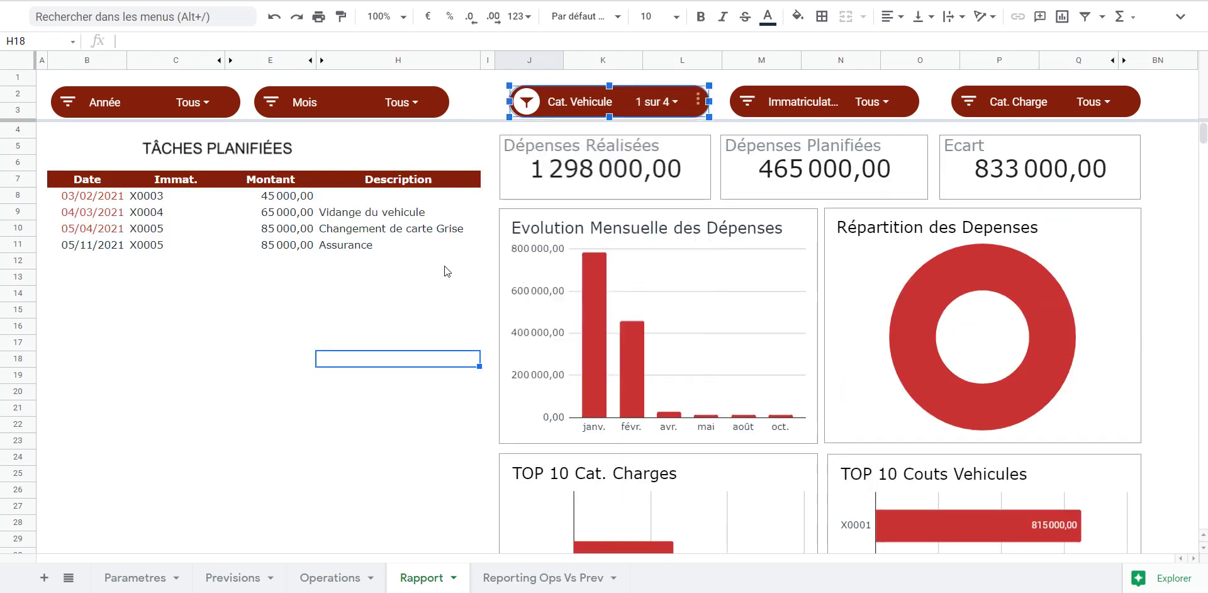
left_click(302, 305)
scroll(327, 269, "down", 3)
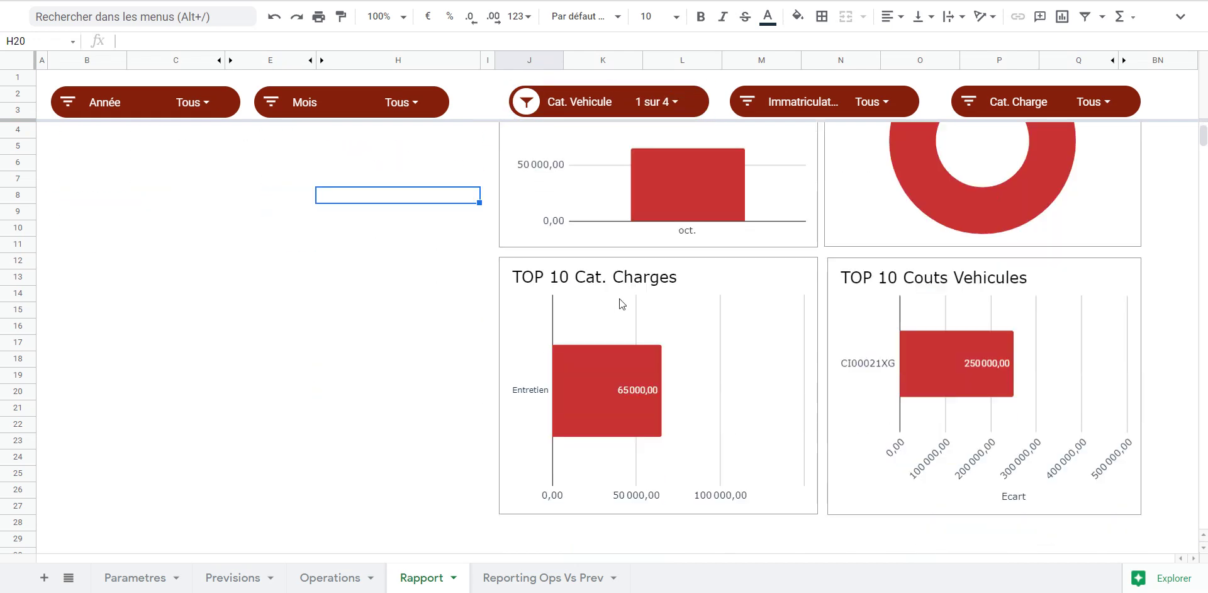
scroll(629, 302, "up", 3)
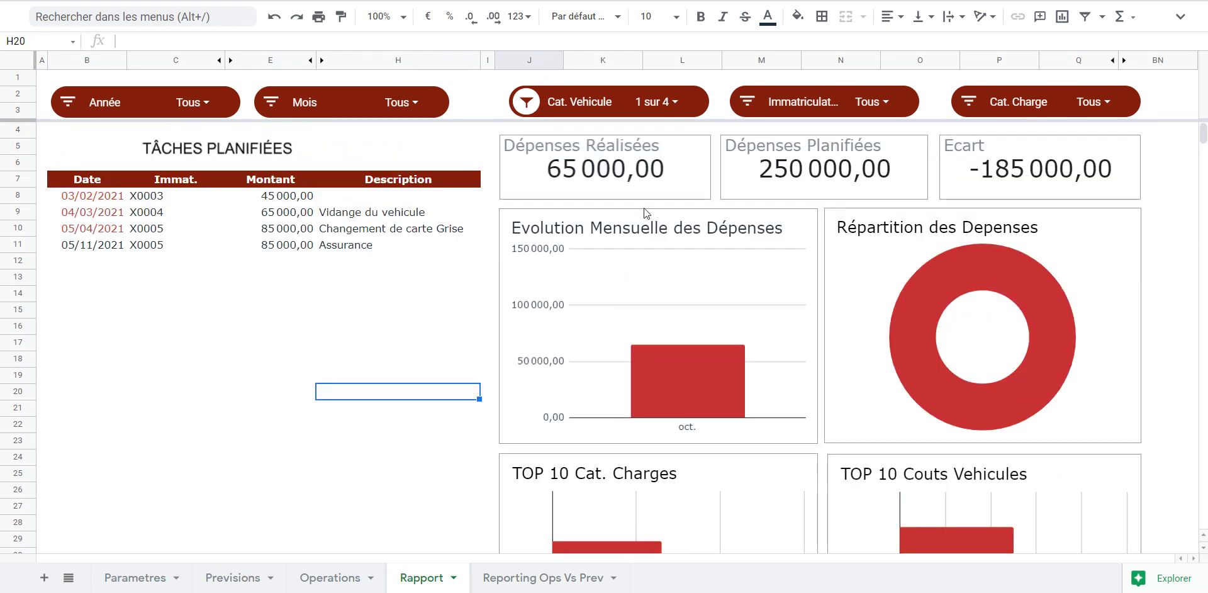
Check which registrations the Immatriculation slicer offers while the report is filtered to Camion.
left_click(529, 80)
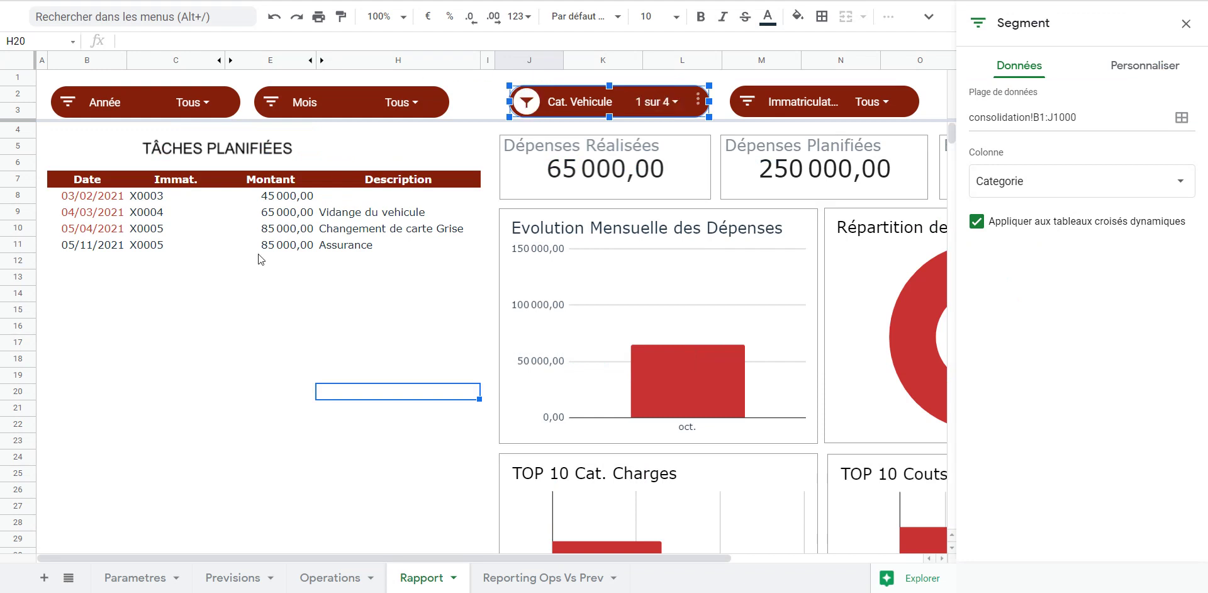
left_click(195, 308)
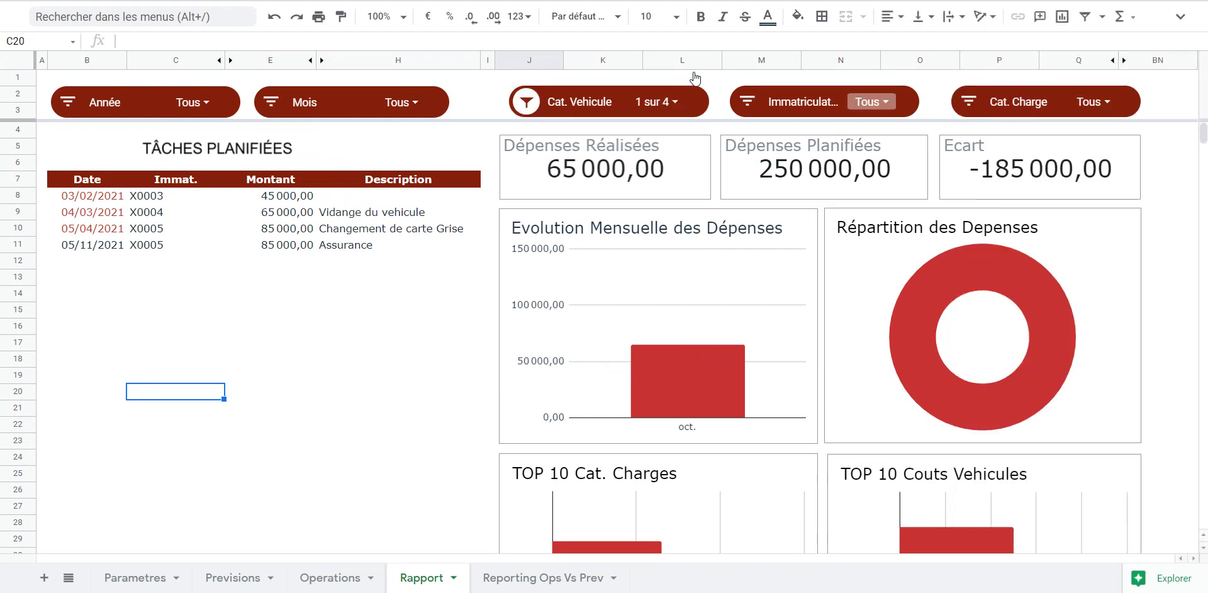
left_click(871, 102)
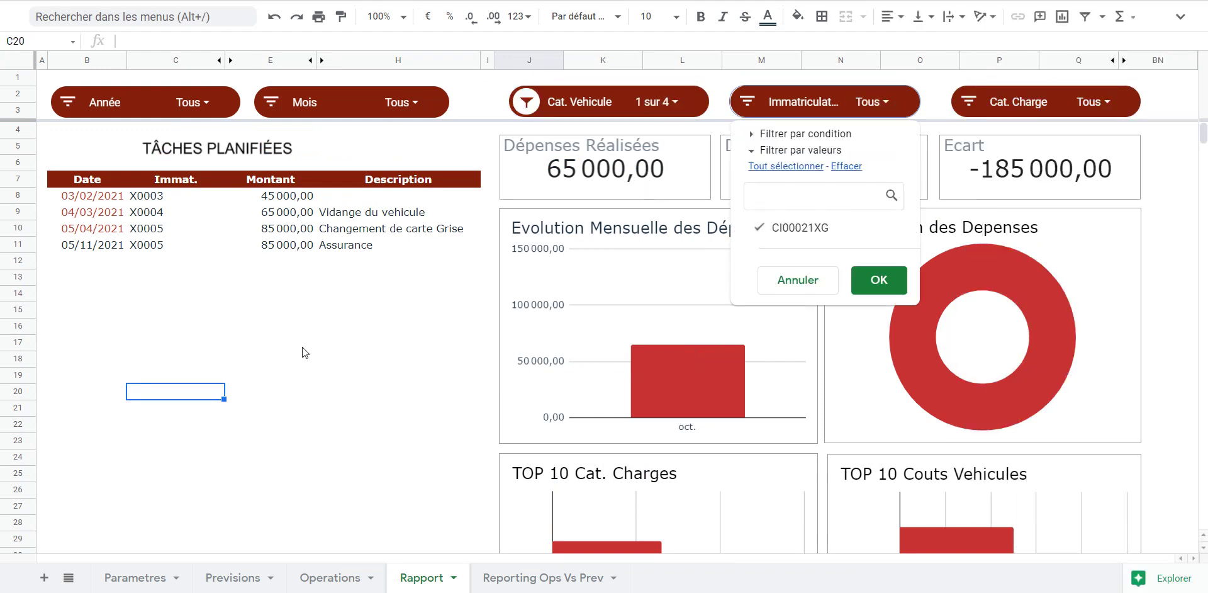
left_click(340, 440)
Include (Vides), Tricycle and VTC in the Cat. Vehicule slicer again so that all vehicle categories are selected.
left_click(526, 101)
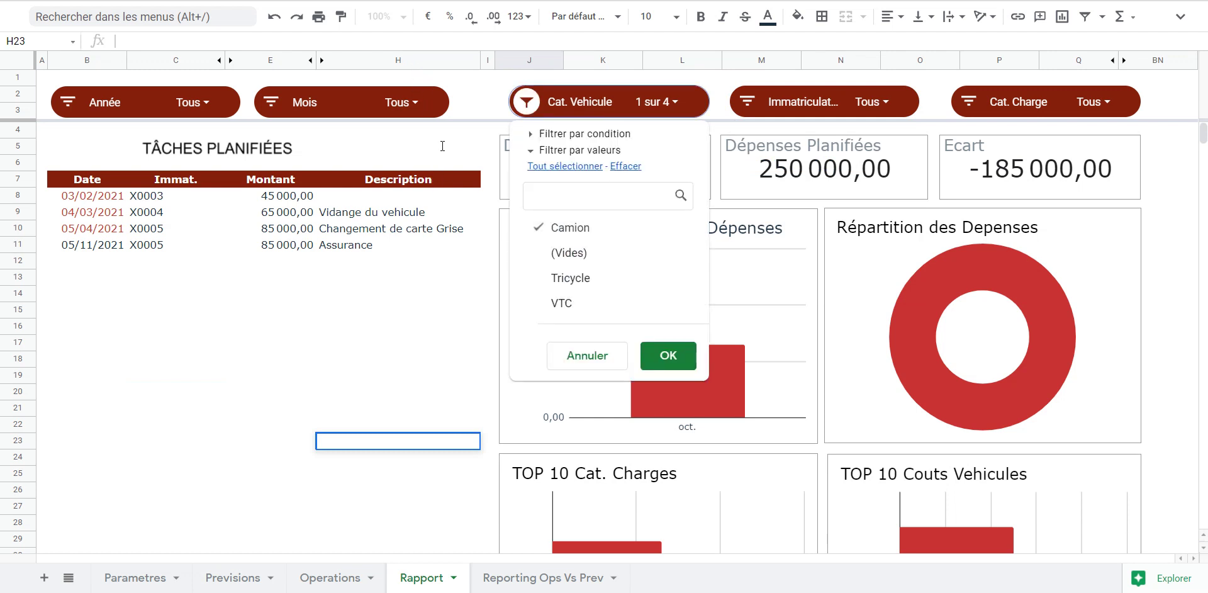
left_click(569, 253)
left_click(570, 277)
left_click(561, 302)
left_click(668, 355)
left_click(352, 359)
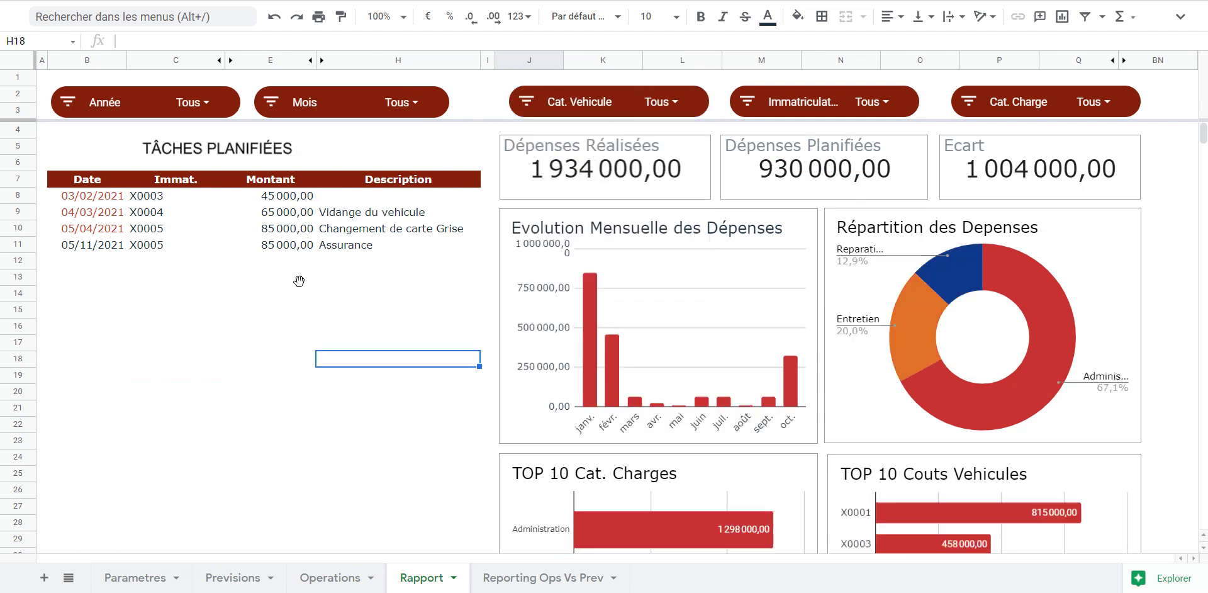
Review the top charge category and vehicle cost charts of the report with all vehicle categories included.
scroll(315, 264, "down", 5)
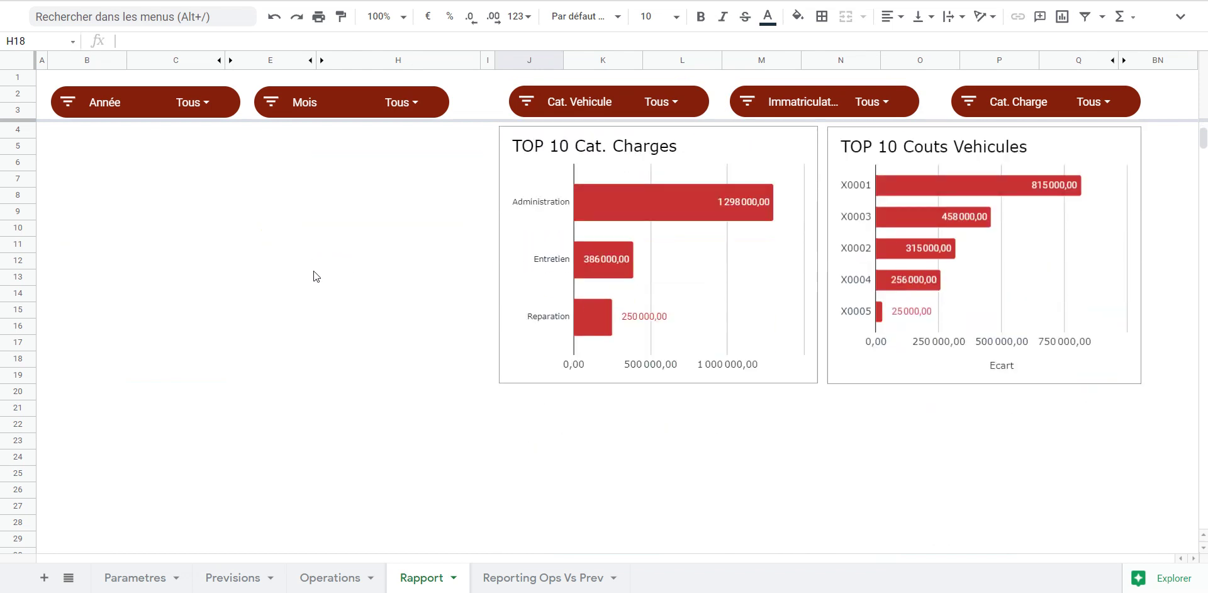
scroll(313, 275, "up", 5)
scroll(704, 267, "down", 4)
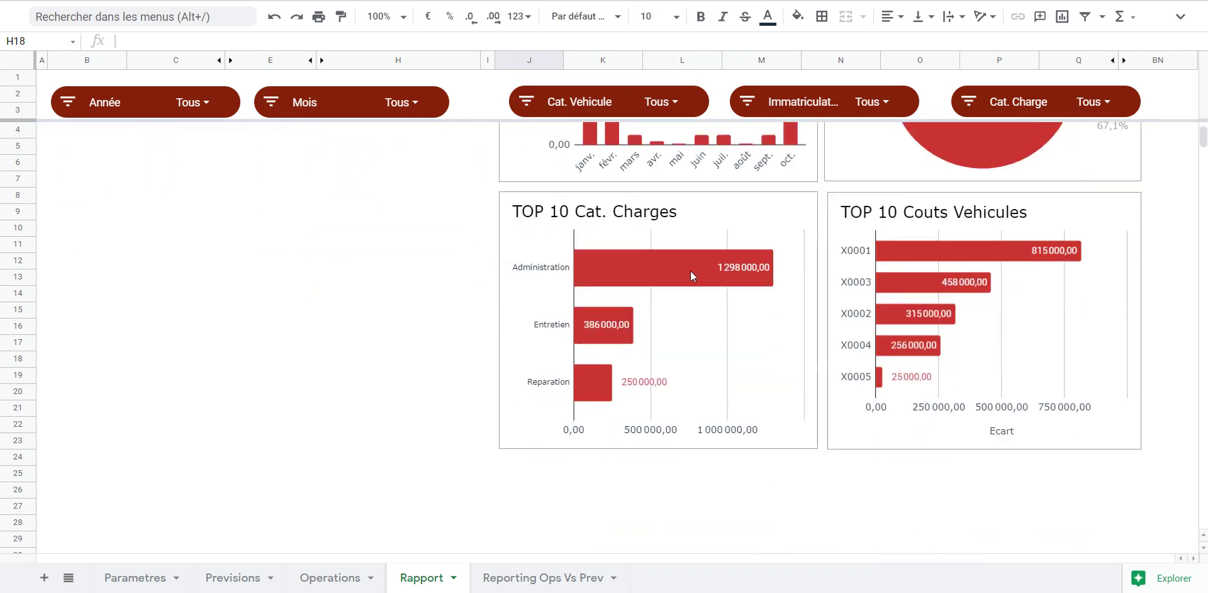
scroll(690, 270, "up", 4)
Switch to the Reporting Ops Vs Prev sheet, collapse the Tricycle group of the pivot table and expand it again.
key("ctrl+Page_Down")
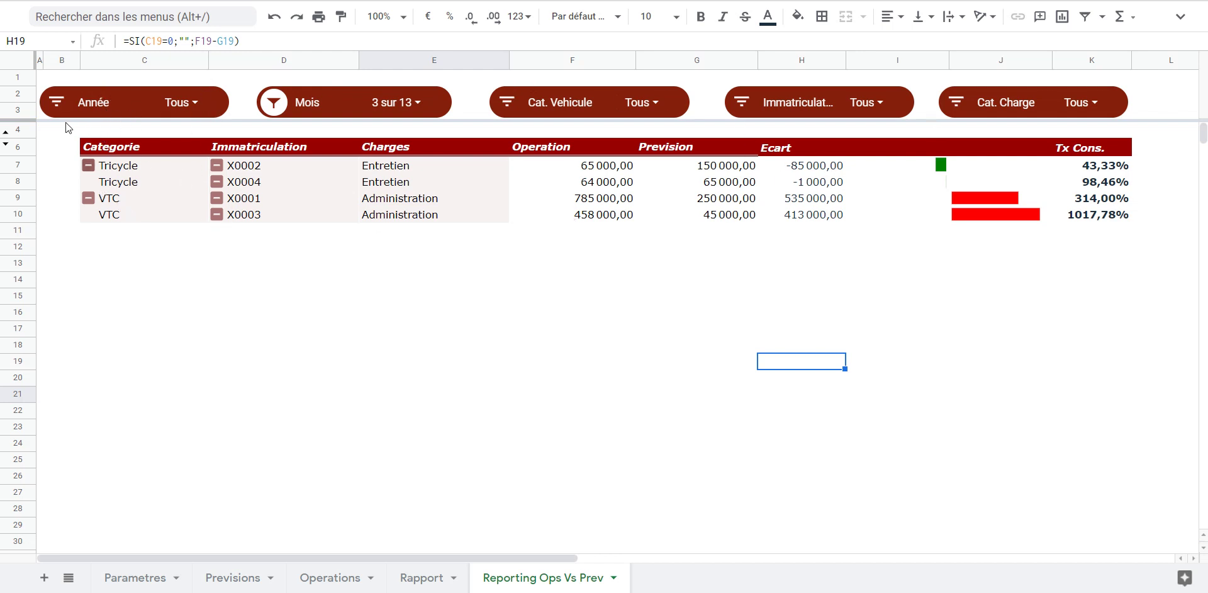
left_click(88, 165)
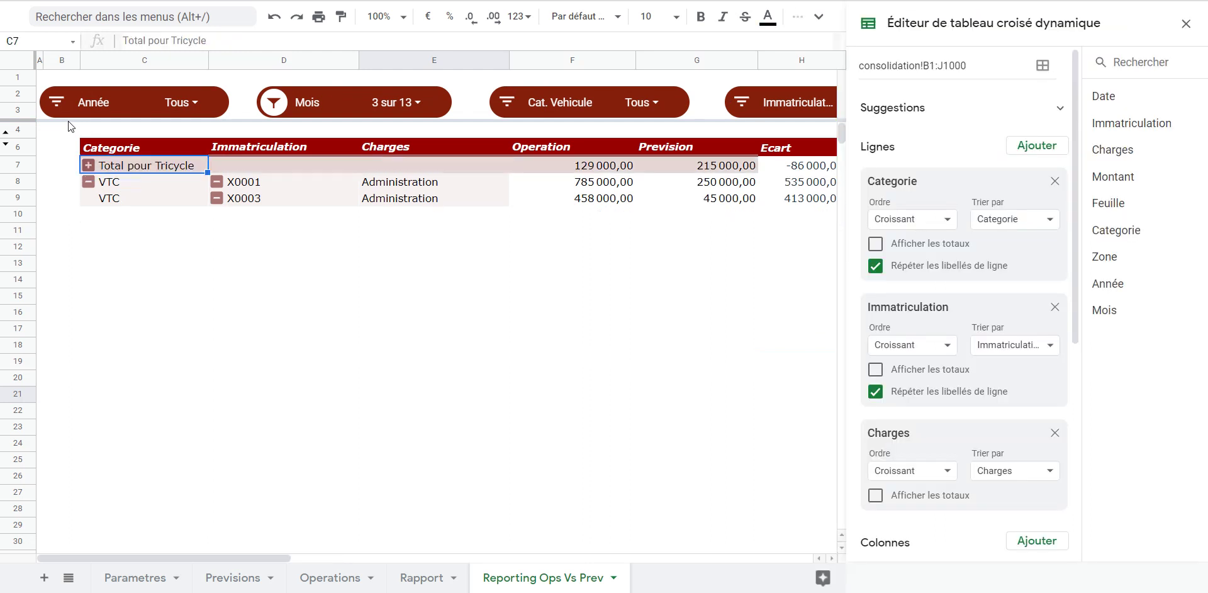
left_click(108, 263)
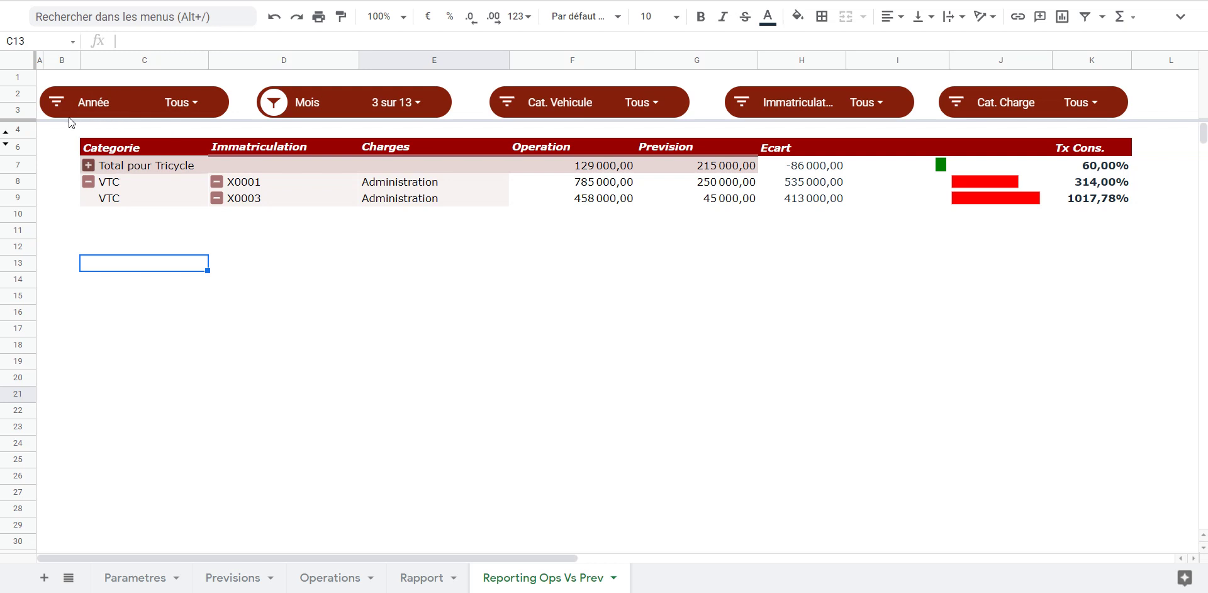
left_click(88, 164)
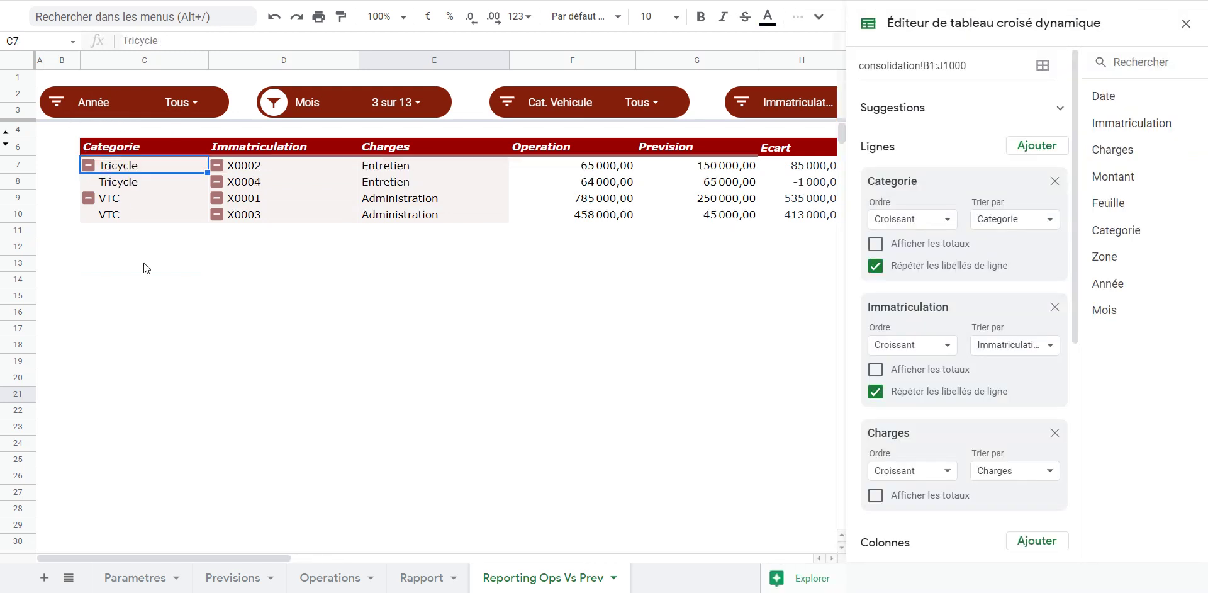
left_click(143, 344)
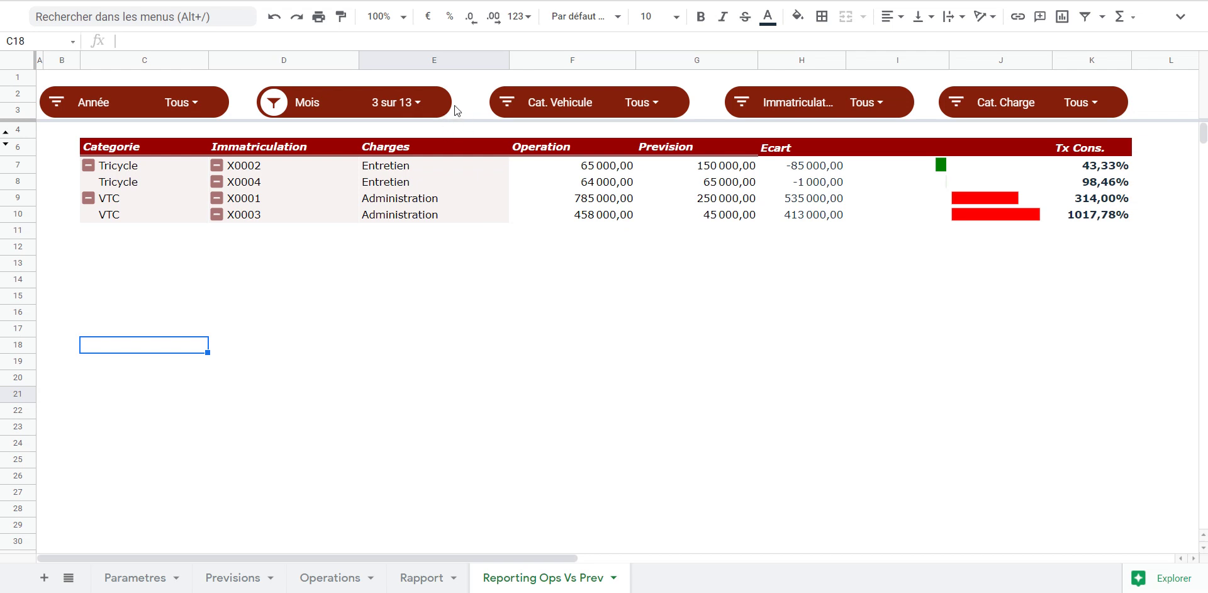
Look over the Operations entries and the Rapport charts, and return to the comparison table on the Reporting Ops Vs Prev sheet.
left_click(327, 577)
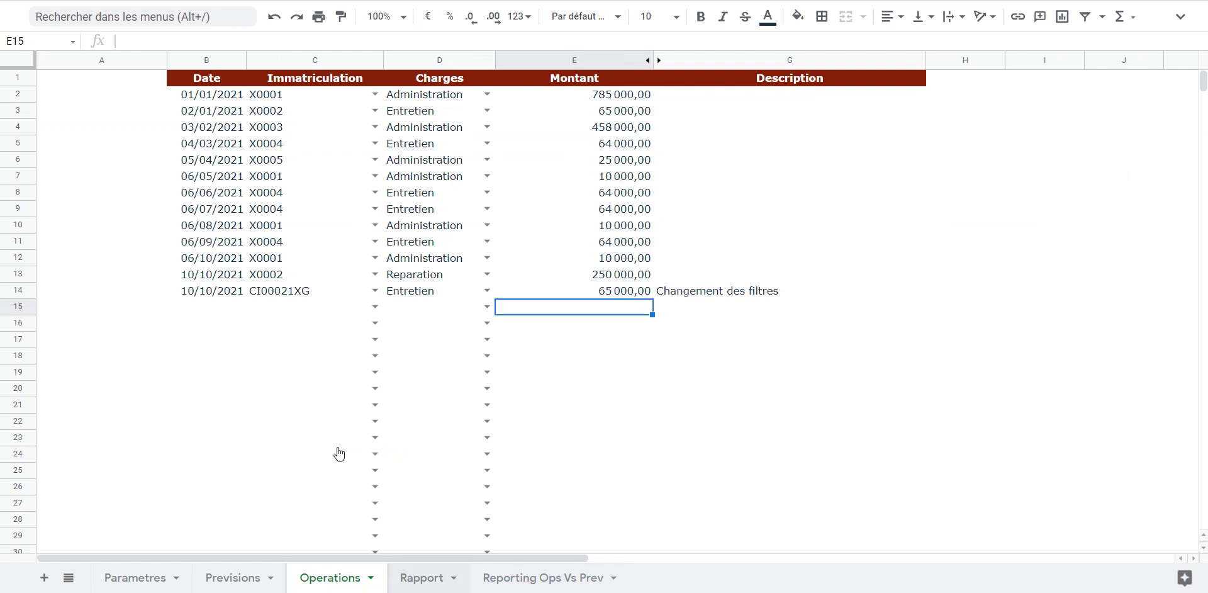
key("ctrl+shift+Page_Down")
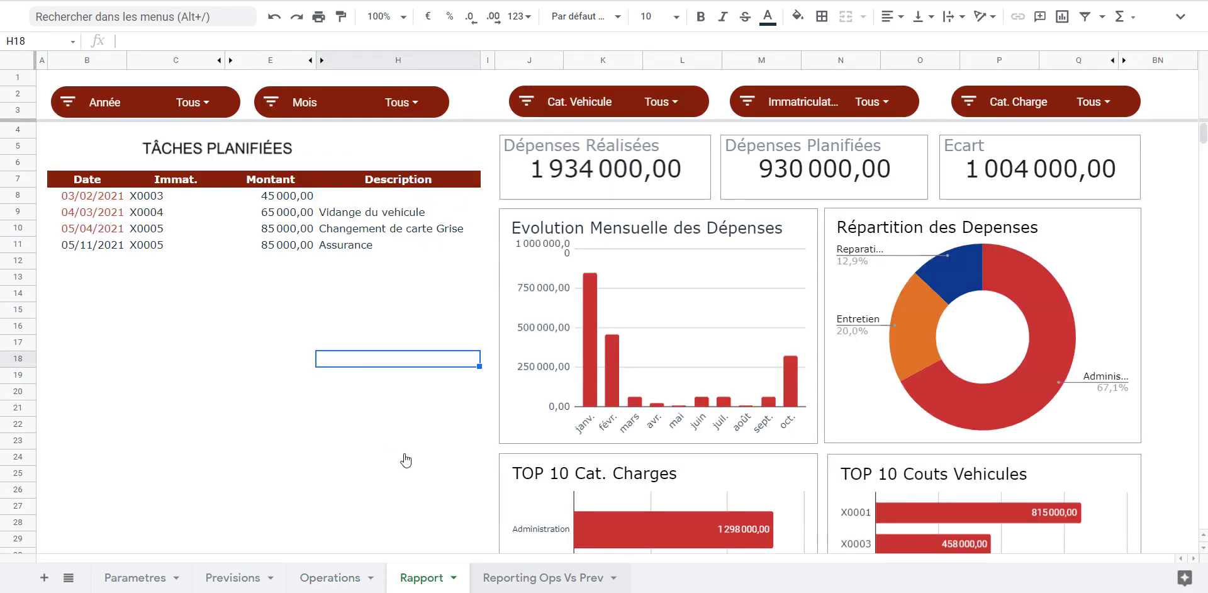
key("ctrl+shift+Page_Down")
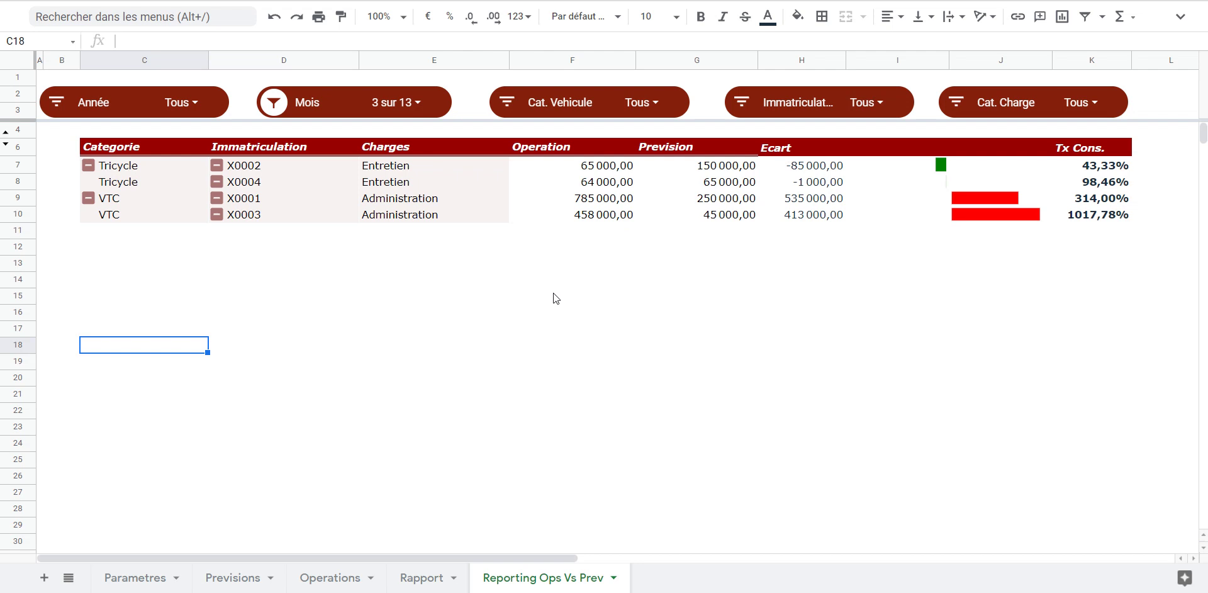
key("ctrl+z")
scroll(477, 322, "down", 3)
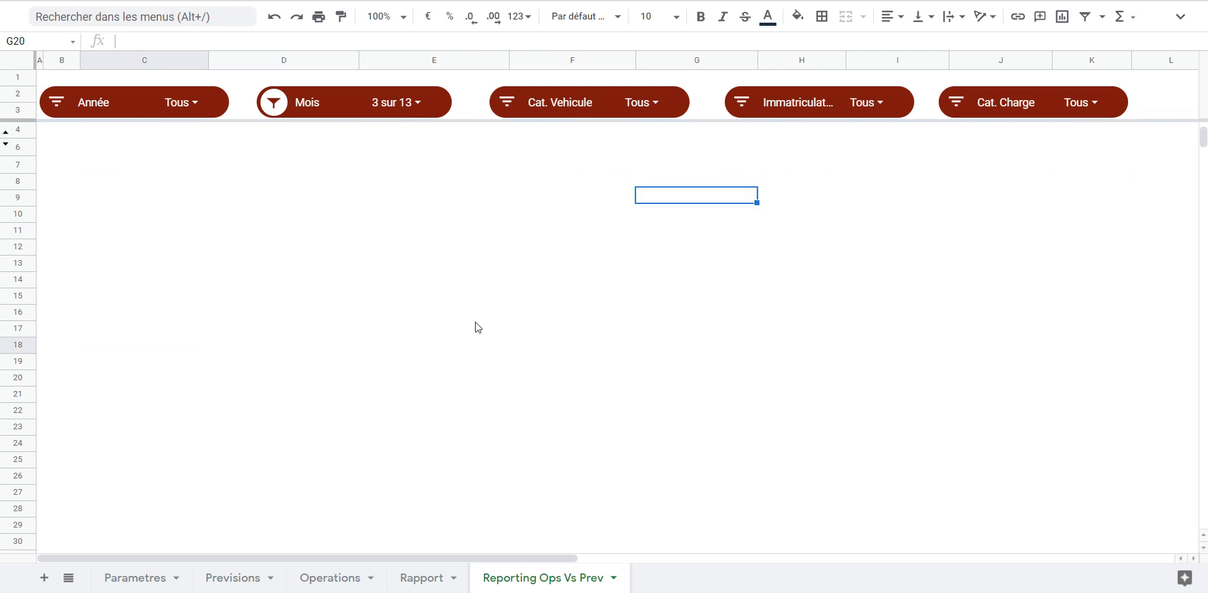
left_click(479, 361)
scroll(481, 347, "up", 3)
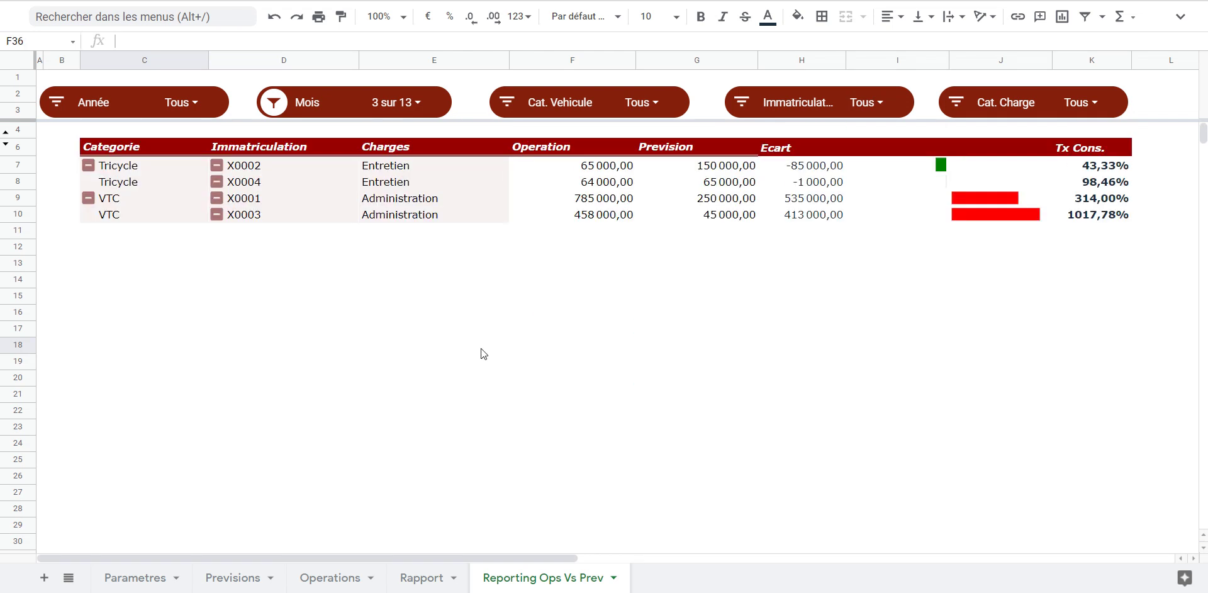
Select all months in the Mois slicer of the Reporting Ops Vs Prev sheet and apply the filter.
left_click(268, 100)
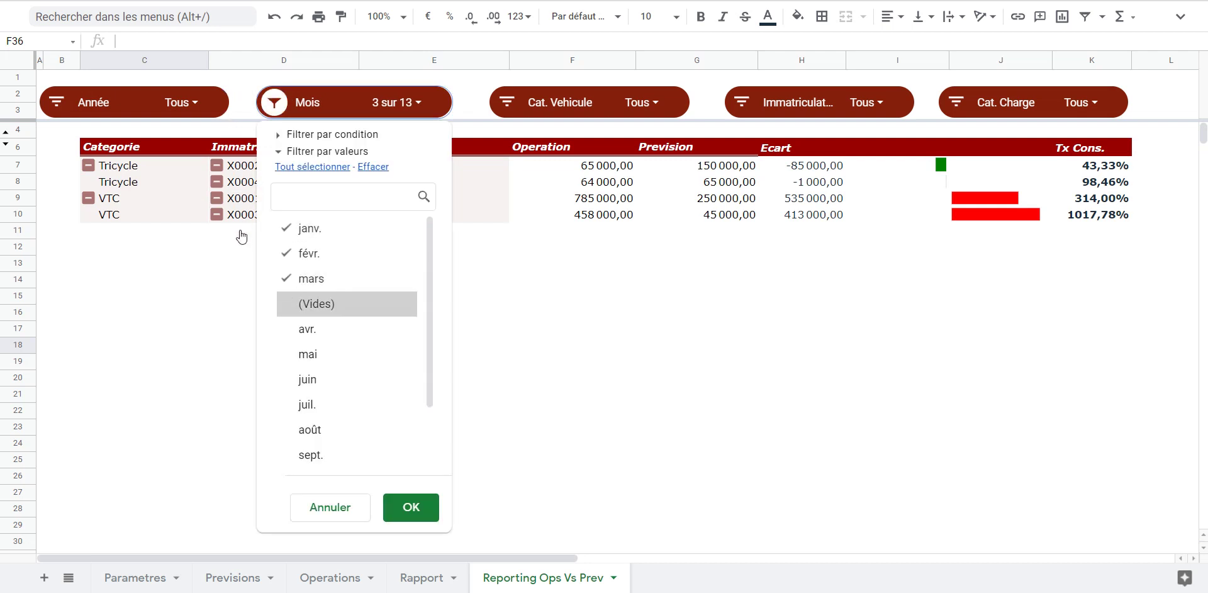
left_click(312, 166)
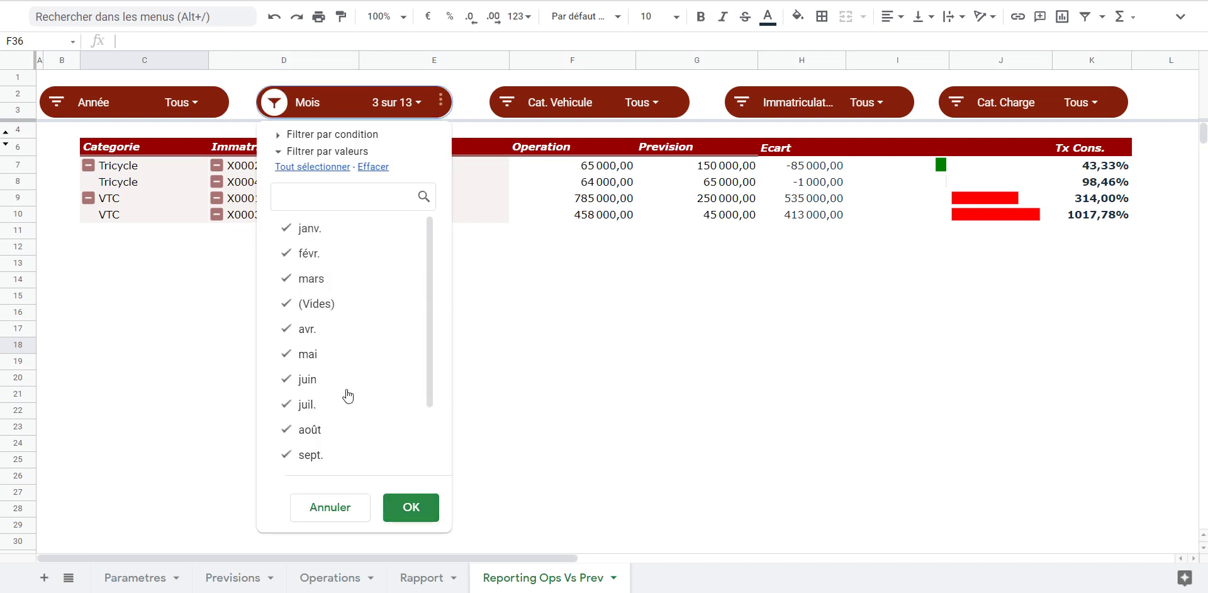
key("Return")
key("Escape")
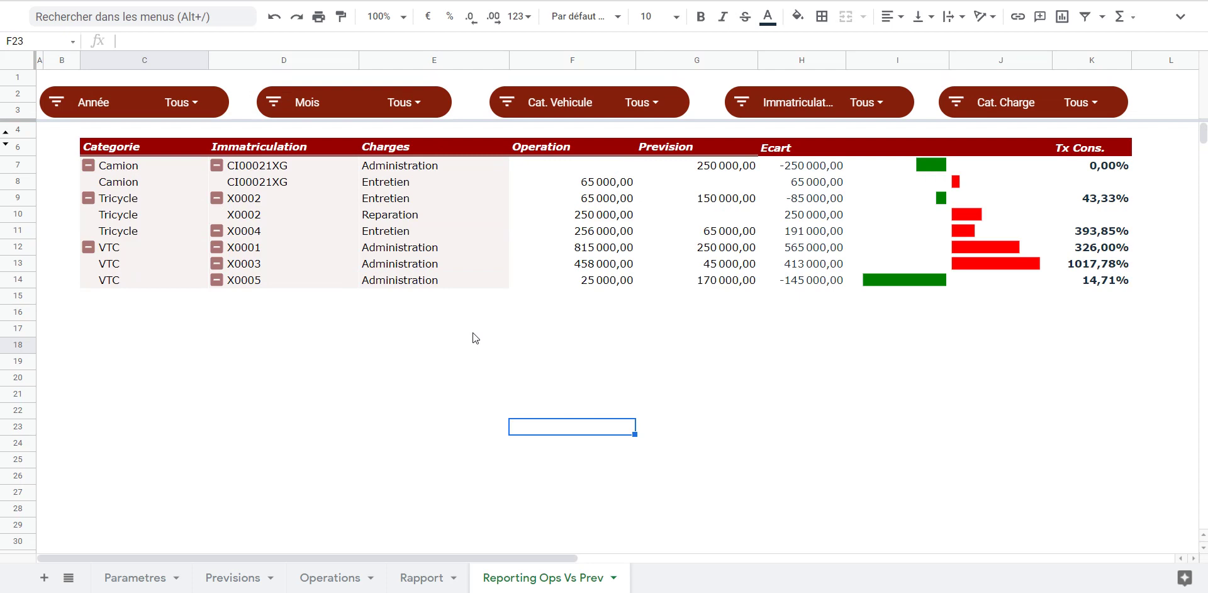
Review the full comparison table, check the Previsions entries and the Rapport dashboard, and return to the Reporting Ops Vs Prev sheet.
scroll(620, 292, "down", 3)
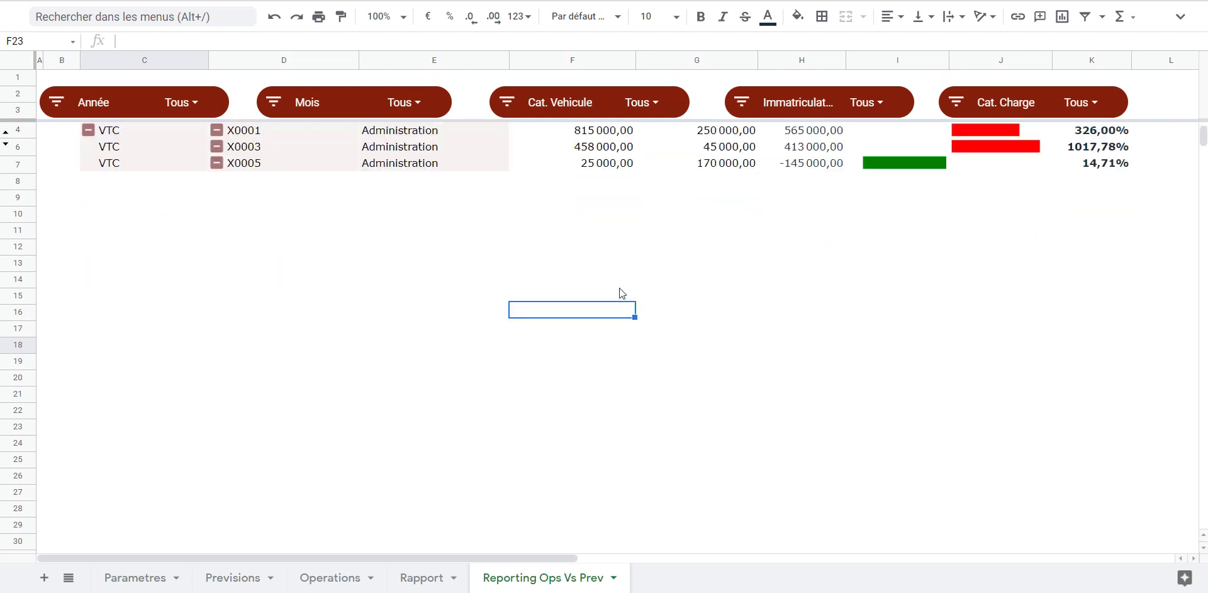
scroll(620, 291, "up", 3)
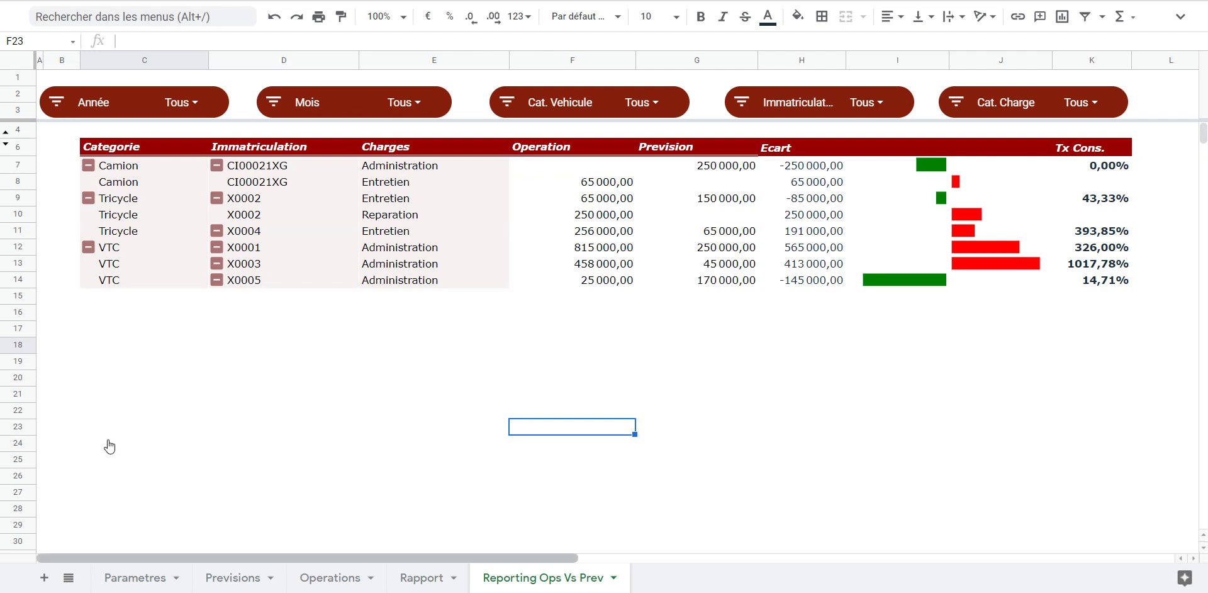
key("ctrl+shift+Page_Down")
key("ctrl+shift+Page_Down")
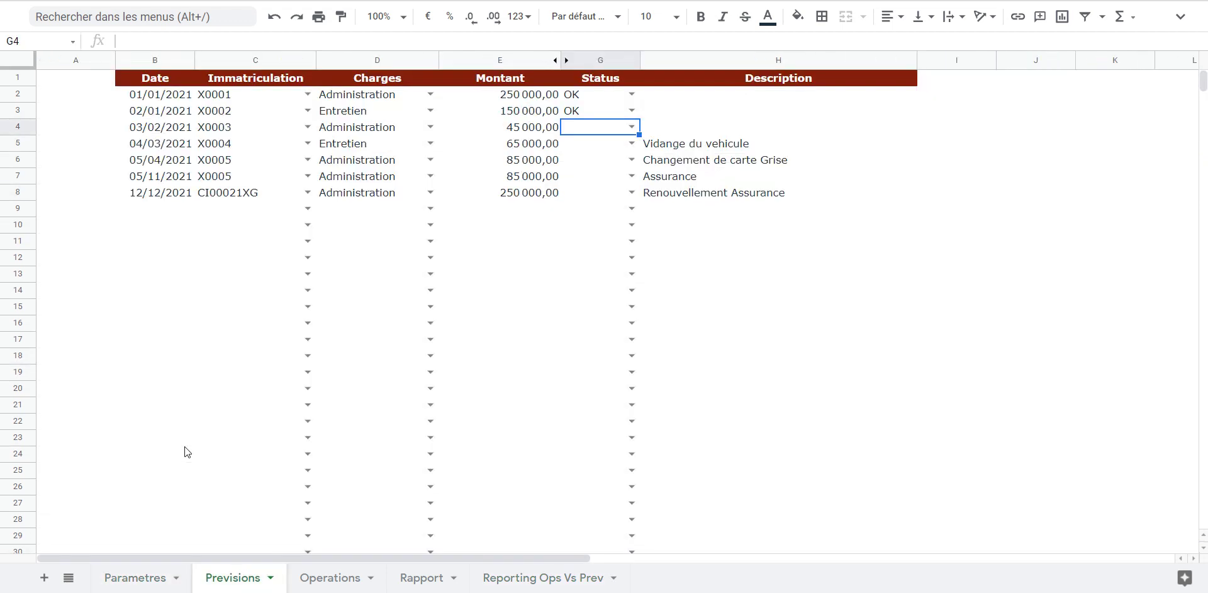
key("ctrl+shift+Page_Up")
key("ctrl+shift+Page_Up")
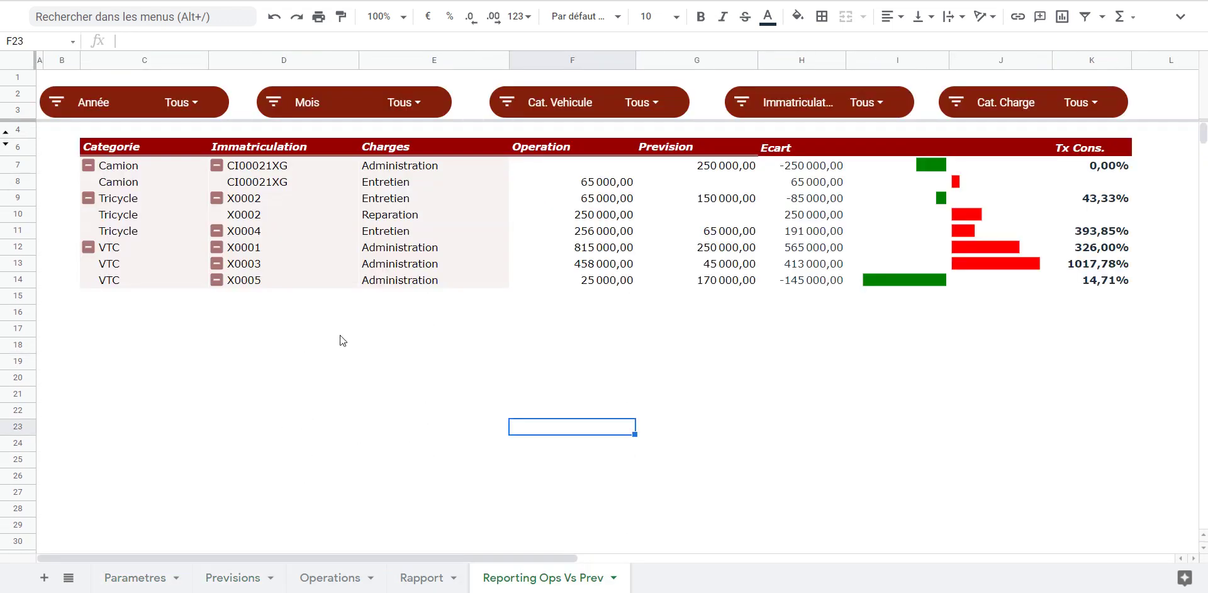
key("ctrl+shift+Page_Up")
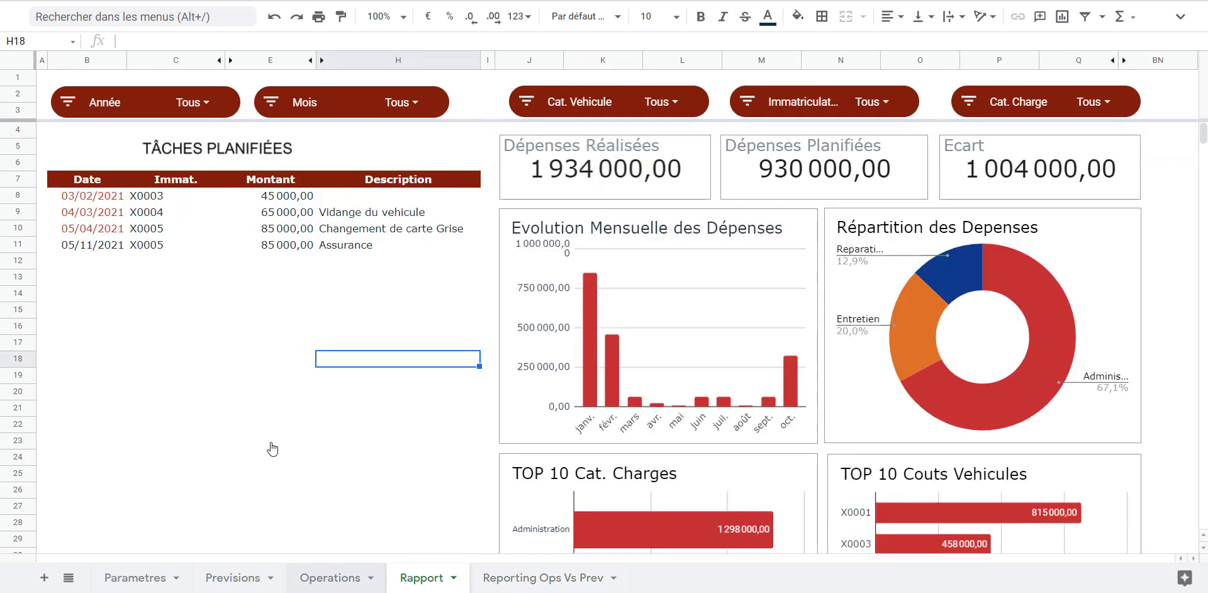
key("ctrl+shift+Page_Up")
key("ctrl+shift+Page_Down")
key("ctrl+shift+Page_Down")
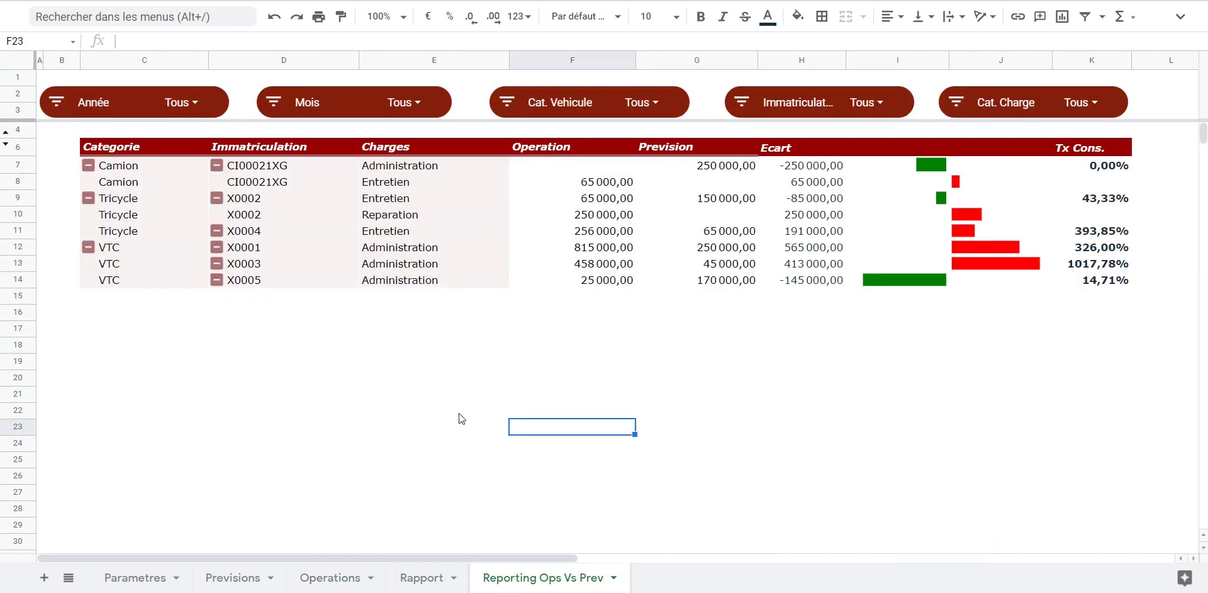